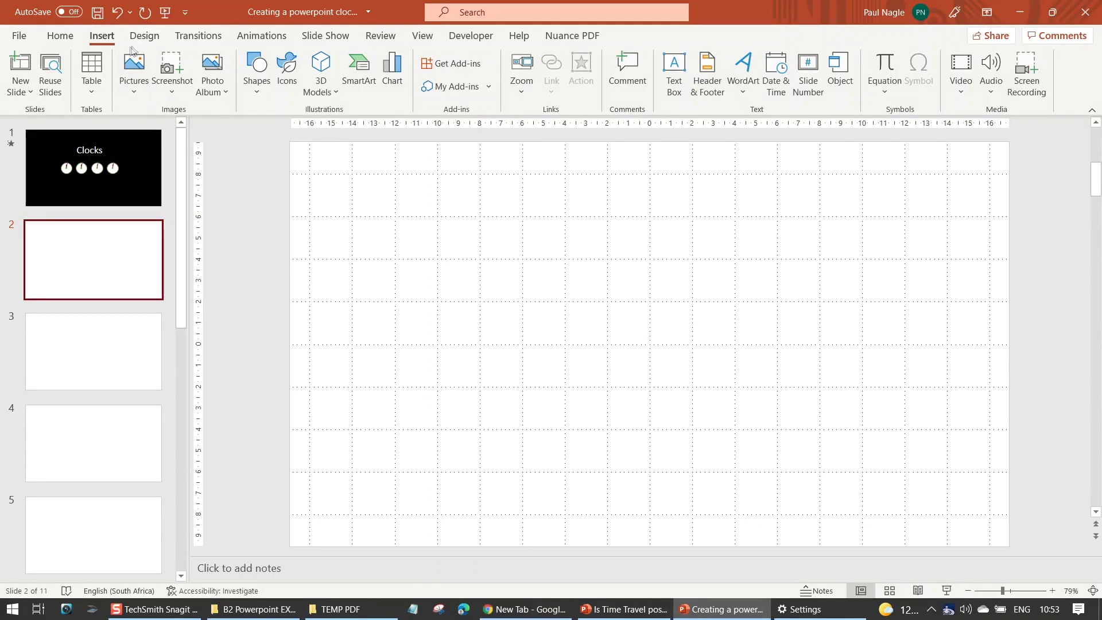
# Draw an 11.73 cm circle outline on slide 2 and move it up-left of centre.
pyautogui.click(257, 80)
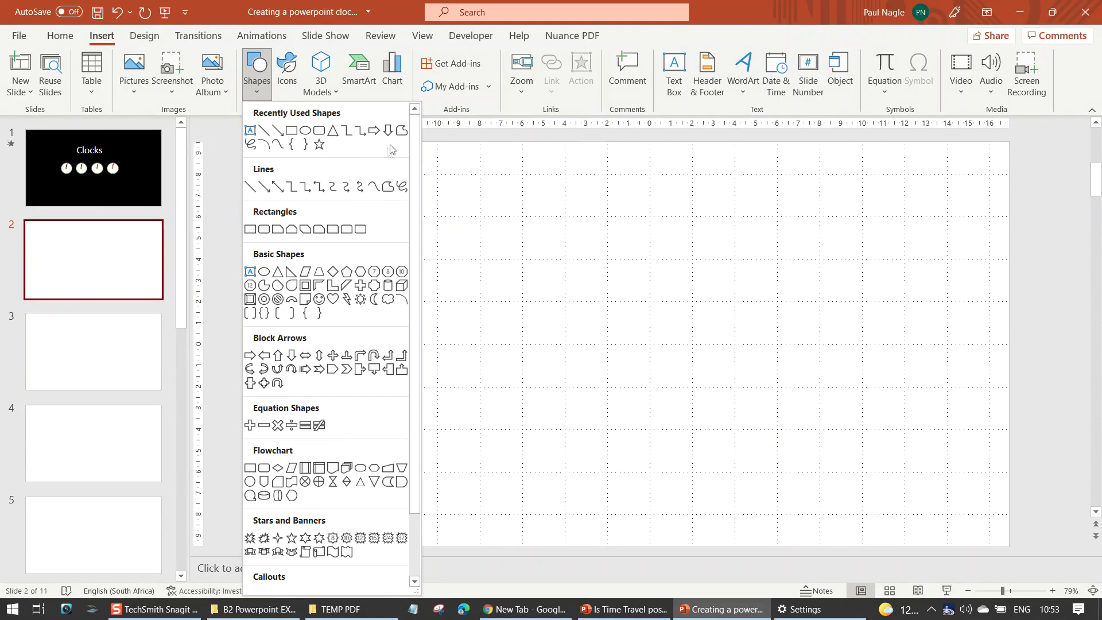
pyautogui.click(306, 130)
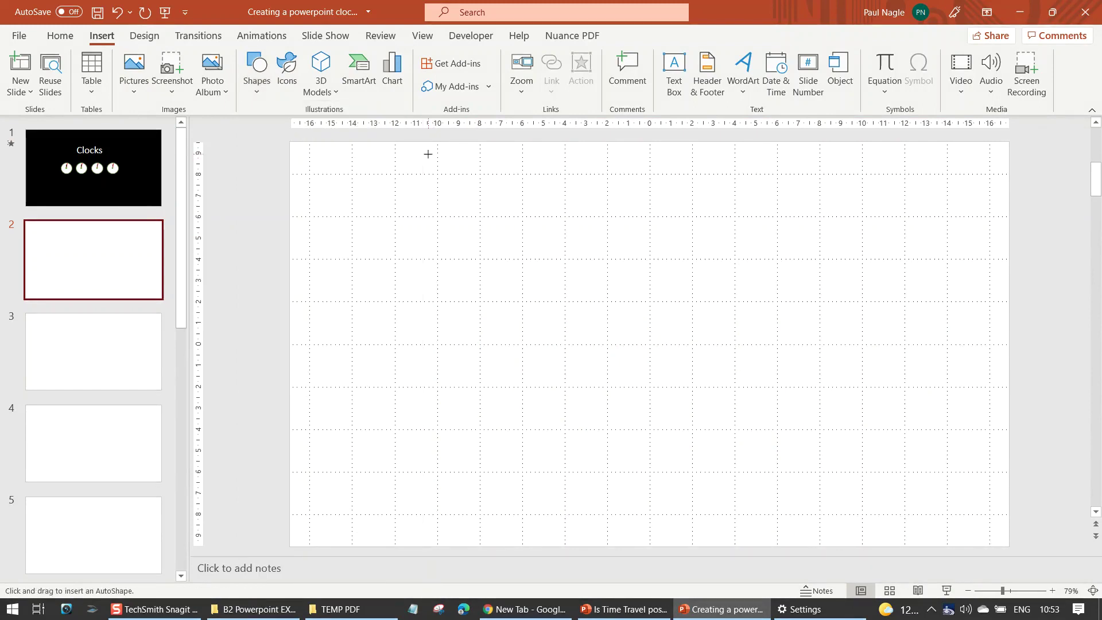
pyautogui.moveTo(519, 266); pyautogui.dragTo(769, 358)
pyautogui.moveTo(571, 495)
pyautogui.mouseDown()
pyautogui.moveTo(522, 435)
pyautogui.moveTo(403, 429)
pyautogui.mouseUp()
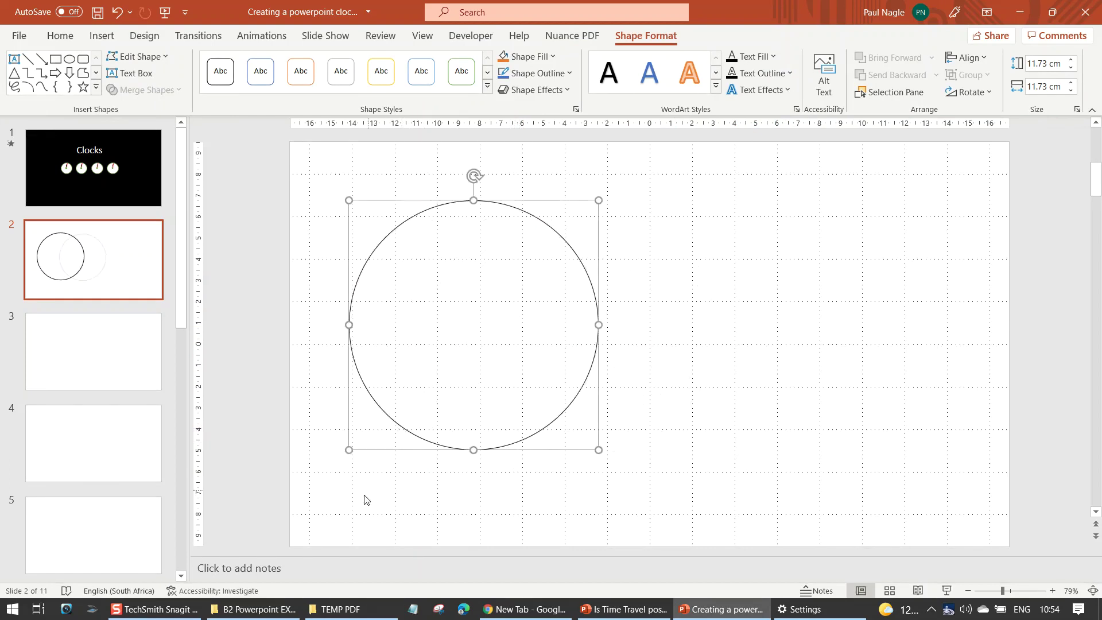
pyautogui.click(365, 496)
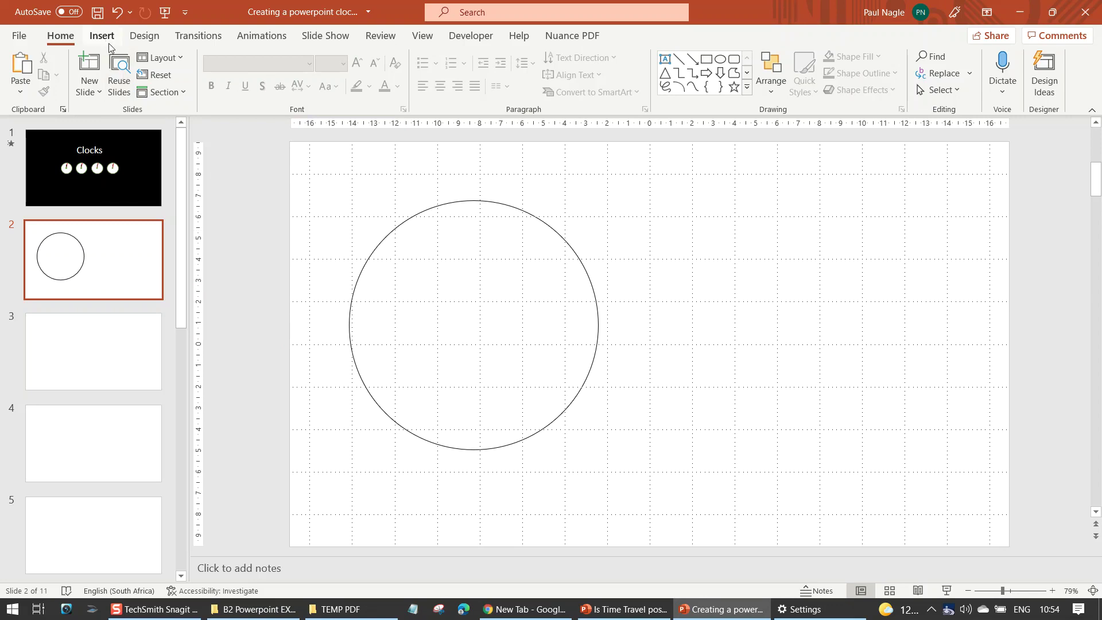
# Draw a straight horizontal line across the circle's middle.
pyautogui.click(102, 38)
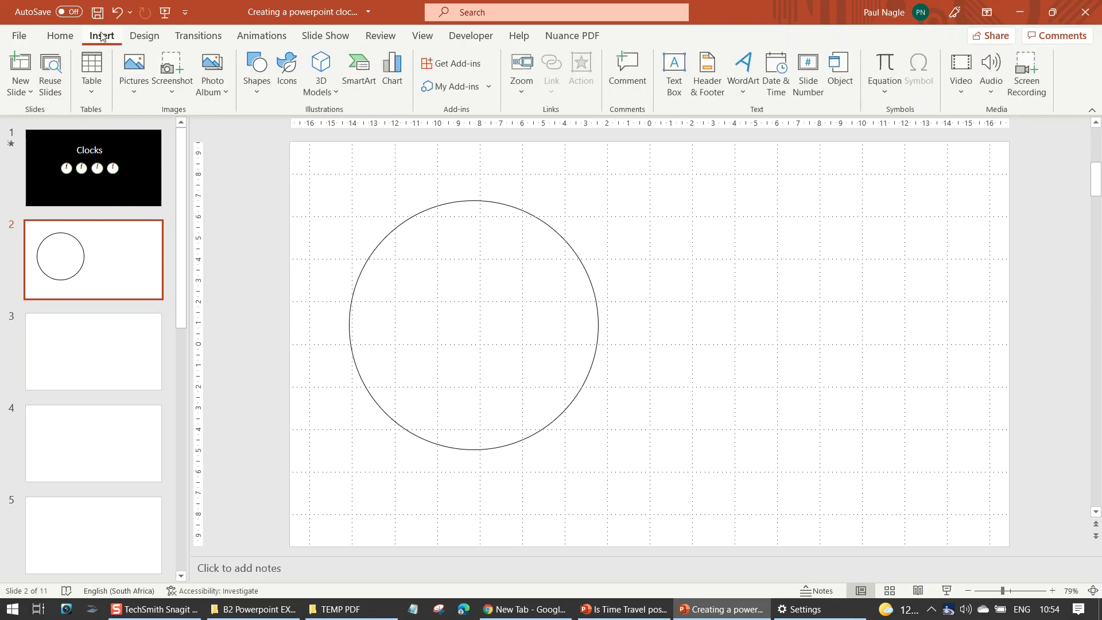
pyautogui.click(258, 80)
pyautogui.click(402, 133)
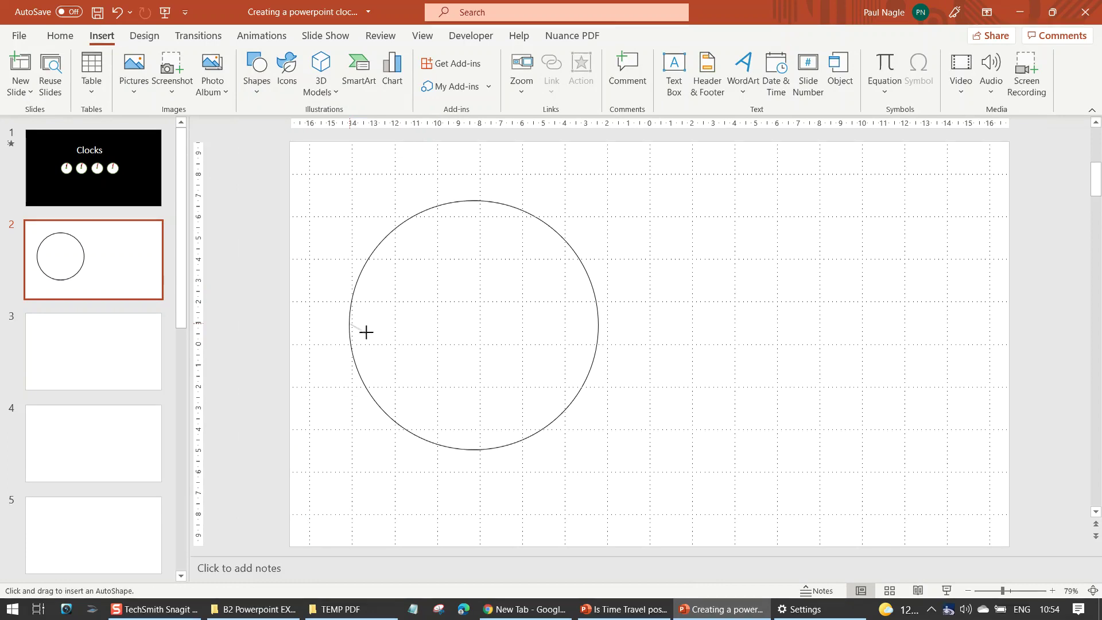
pyautogui.moveTo(360, 326); pyautogui.dragTo(599, 324)
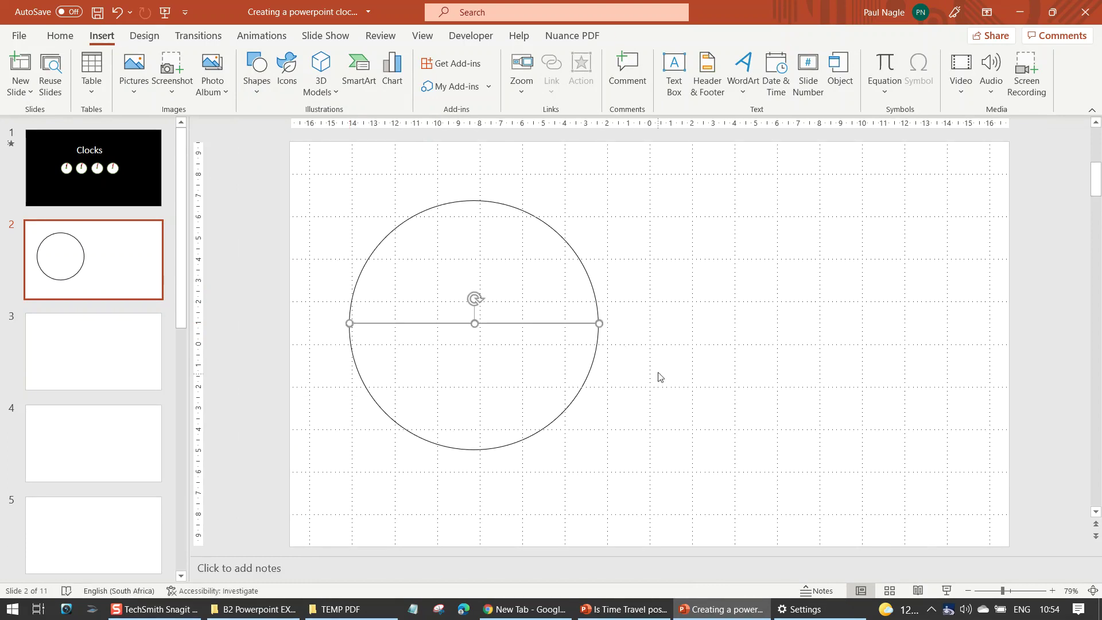
# Align the line and circle by their centres and middles.
pyautogui.keyDown('shift'); pyautogui.click(505, 446); pyautogui.keyUp('shift')
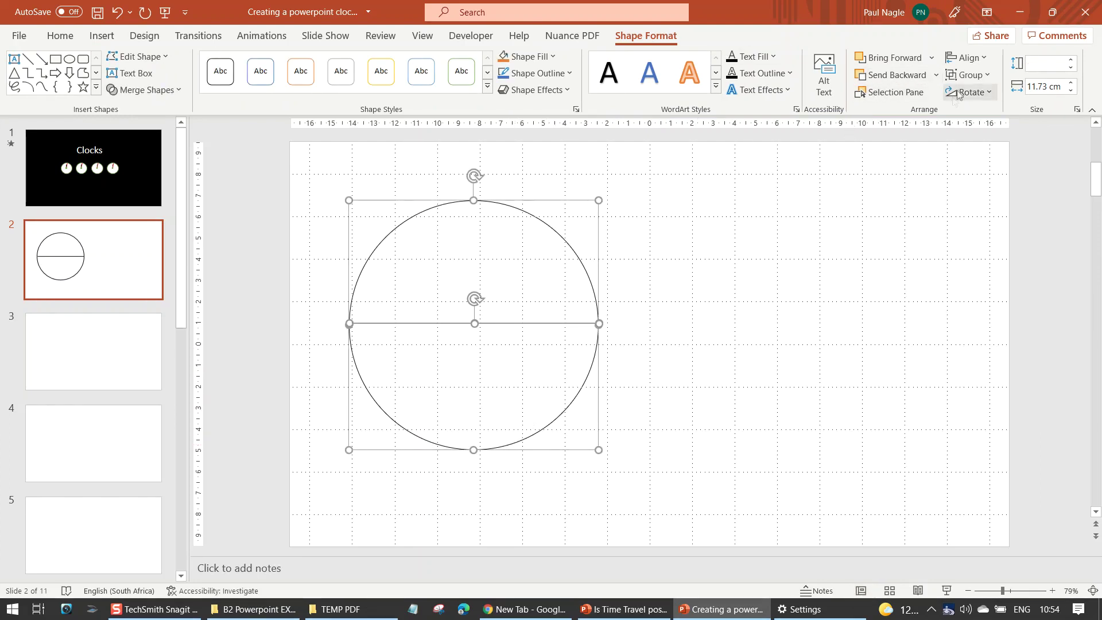
pyautogui.click(960, 60)
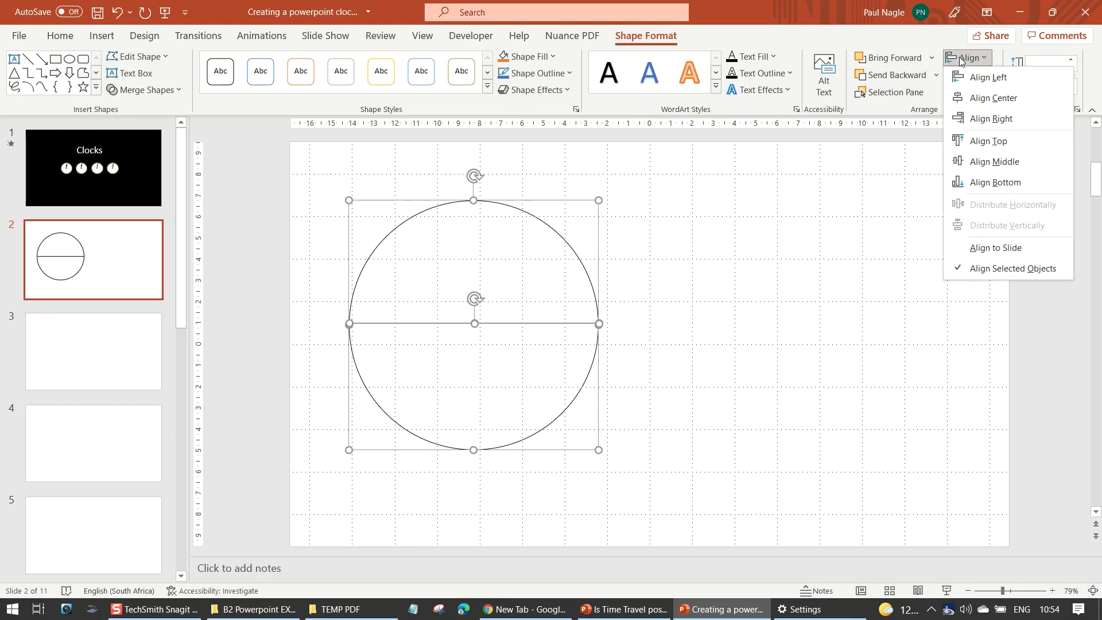
pyautogui.click(976, 102)
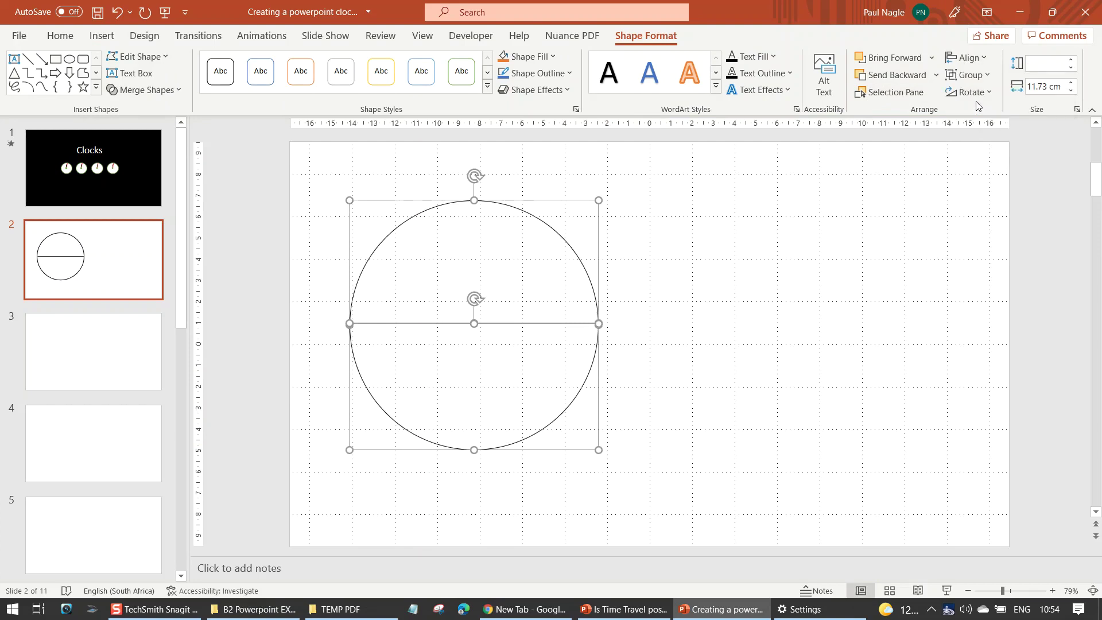
pyautogui.click(967, 58)
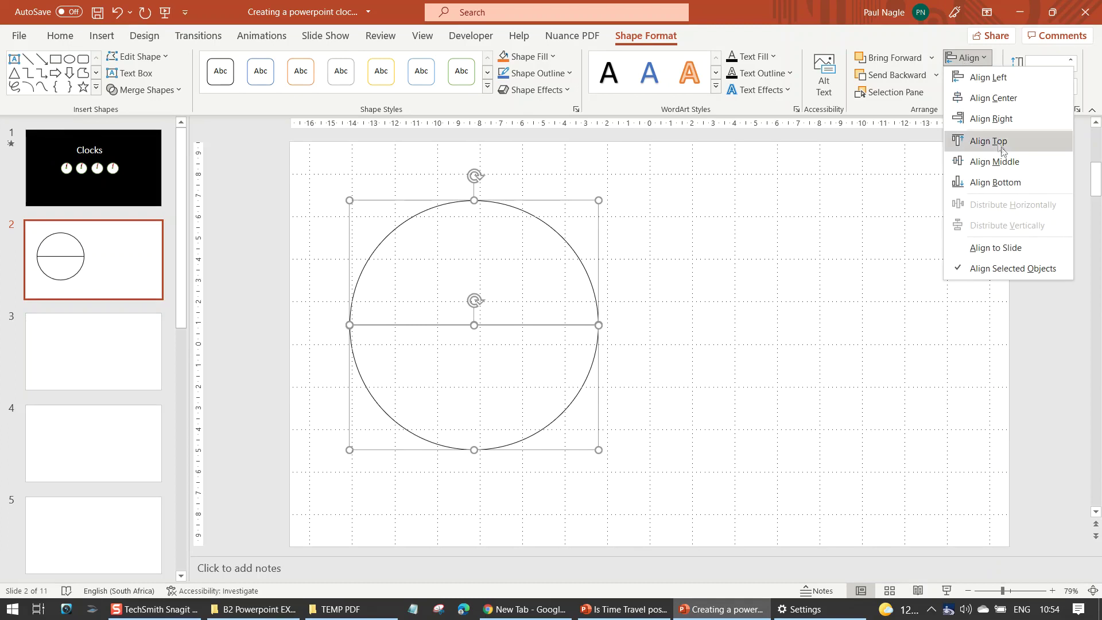
pyautogui.click(996, 163)
pyautogui.click(802, 290)
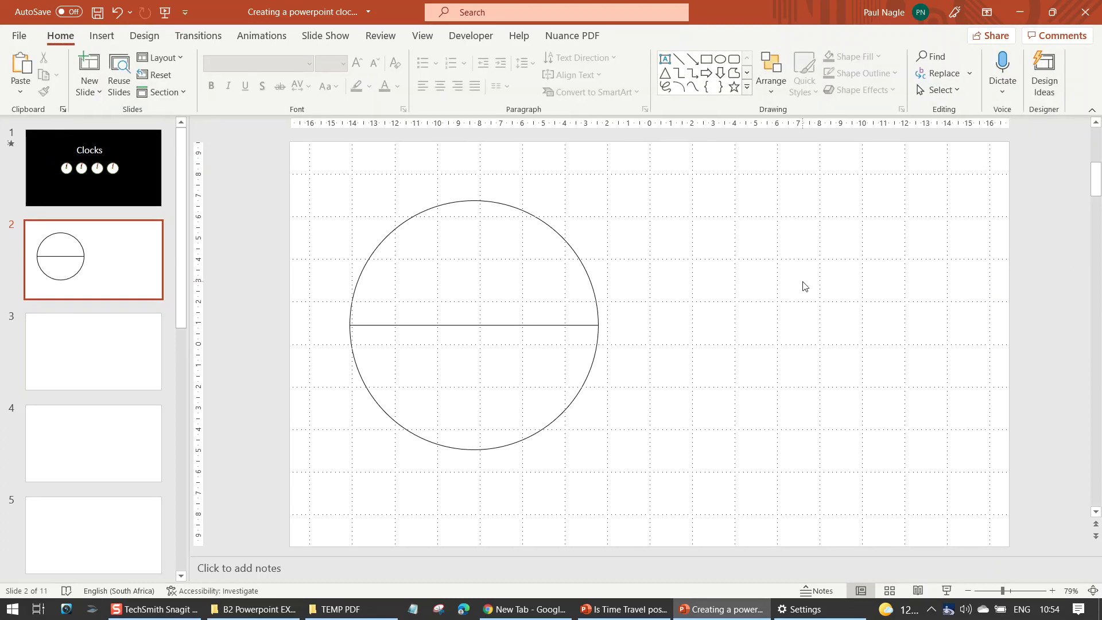
# Duplicate the horizontal line and rotate the copy to vertical over the circle.
pyautogui.click(500, 324)
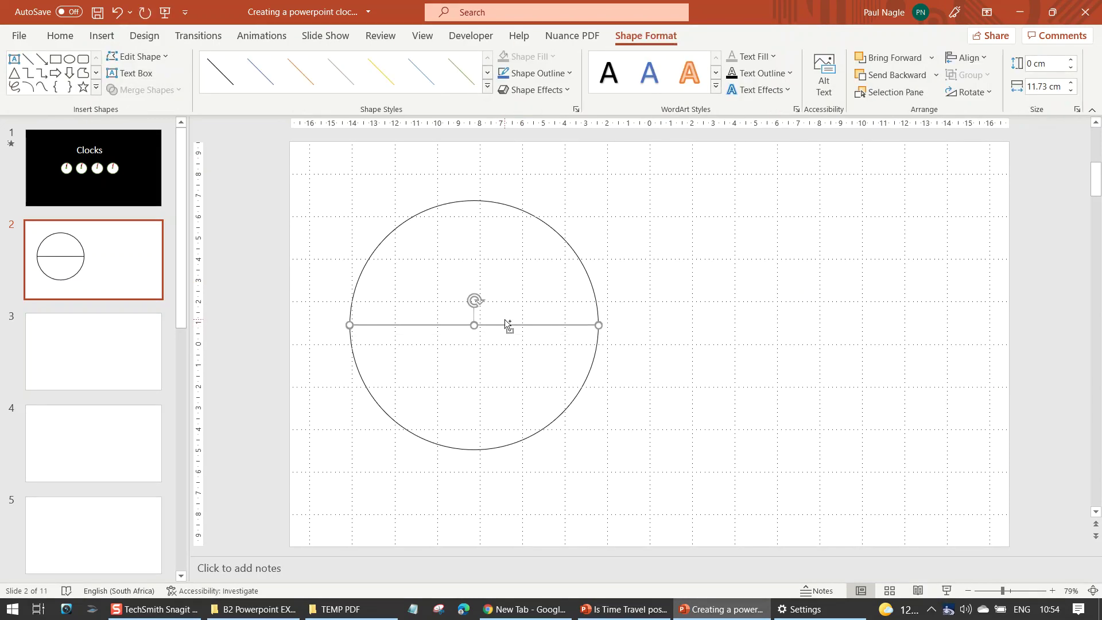
pyautogui.hotkey('ctrl', 'd')
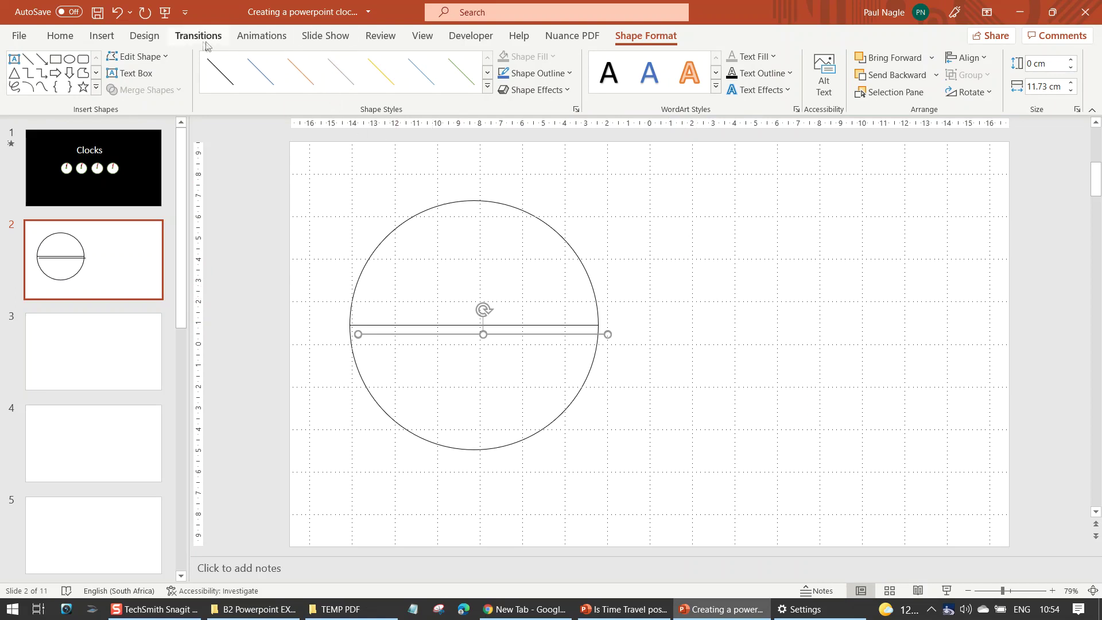
pyautogui.click(421, 37)
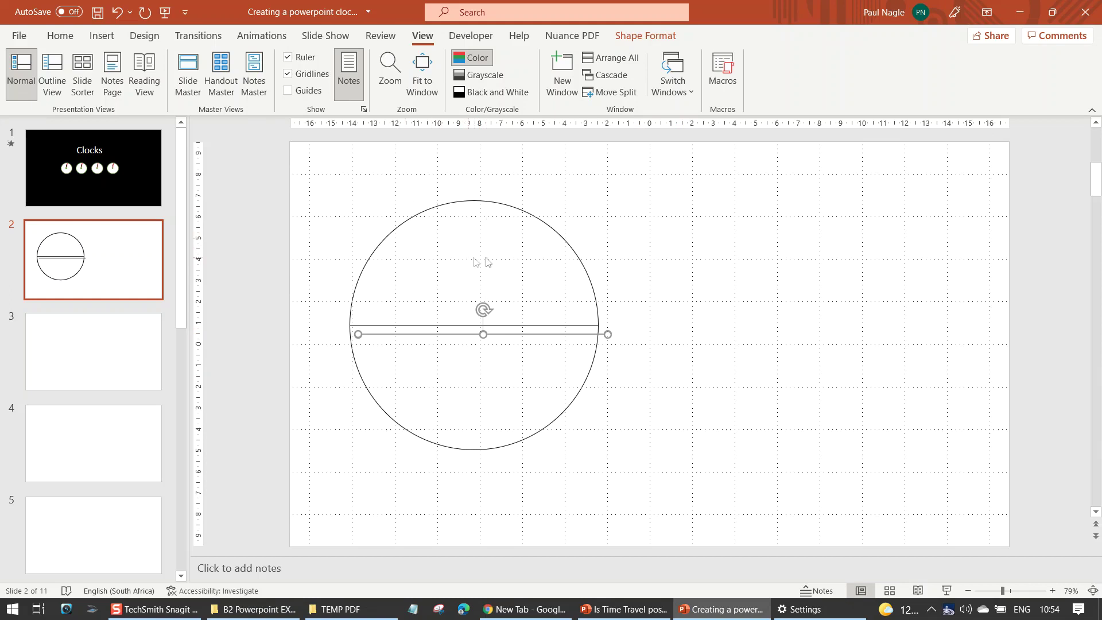
pyautogui.moveTo(484, 311); pyautogui.dragTo(509, 338)
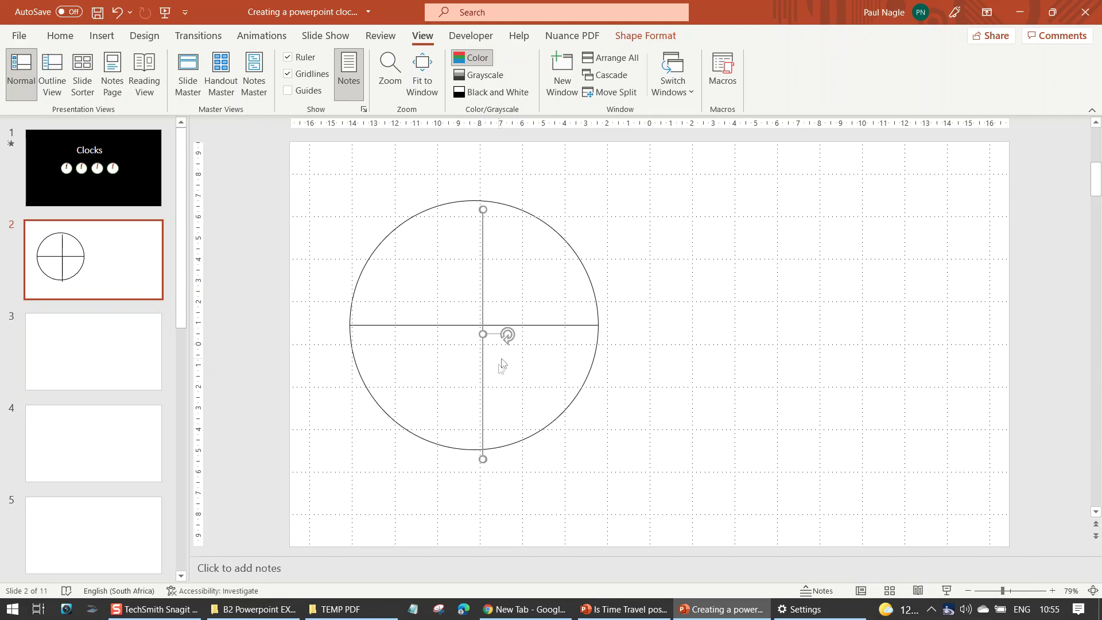
pyautogui.moveTo(482, 374); pyautogui.dragTo(473, 369)
# Align the vertical line with the circle's centre and middle to form a cross.
pyautogui.click(373, 255)
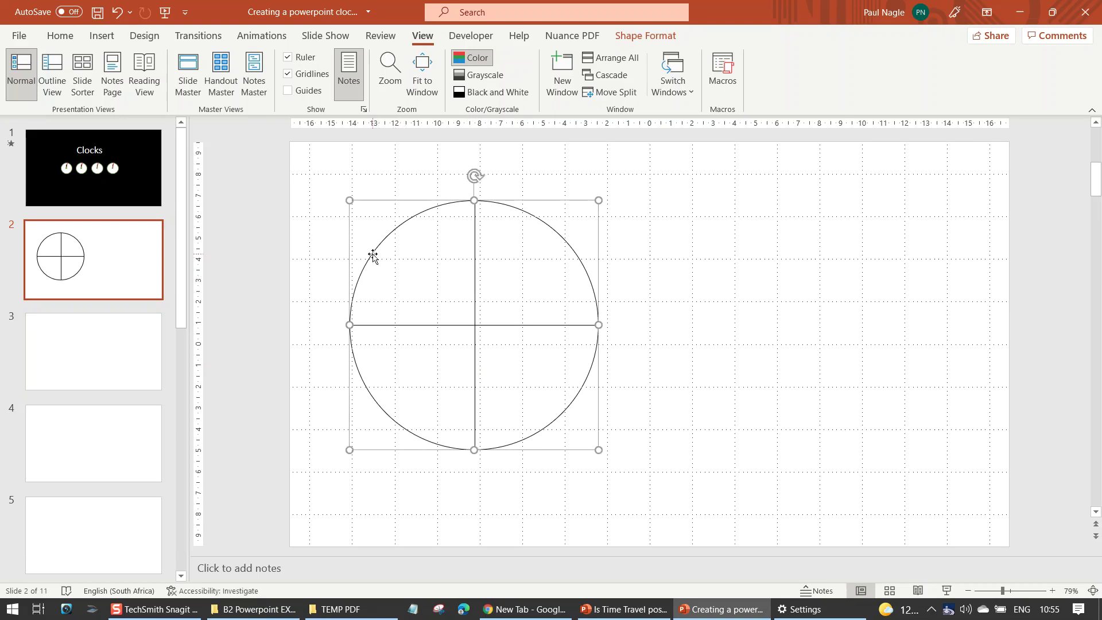
pyautogui.keyDown('shift'); pyautogui.click(474, 288); pyautogui.keyUp('shift')
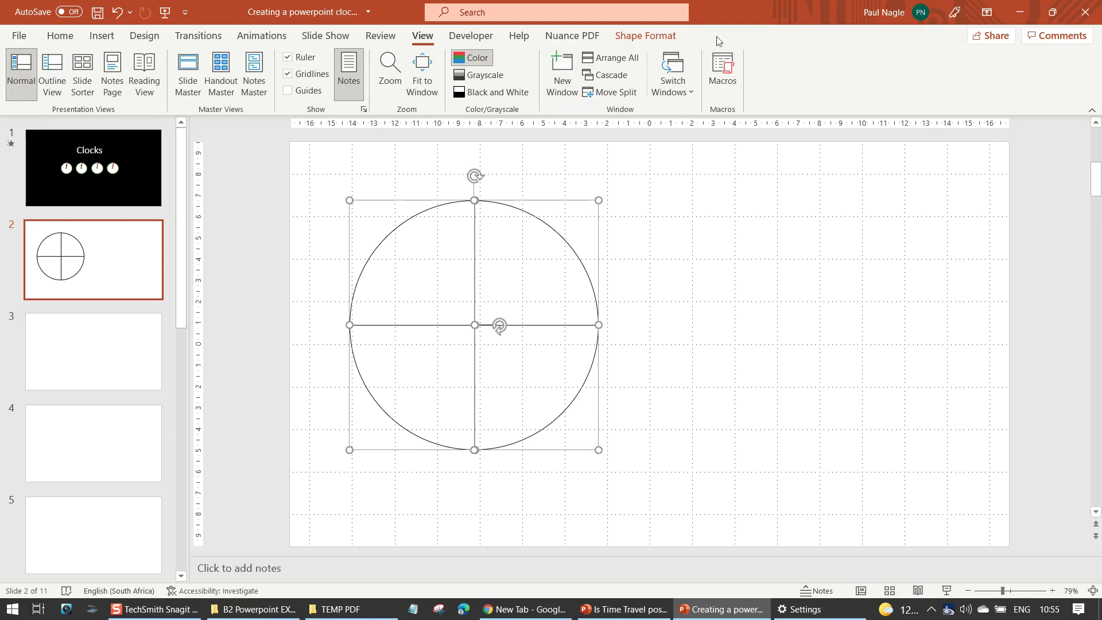
pyautogui.click(670, 39)
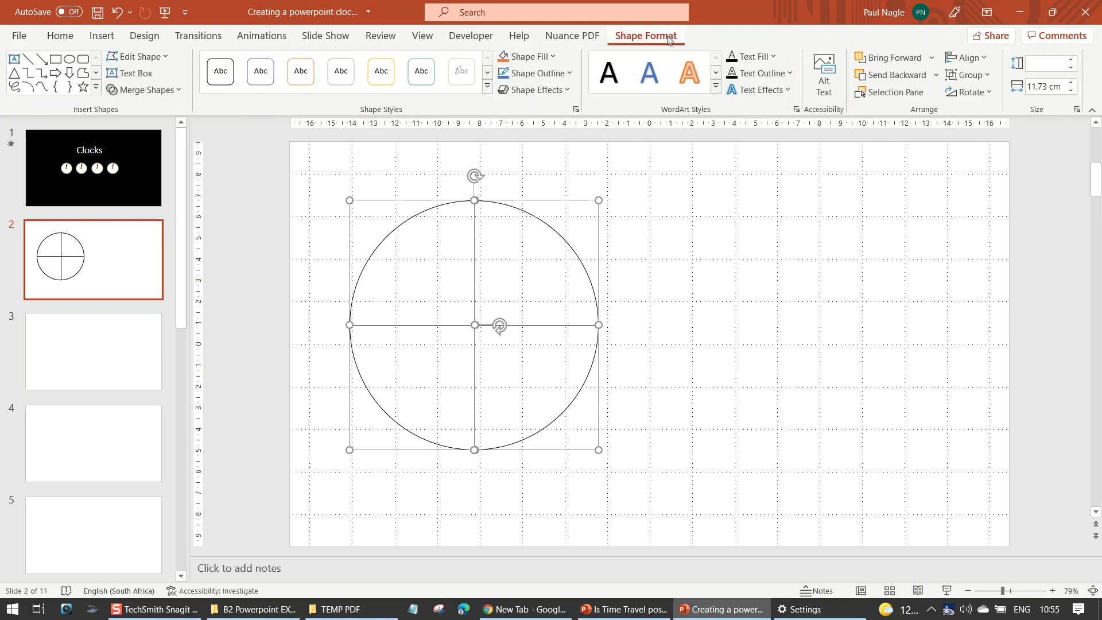
pyautogui.click(969, 58)
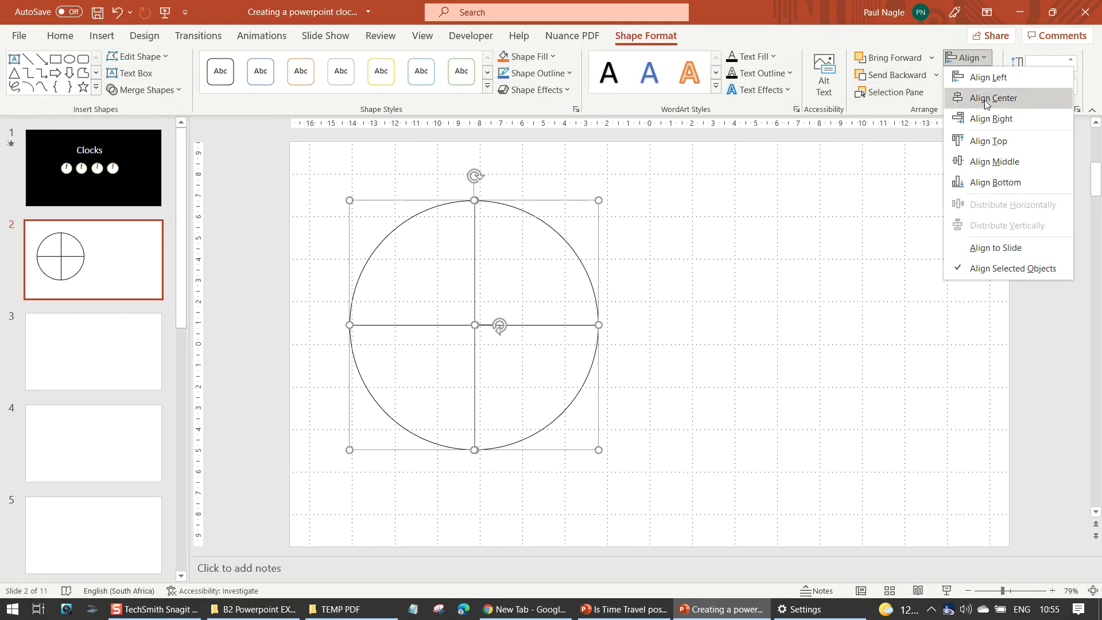
pyautogui.click(979, 96)
pyautogui.click(969, 58)
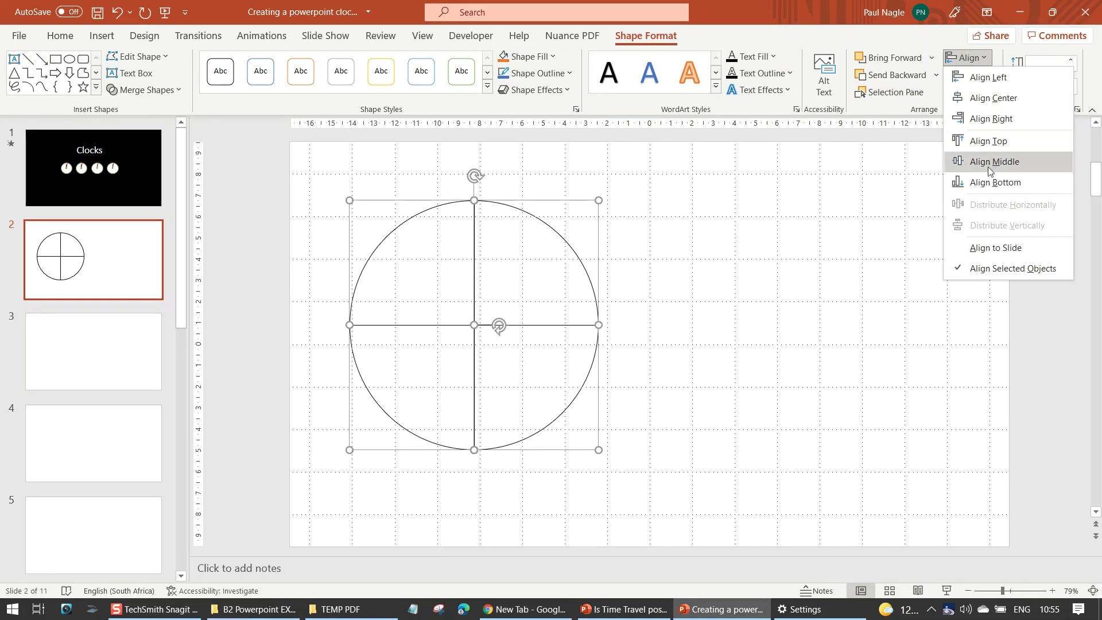
pyautogui.click(865, 315)
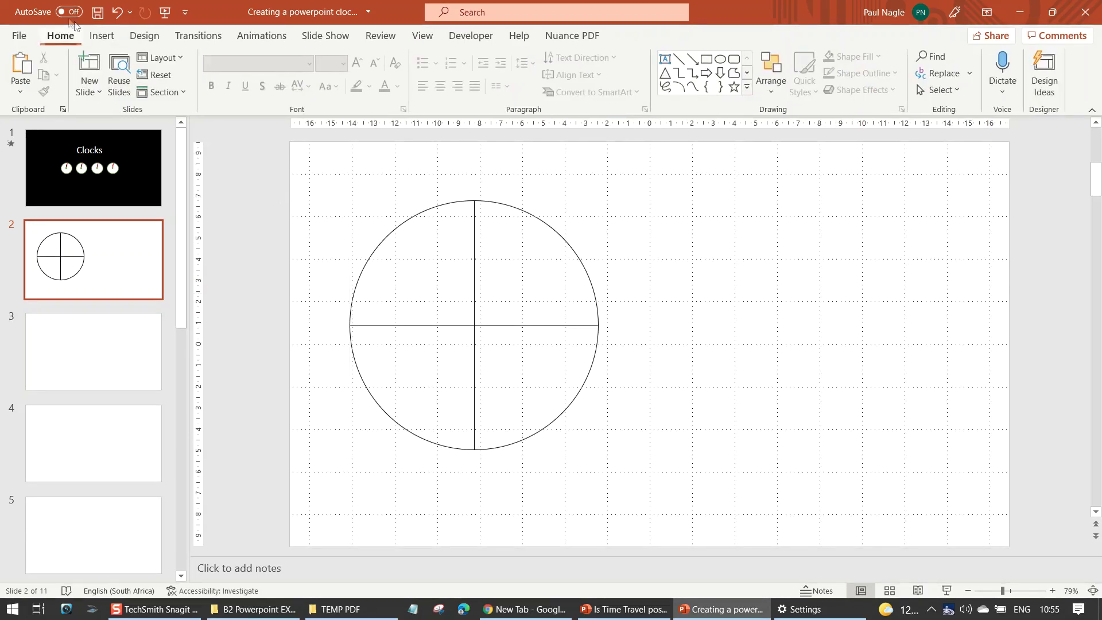
# Save the presentation and duplicate the vertical line into several copies right of the circle.
pyautogui.click(98, 12)
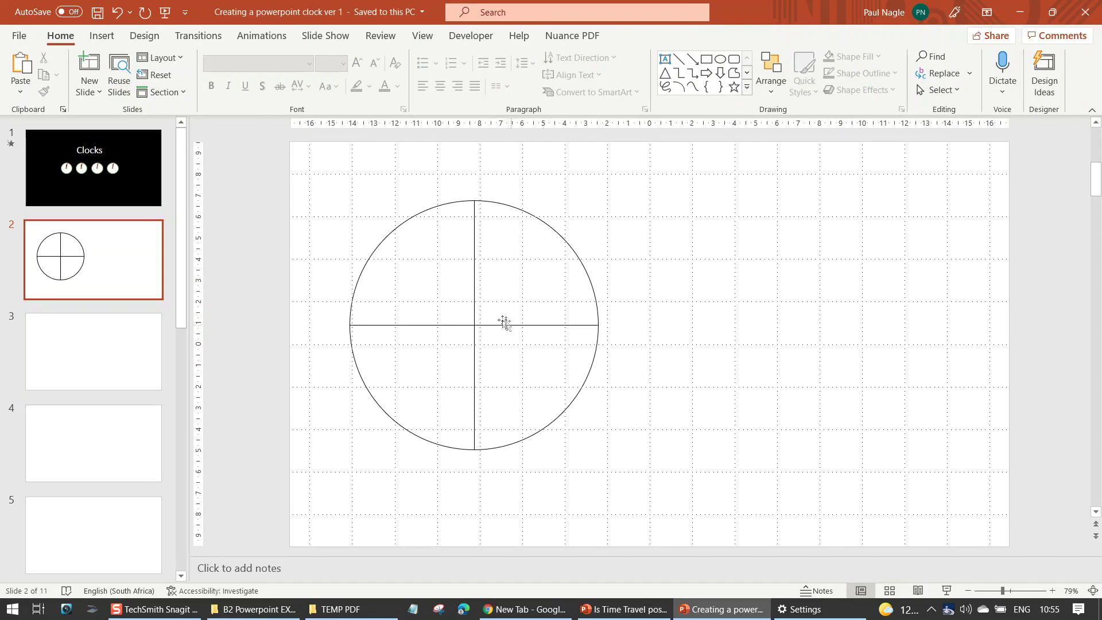
pyautogui.click(475, 309)
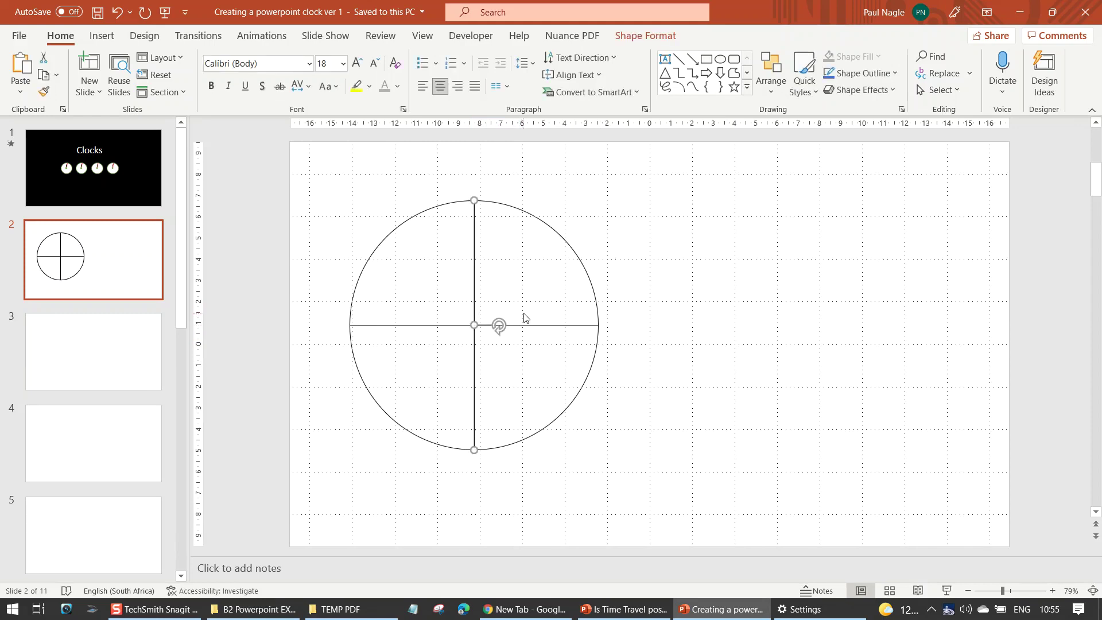
pyautogui.hotkey('ctrl', 'd')
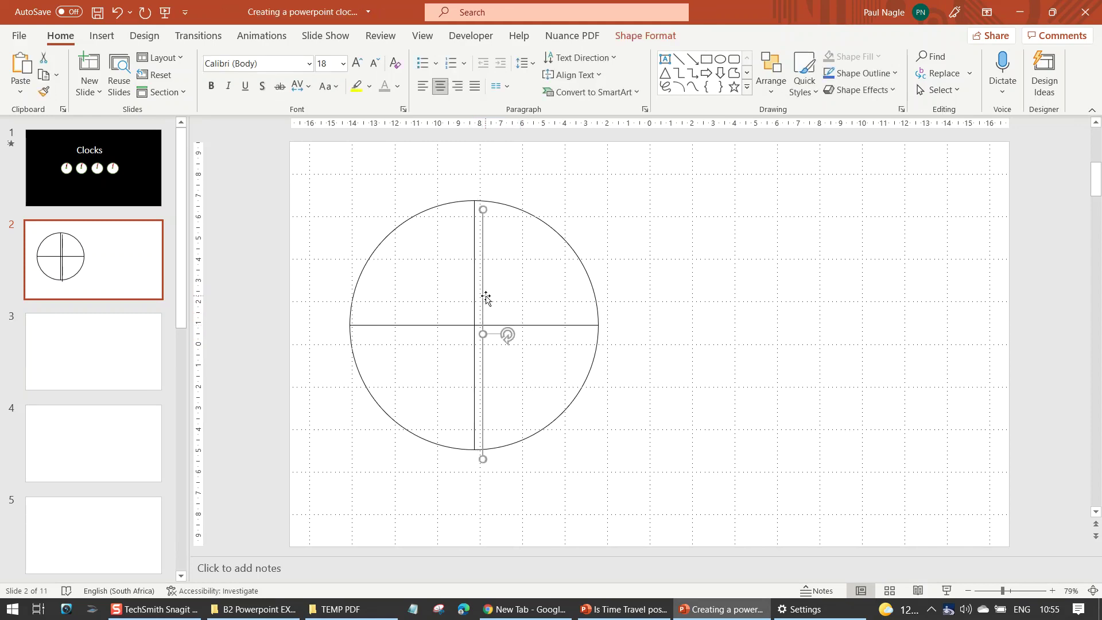
pyautogui.moveTo(484, 294); pyautogui.dragTo(684, 299)
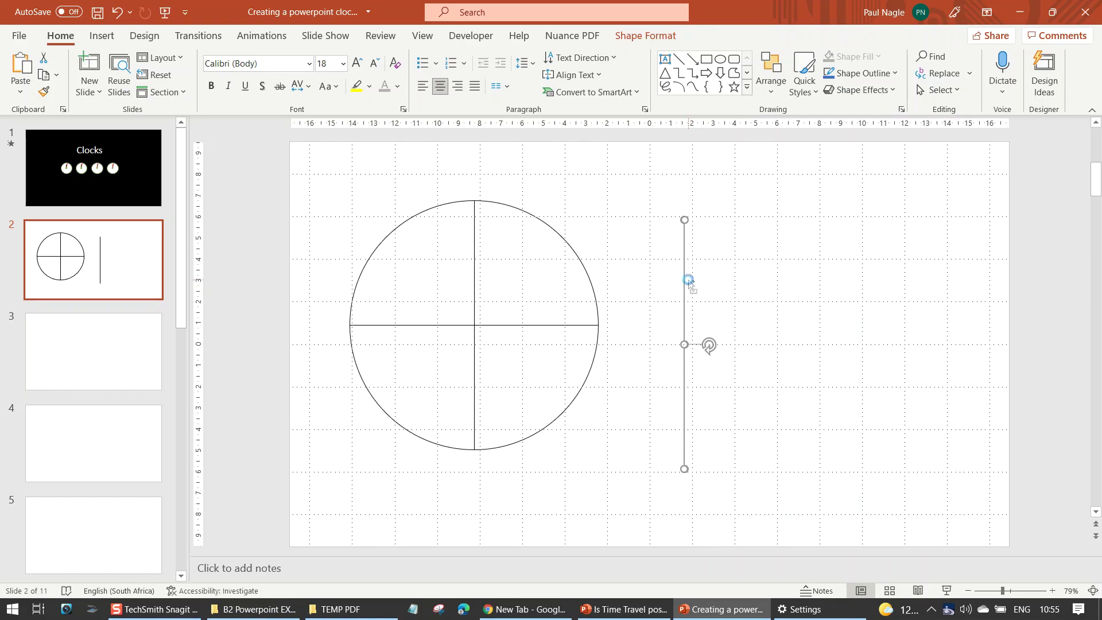
pyautogui.hotkey('ctrl', 'd')
pyautogui.hotkey('ctrl', 'd')
pyautogui.hotkey('ctrl', 'd')
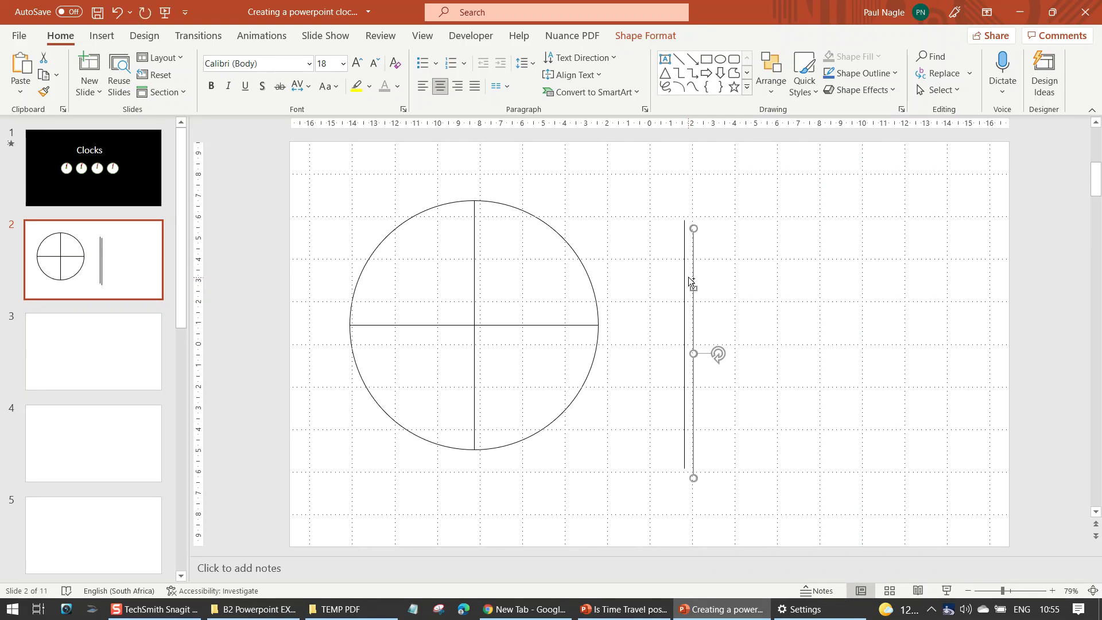
pyautogui.hotkey('ctrl', 'd')
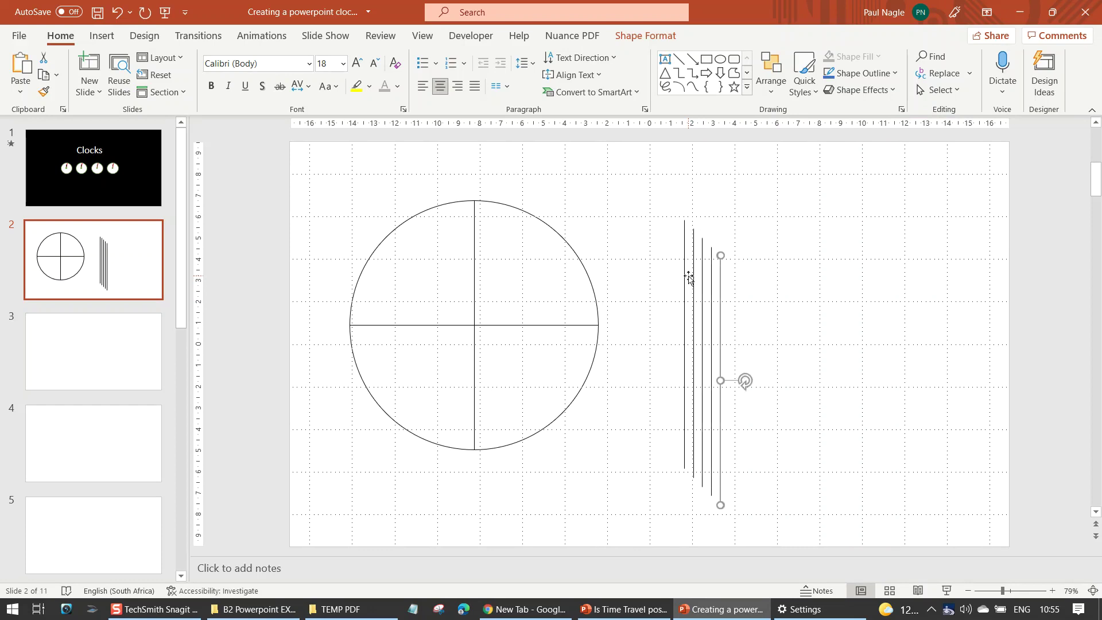
pyautogui.click(685, 307)
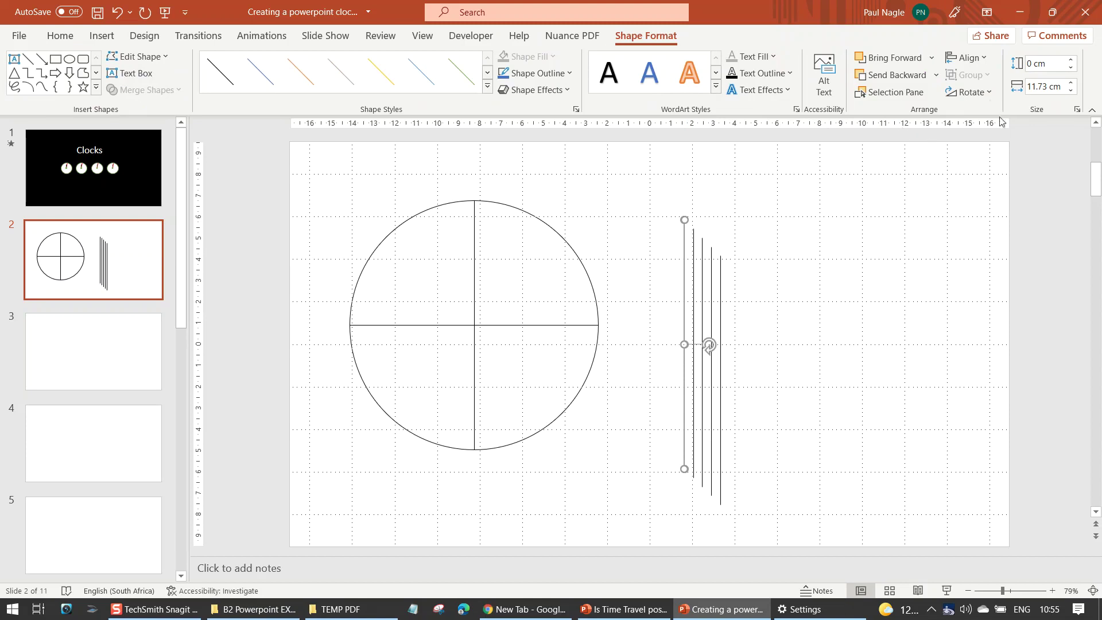
pyautogui.click(989, 94)
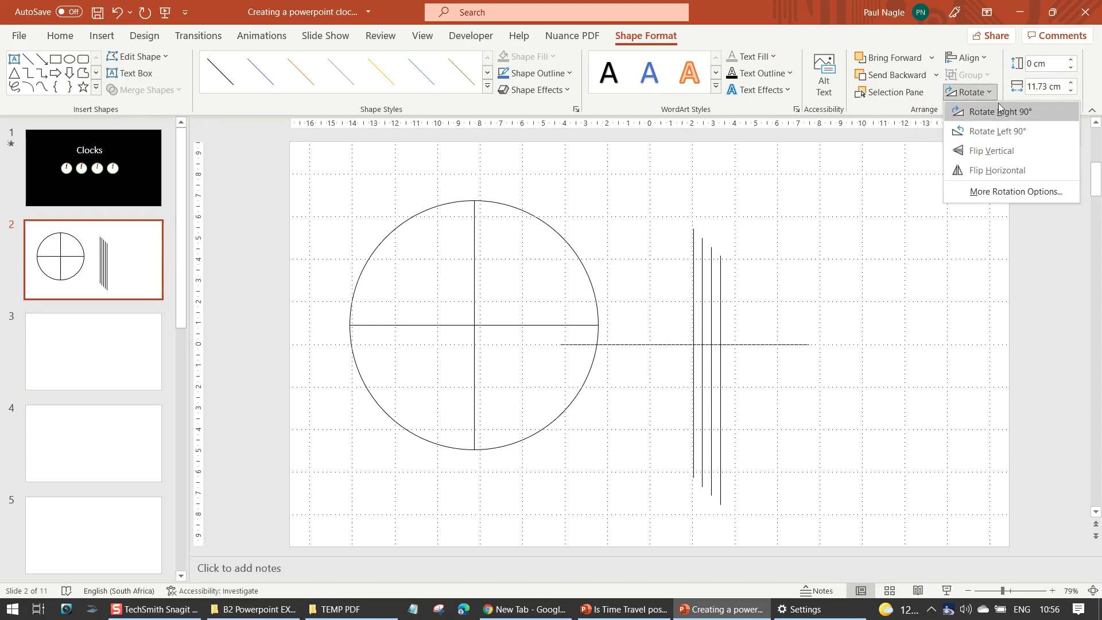
# Rotate two of the copied lines to 30° and 60°.
pyautogui.click(994, 192)
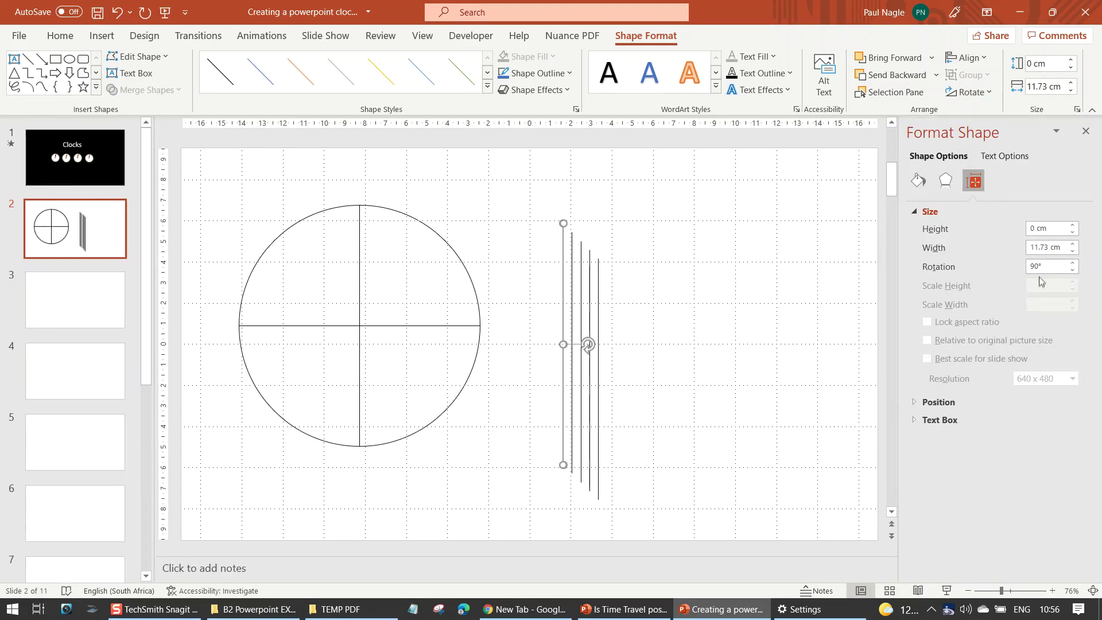
pyautogui.moveTo(1045, 266); pyautogui.dragTo(1028, 274)
pyautogui.write('30')
pyautogui.press('Return')
pyautogui.click(571, 297)
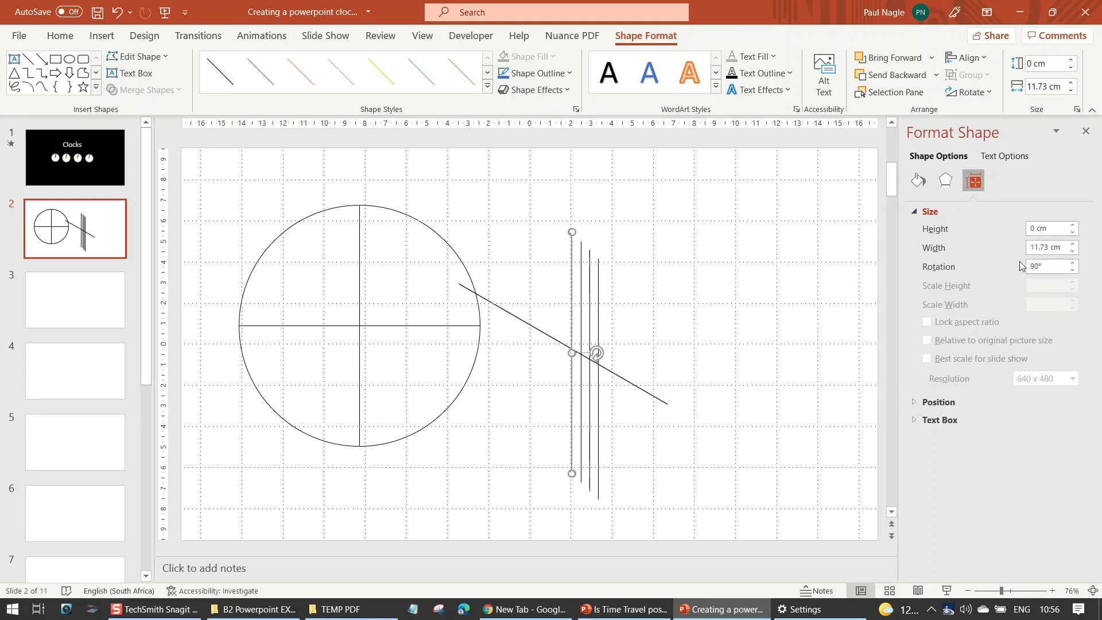
pyautogui.click(1060, 265)
pyautogui.moveTo(1045, 264); pyautogui.dragTo(1017, 266)
pyautogui.press('Return')
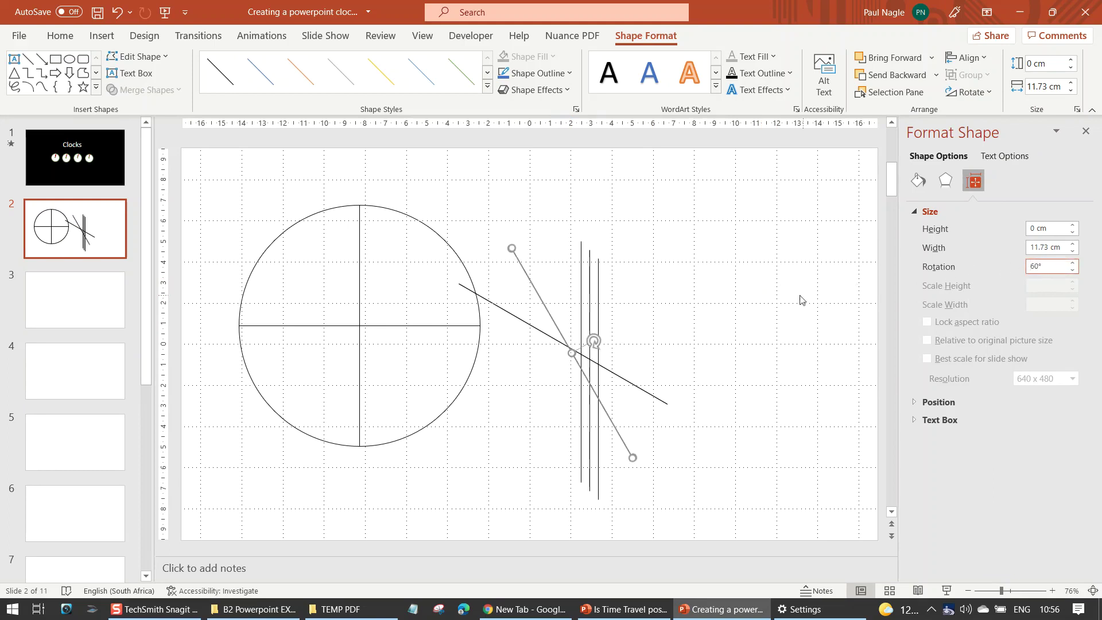
# Rotate two more copied lines to 120° and 150°.
pyautogui.click(582, 330)
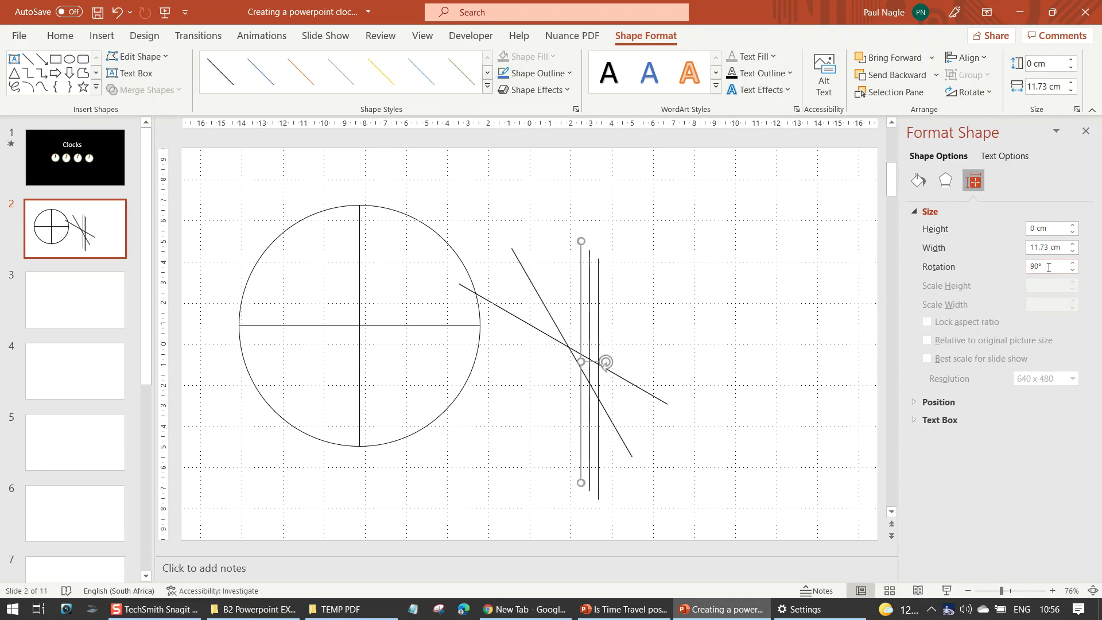
pyautogui.moveTo(1047, 266); pyautogui.dragTo(1020, 269)
pyautogui.write('120')
pyautogui.press('Return')
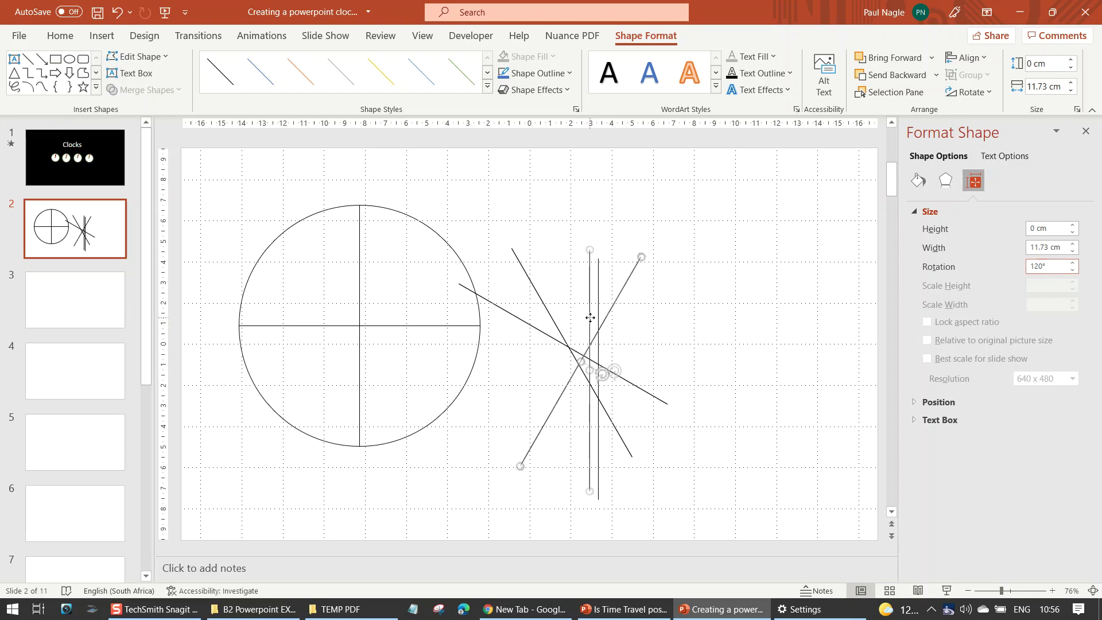
pyautogui.hotkey('ctrl', 'z')
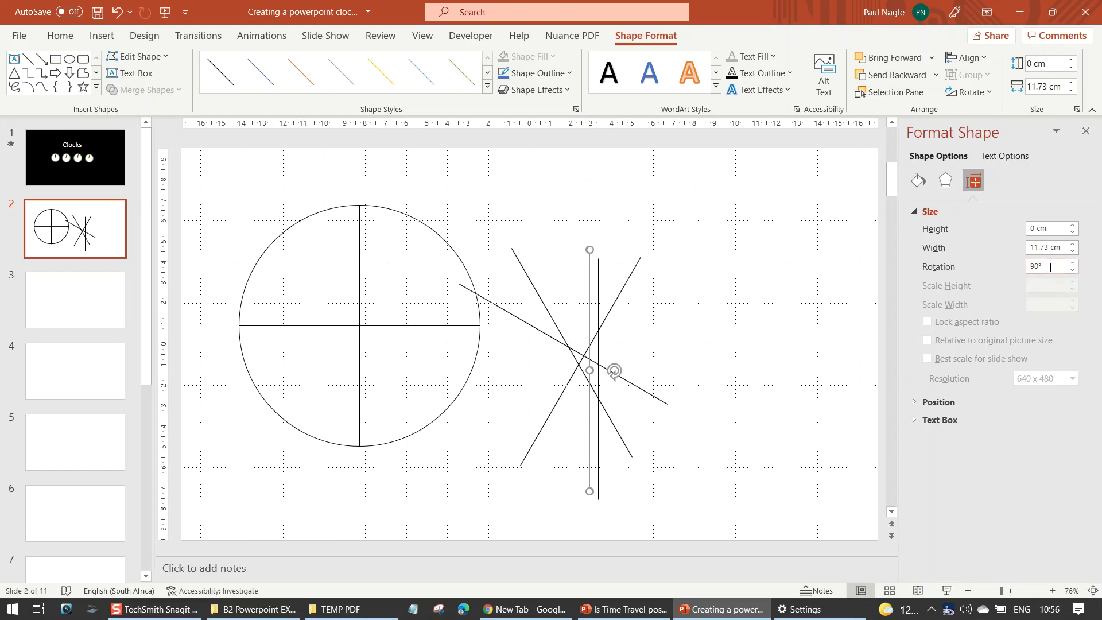
pyautogui.moveTo(1050, 267); pyautogui.dragTo(1021, 272)
pyautogui.press('Return')
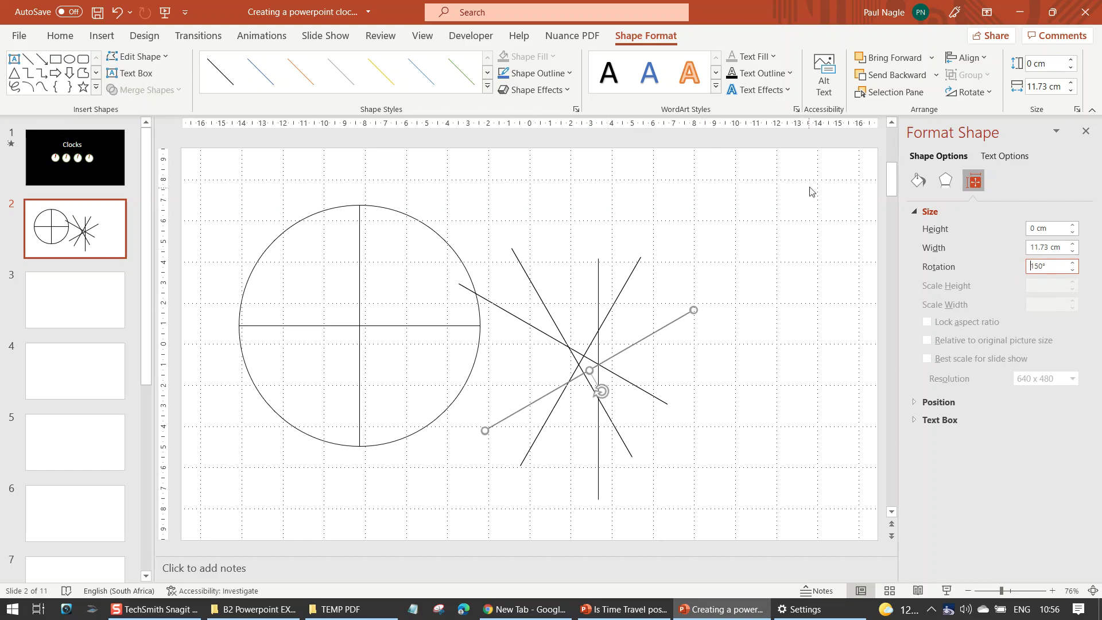
# Delete the leftover vertical line and select the four rotated lines together.
pyautogui.moveTo(809, 183); pyautogui.dragTo(520, 232)
pyautogui.click(596, 288)
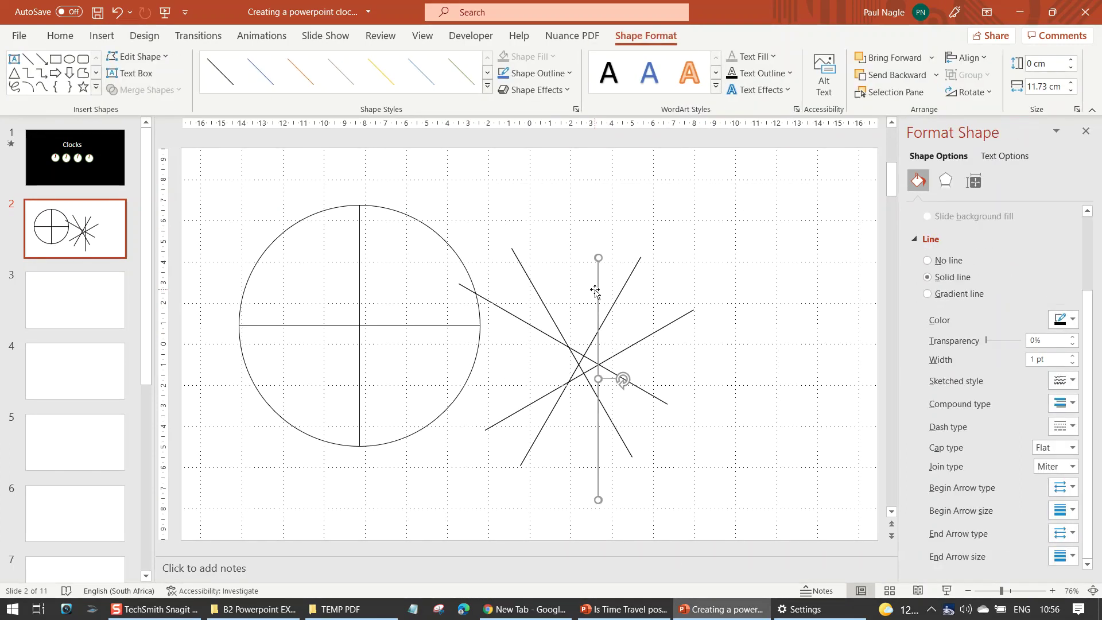
pyautogui.press('Delete')
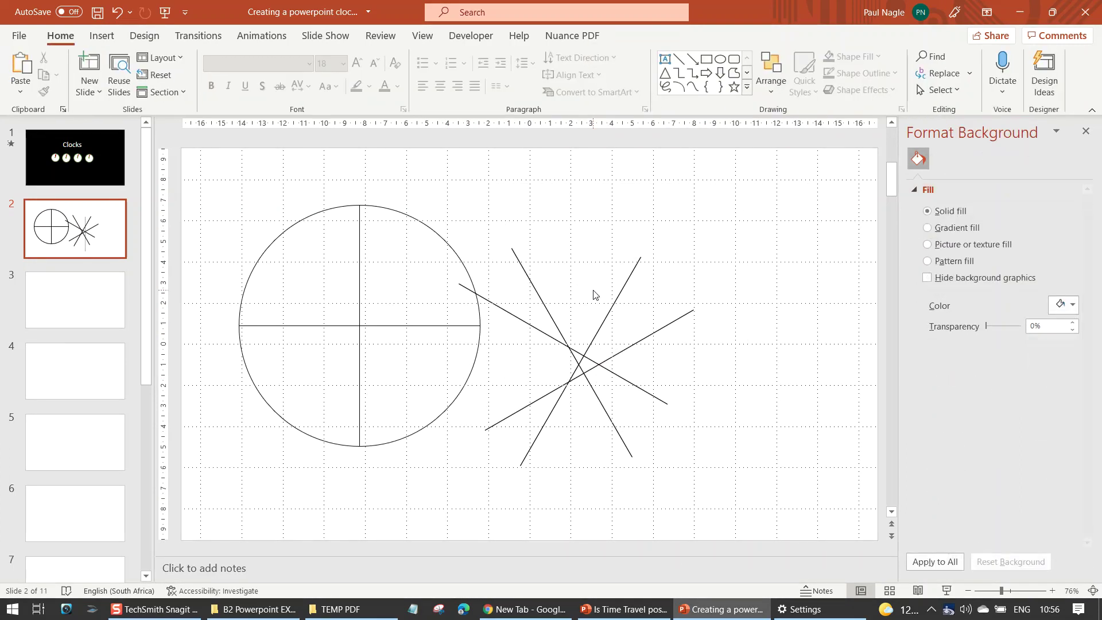
pyautogui.moveTo(782, 198); pyautogui.dragTo(436, 506)
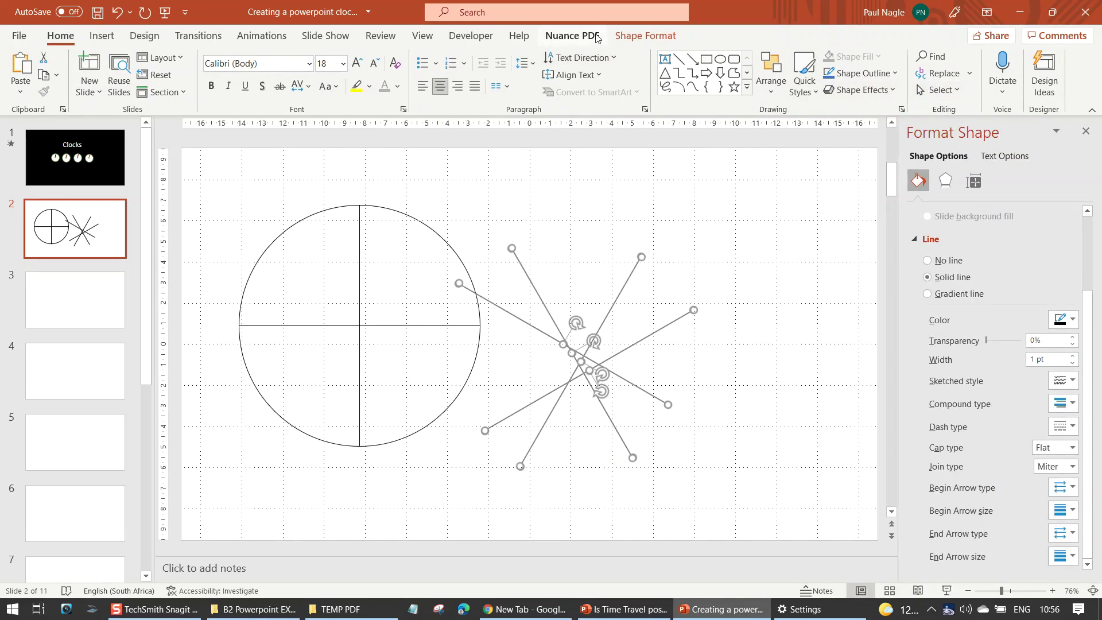
pyautogui.click(646, 36)
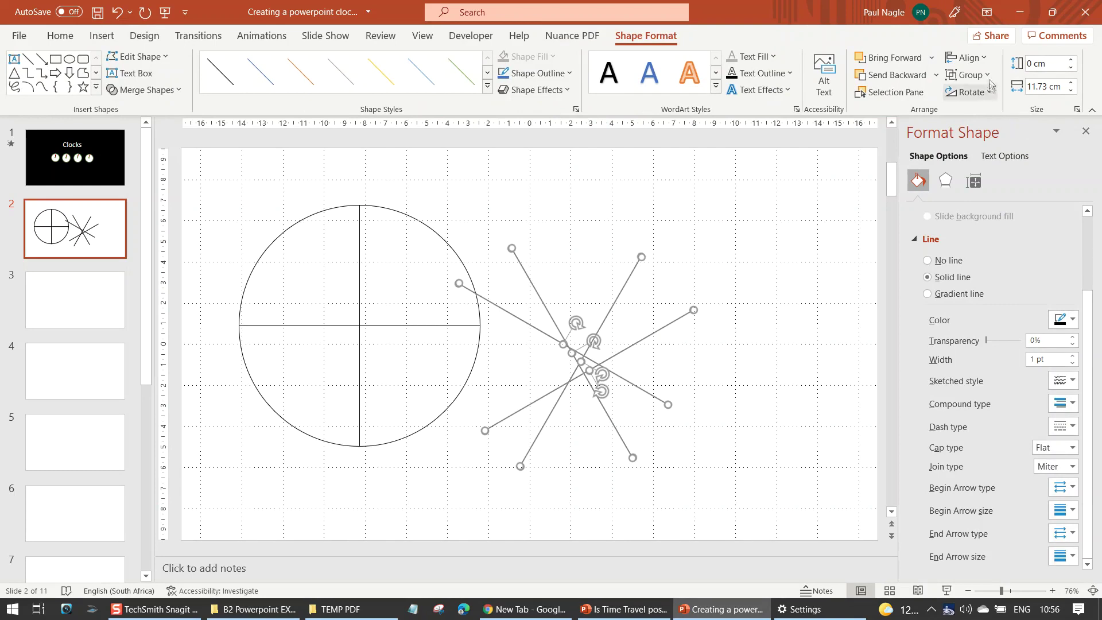
# Align the four diagonal lines by middle and centre onto one common point.
pyautogui.click(990, 58)
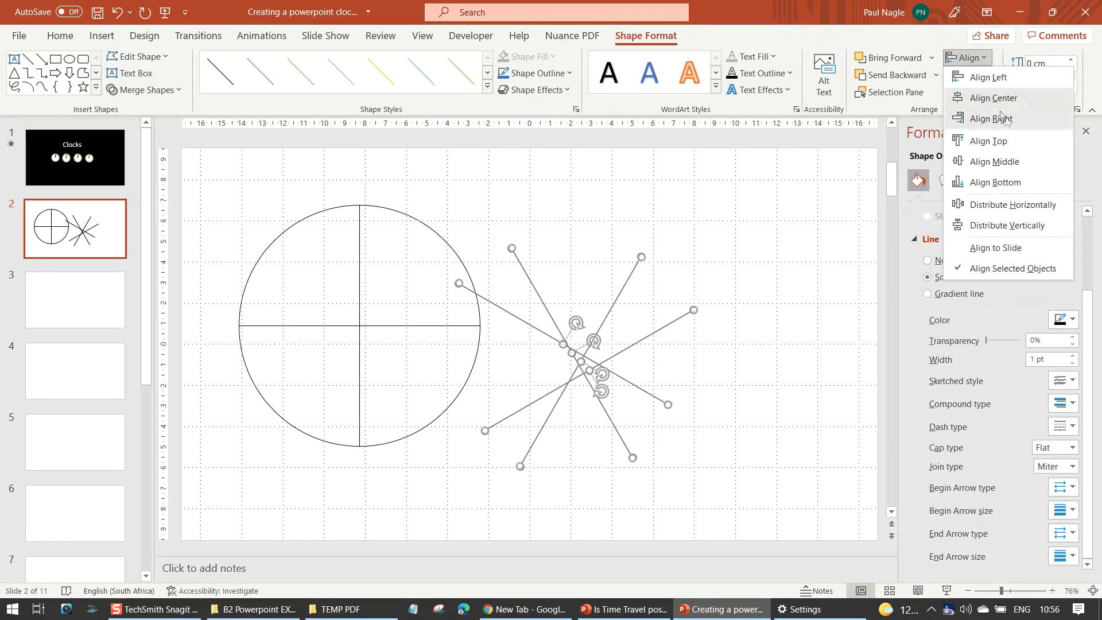
pyautogui.click(1001, 165)
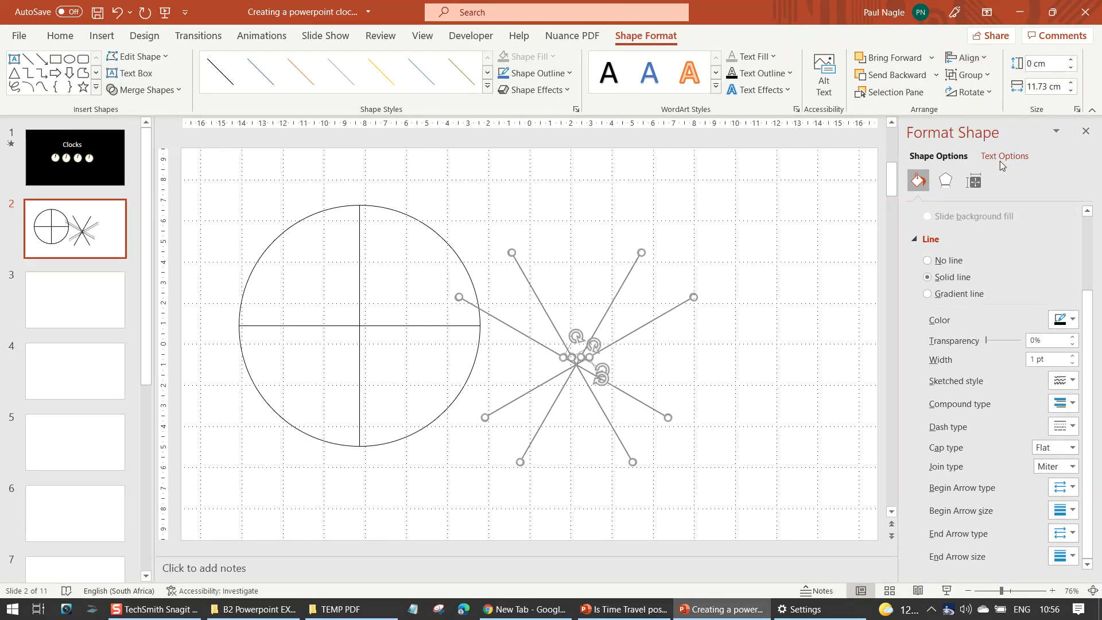
pyautogui.click(973, 58)
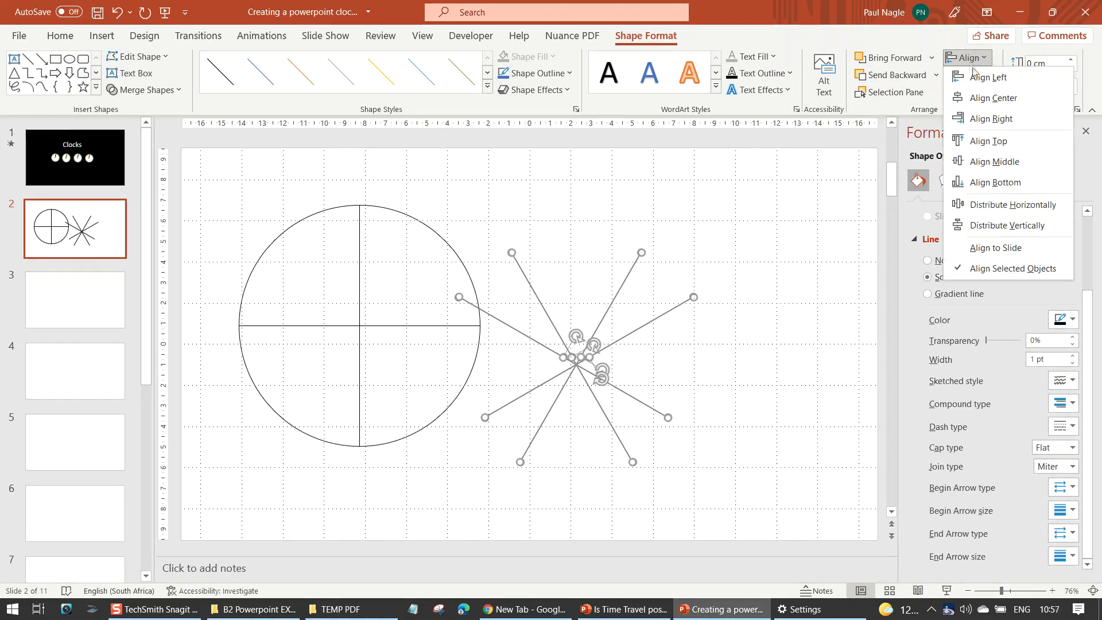
pyautogui.click(994, 98)
pyautogui.keyDown('shift'); pyautogui.click(358, 310); pyautogui.keyUp('shift')
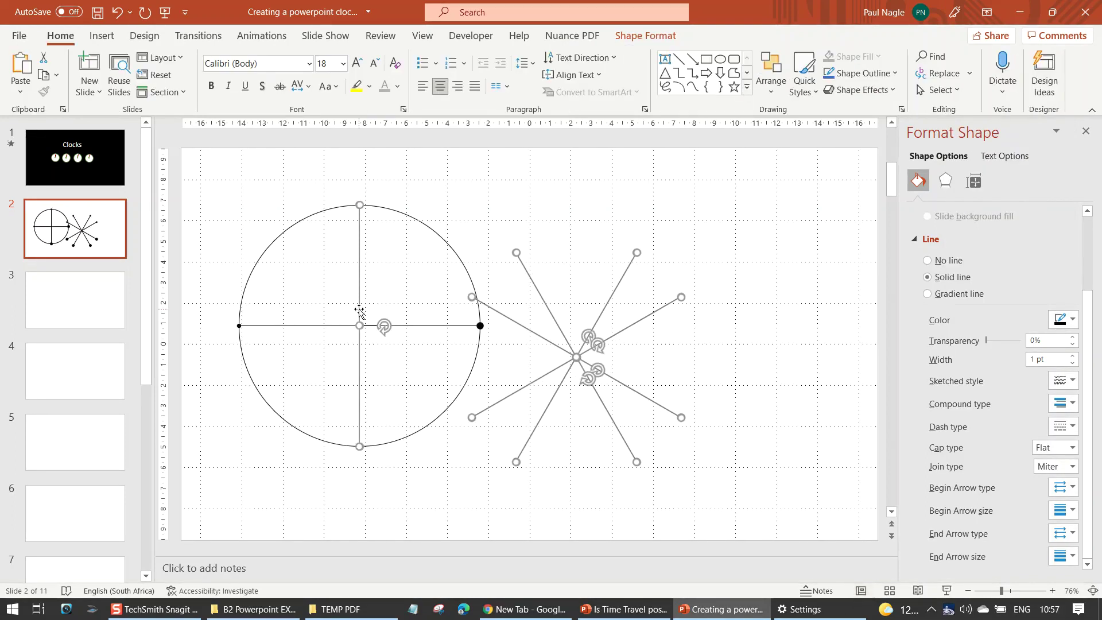
# Give both cross lines large oval dots at their start and end.
pyautogui.keyDown('shift'); pyautogui.click(411, 325); pyautogui.keyUp('shift')
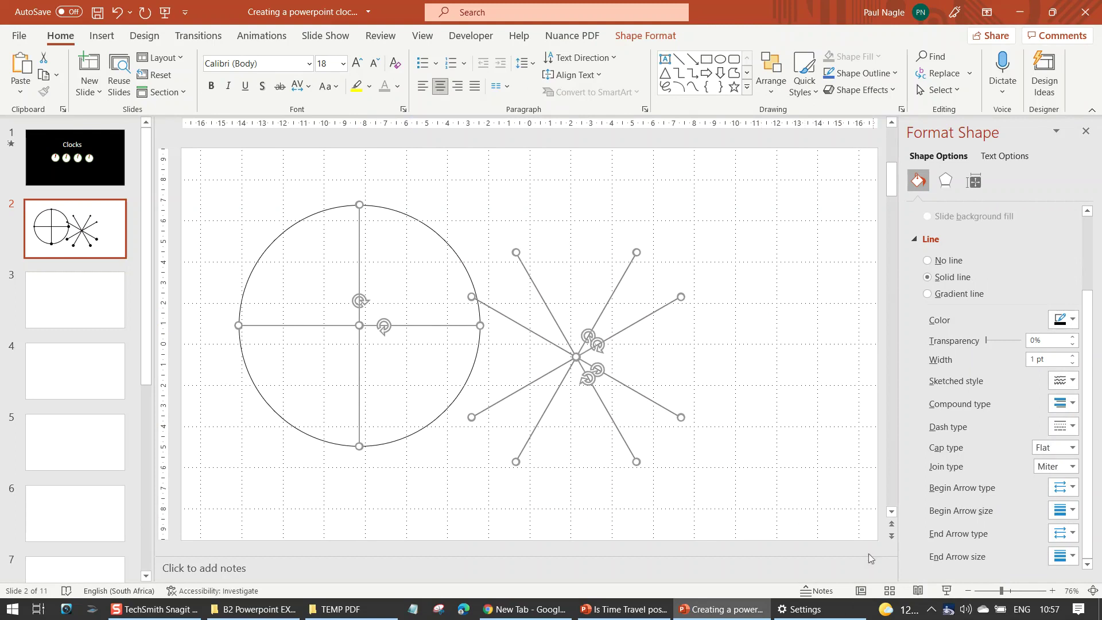
pyautogui.click(1082, 560)
pyautogui.click(1094, 536)
pyautogui.click(1072, 511)
pyautogui.click(1087, 487)
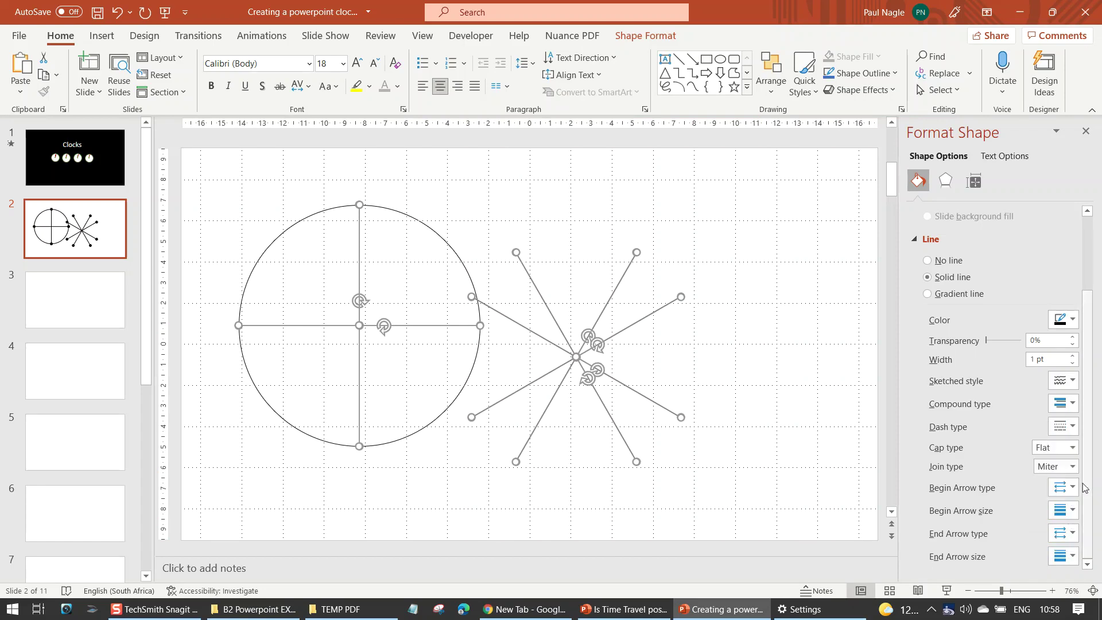
pyautogui.click(1069, 493)
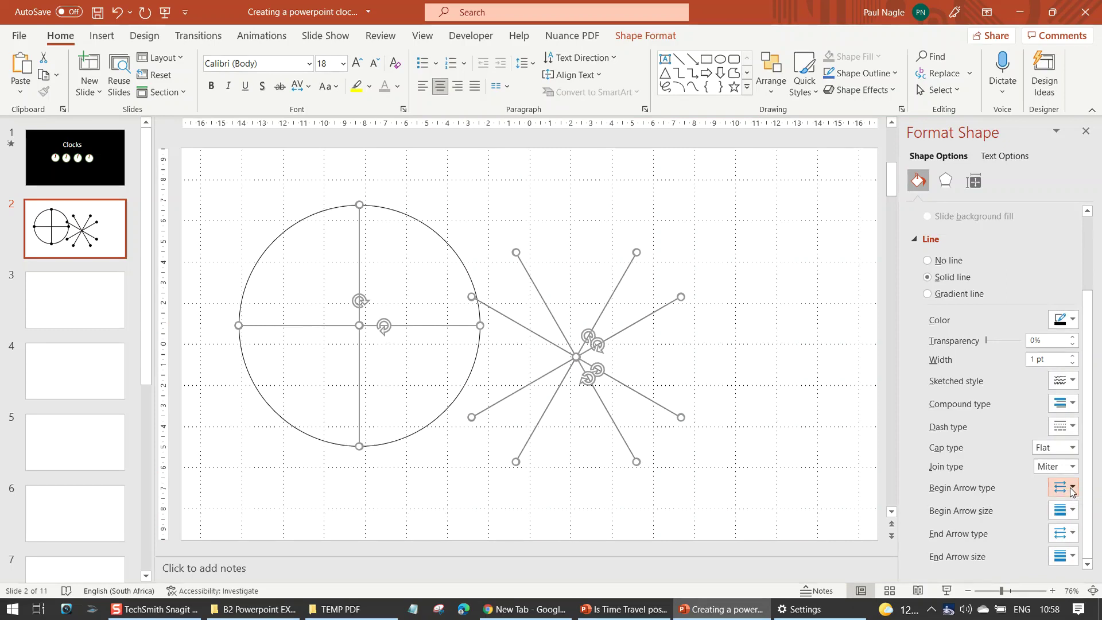
pyautogui.click(1077, 536)
pyautogui.click(1077, 537)
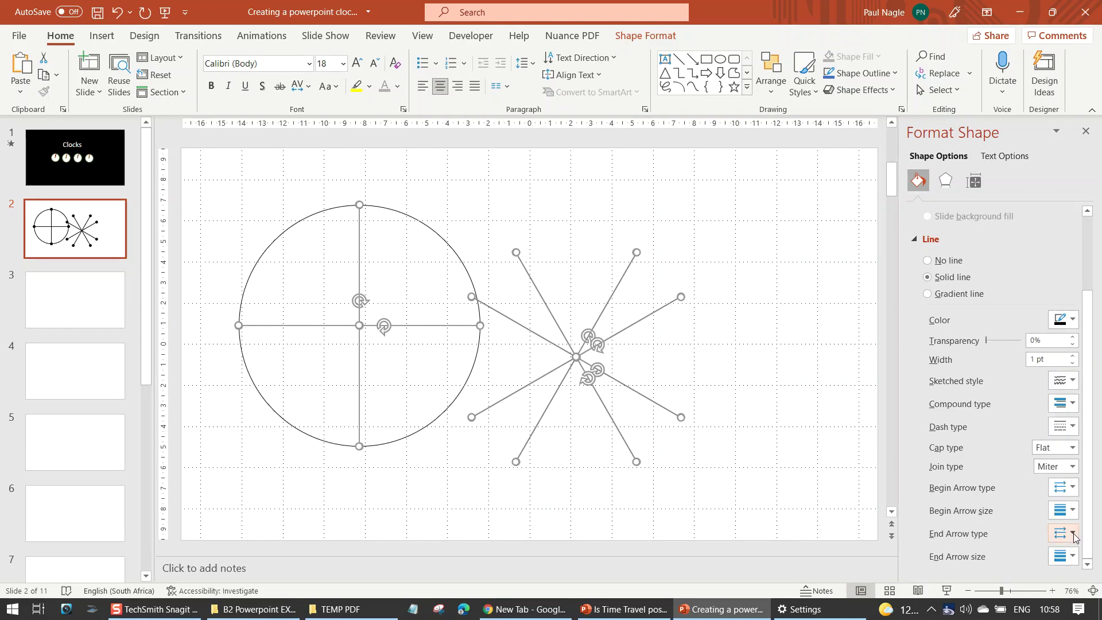
pyautogui.click(1087, 505)
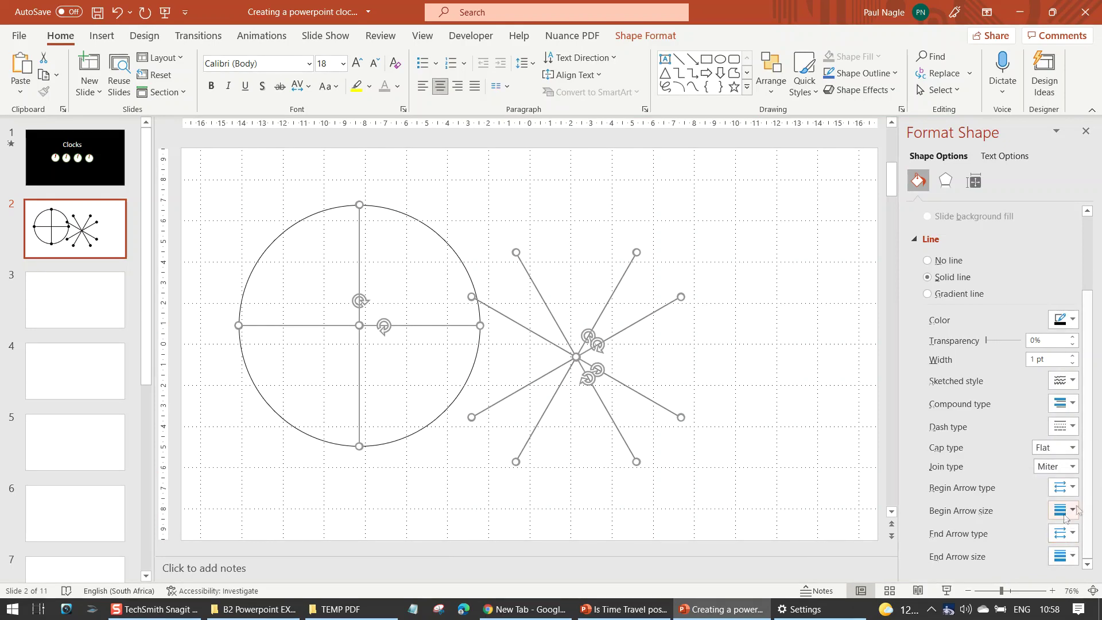
pyautogui.click(842, 495)
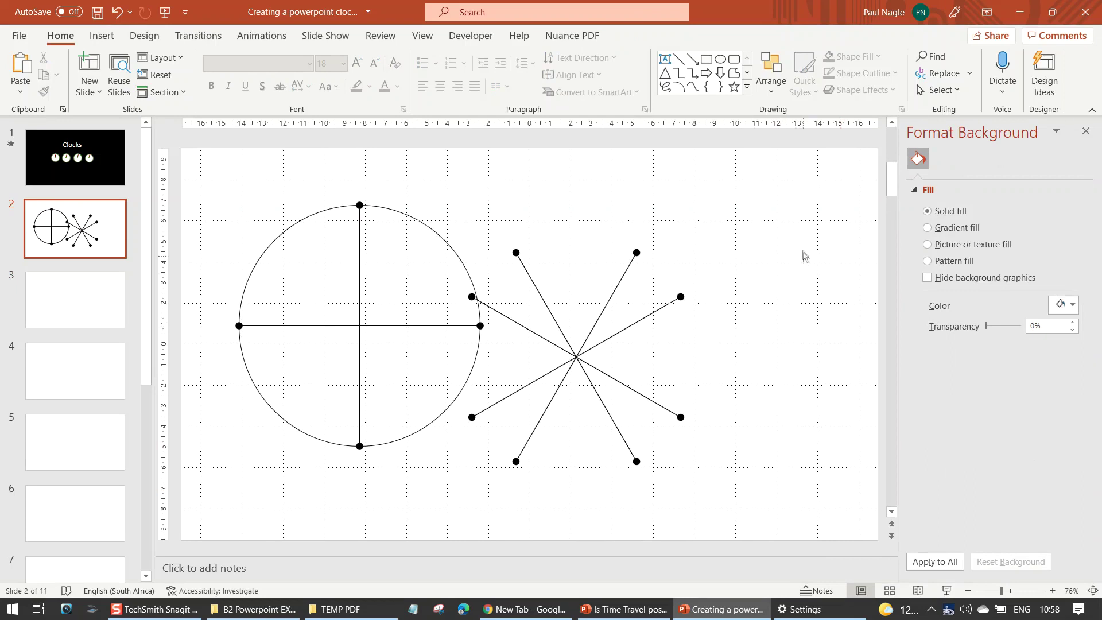
# Group the four star lines, centre the group on the circle, and paste a second circle.
pyautogui.moveTo(793, 229); pyautogui.dragTo(445, 516)
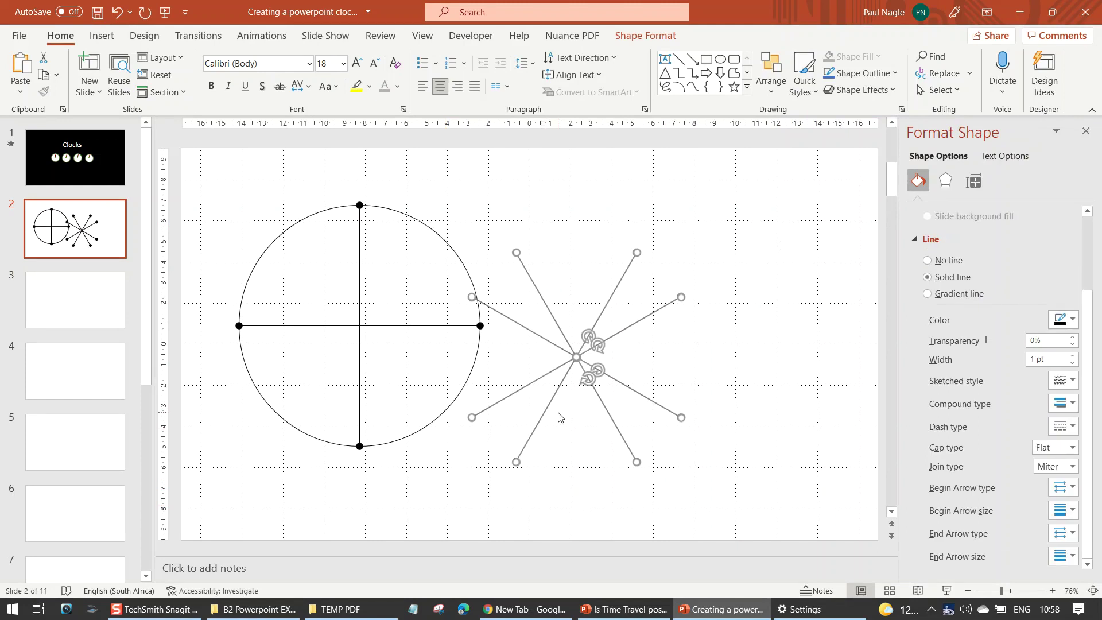
pyautogui.hotkey('ctrl', 'g')
pyautogui.moveTo(525, 450); pyautogui.dragTo(307, 417)
pyautogui.click(595, 396)
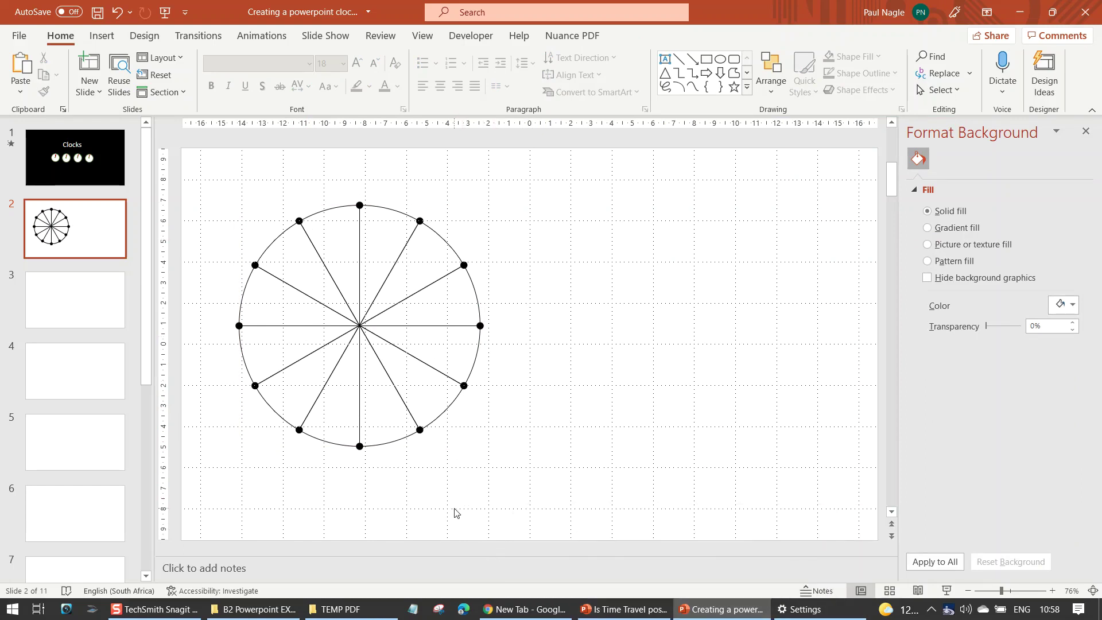
pyautogui.hotkey('ctrl', 'v')
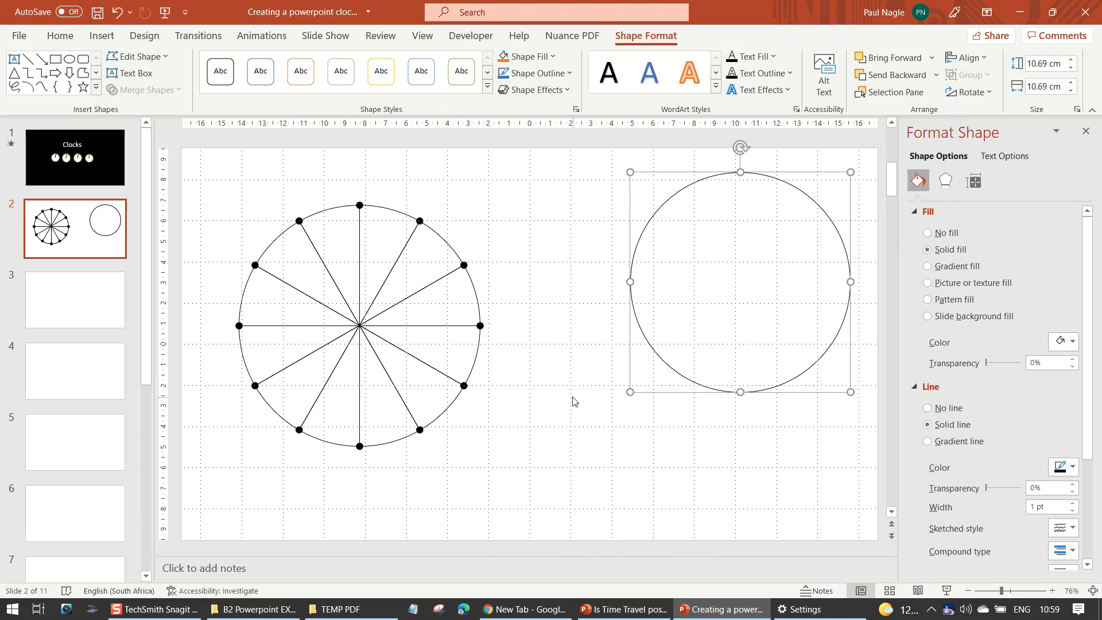
# Draw a thin 6.26 × 0.49 cm rectangle from the dial centre up to 12 o'clock.
pyautogui.click(101, 35)
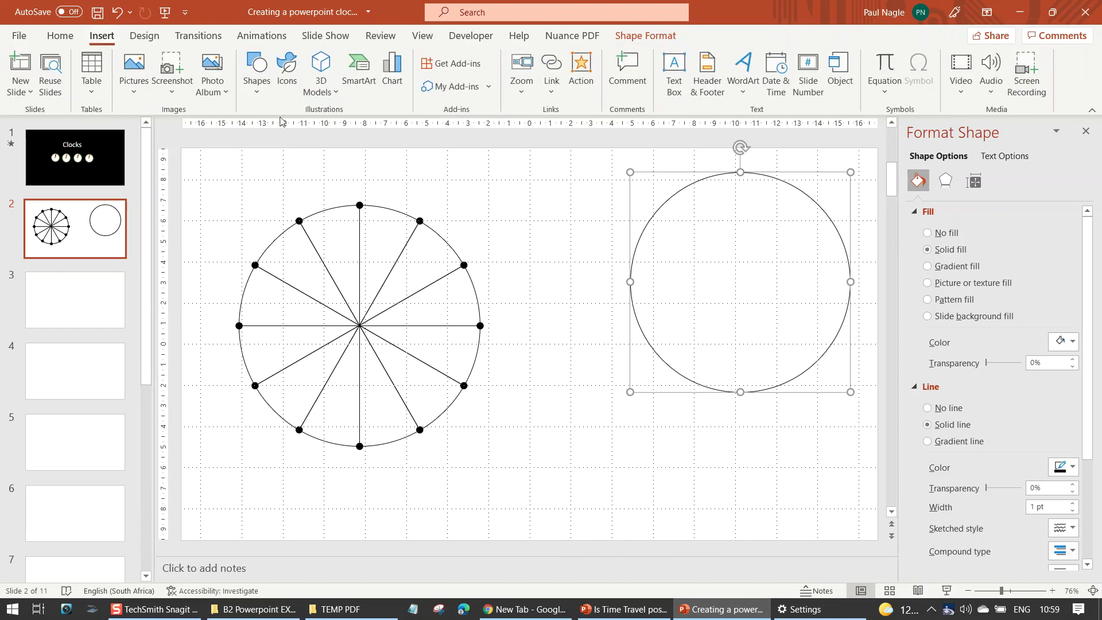
pyautogui.click(257, 74)
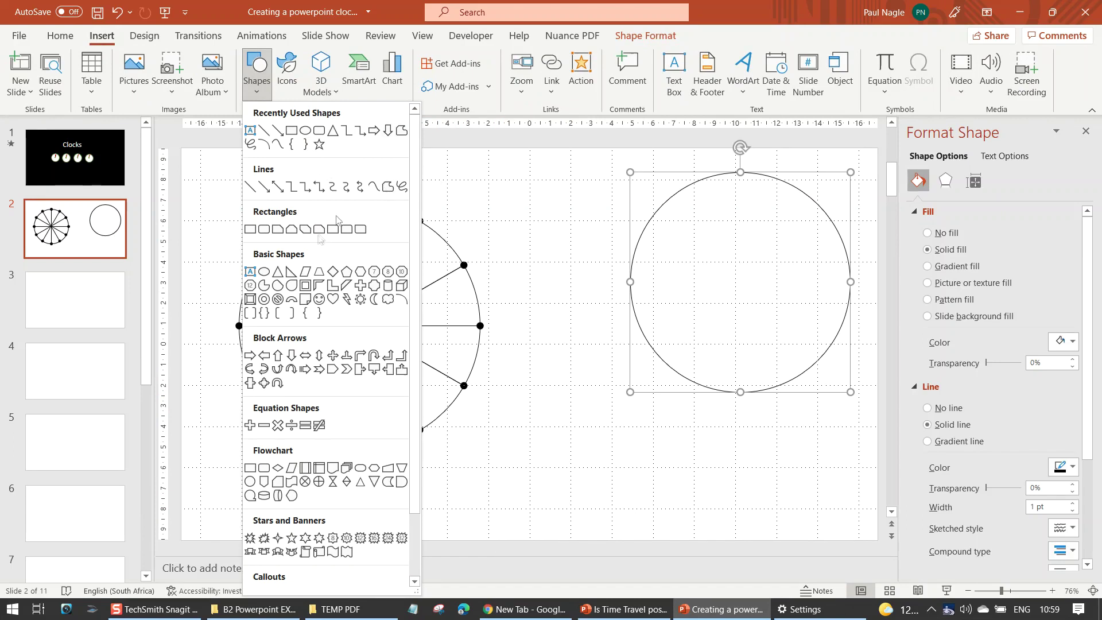
pyautogui.click(250, 229)
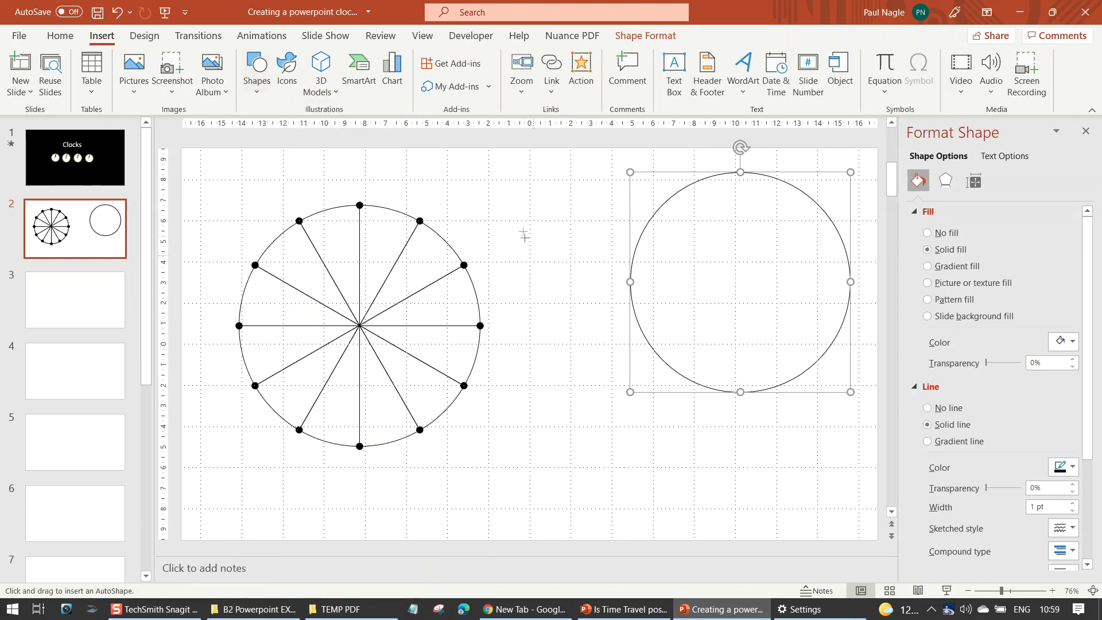
pyautogui.moveTo(519, 221); pyautogui.dragTo(364, 319)
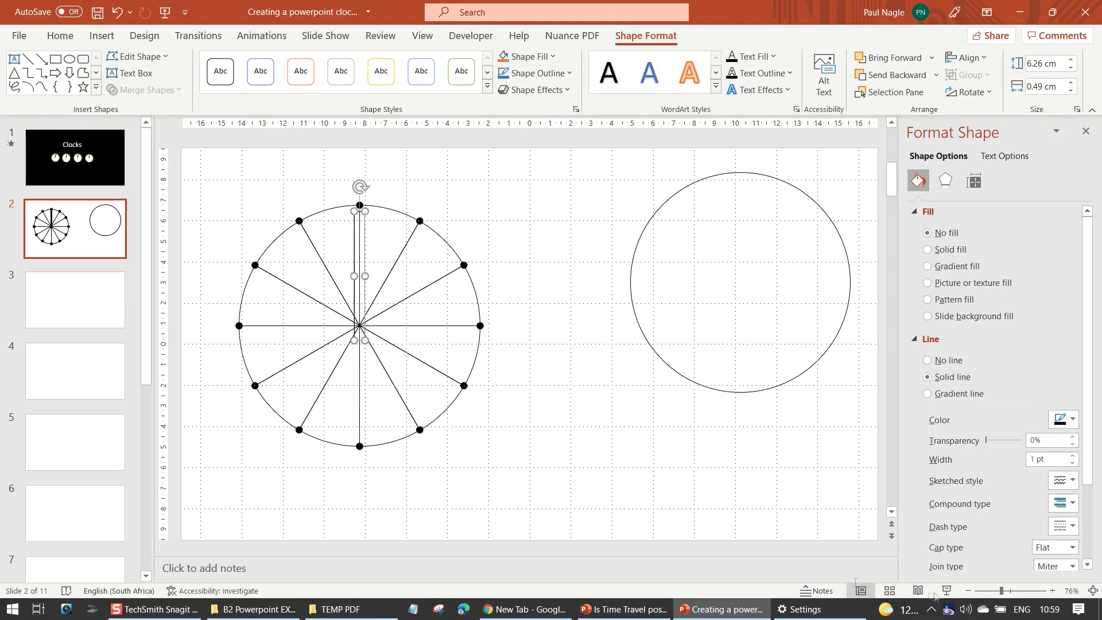
pyautogui.click(1030, 593)
# Shorten the rectangle to 5.55 cm ending at the centre, fill it solid red, and duplicate it.
pyautogui.scroll(-1, 678, 482)
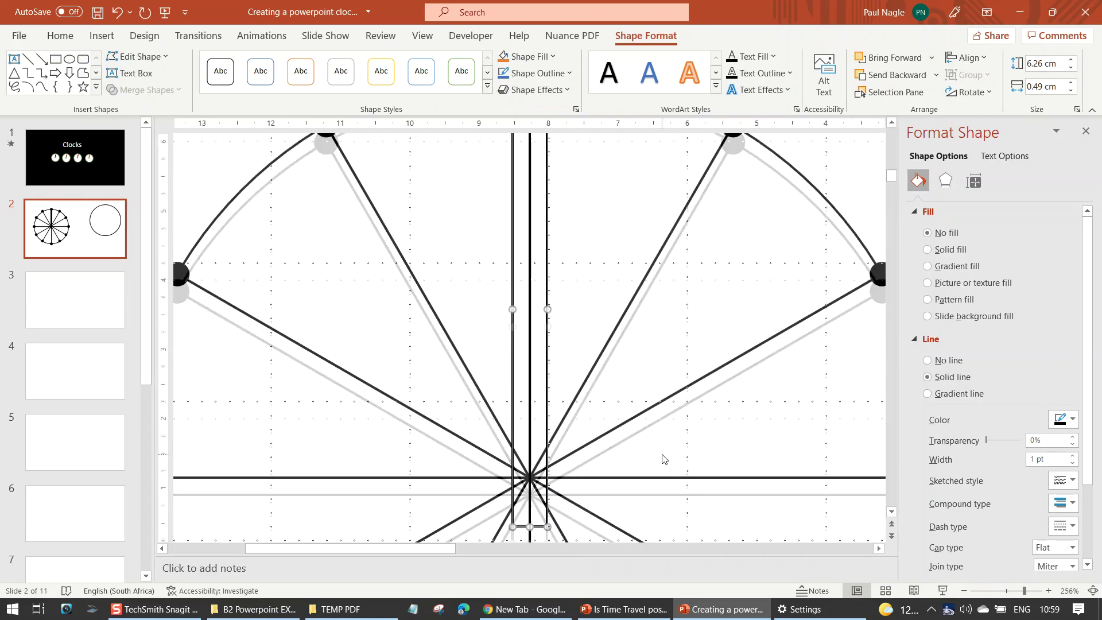
pyautogui.moveTo(530, 509); pyautogui.dragTo(514, 461)
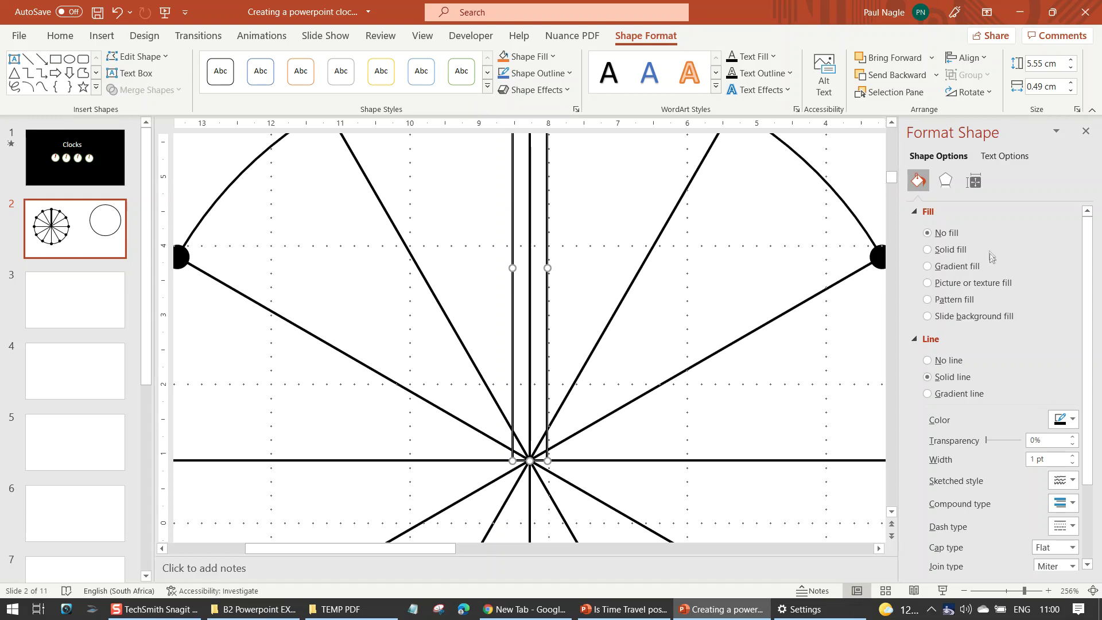
pyautogui.click(928, 249)
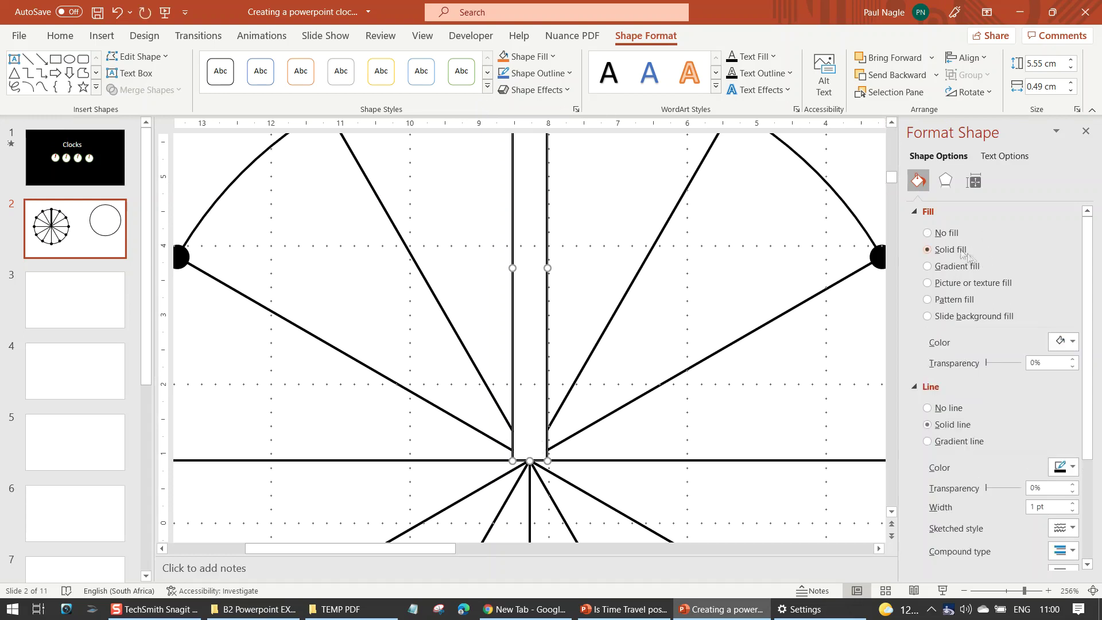
pyautogui.click(1074, 343)
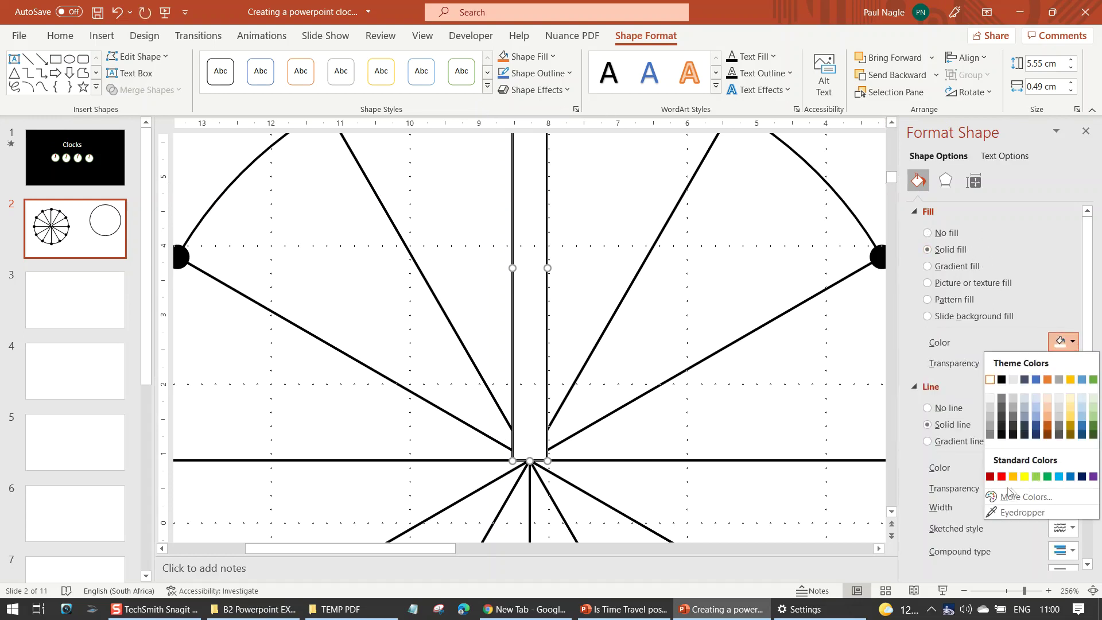
pyautogui.click(1002, 477)
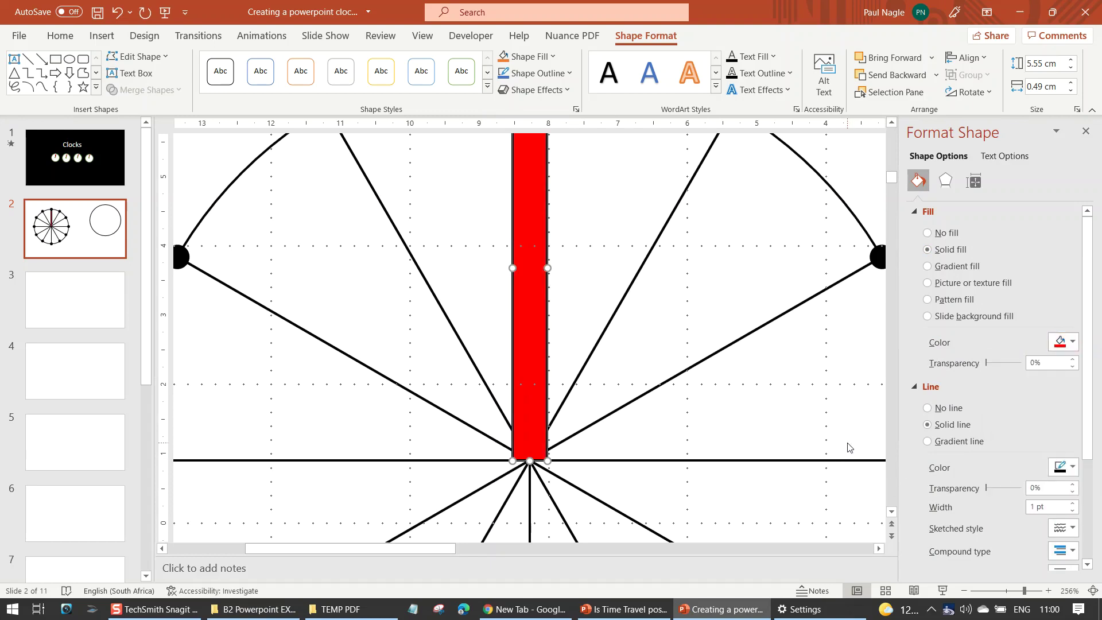
pyautogui.hotkey('ctrl', 'd')
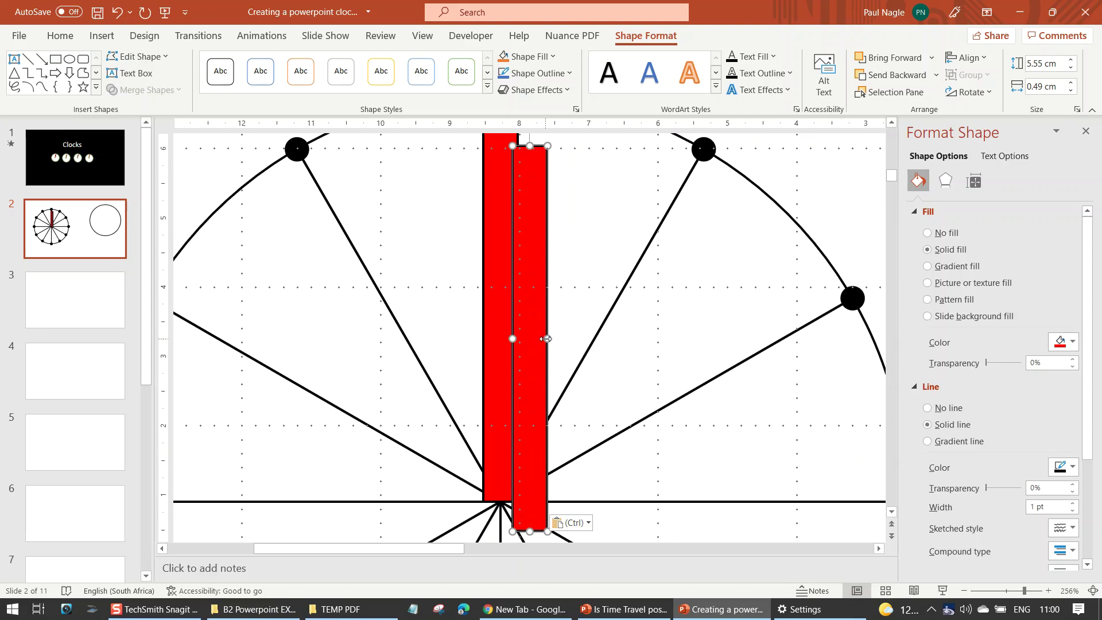
# Shorten the copied bar and narrow the tall red bar, centred on the clock centre.
pyautogui.moveTo(546, 337); pyautogui.dragTo(547, 338)
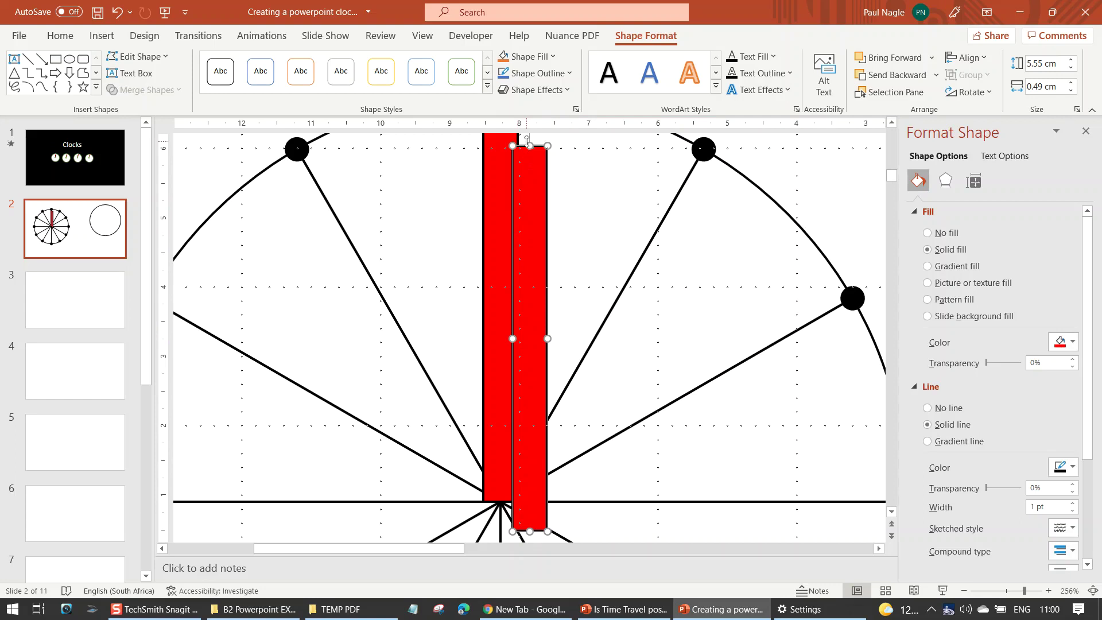
pyautogui.moveTo(530, 147); pyautogui.dragTo(525, 234)
pyautogui.click(497, 239)
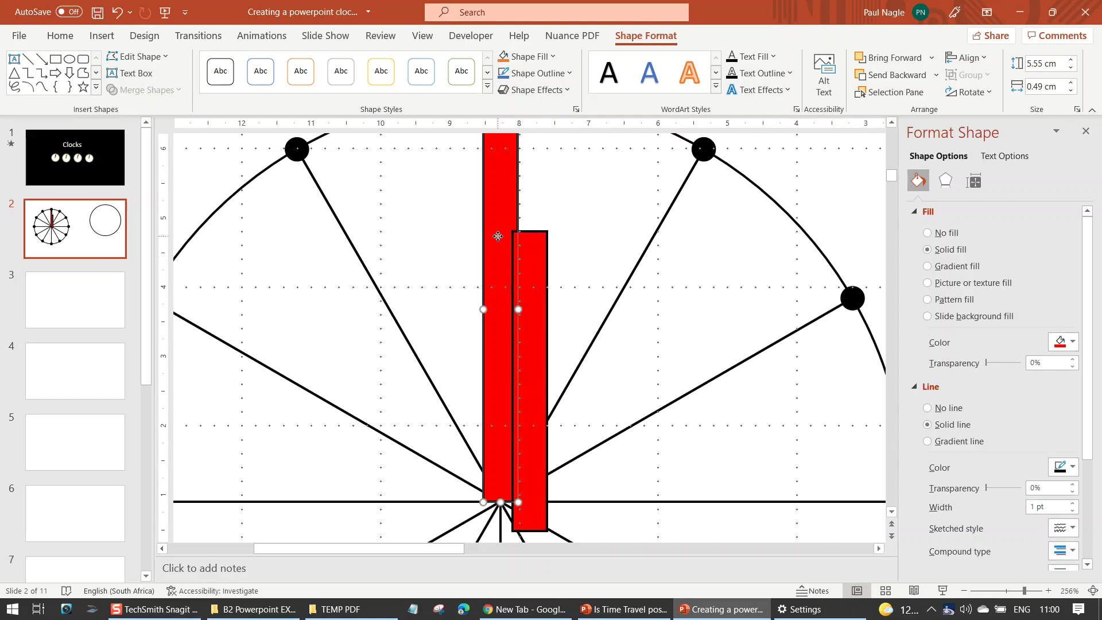
pyautogui.moveTo(484, 310); pyautogui.dragTo(577, 320)
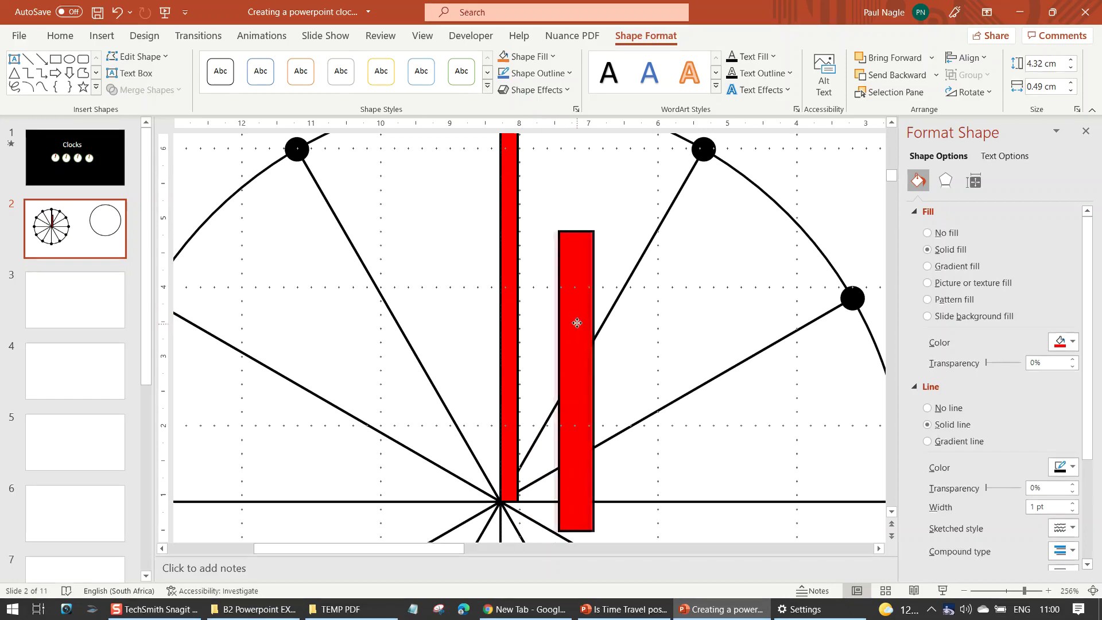
pyautogui.moveTo(504, 323); pyautogui.dragTo(503, 325)
# Place the 4.32 cm short bar over the red hand and fill it black.
pyautogui.moveTo(569, 361); pyautogui.dragTo(495, 339)
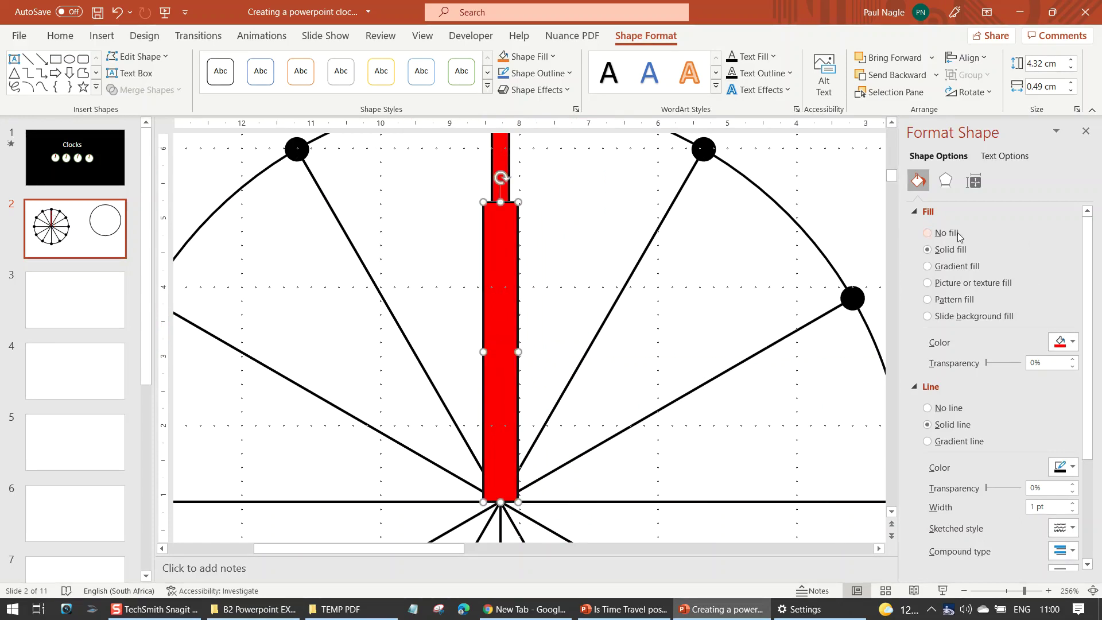
pyautogui.click(1071, 343)
pyautogui.click(1002, 380)
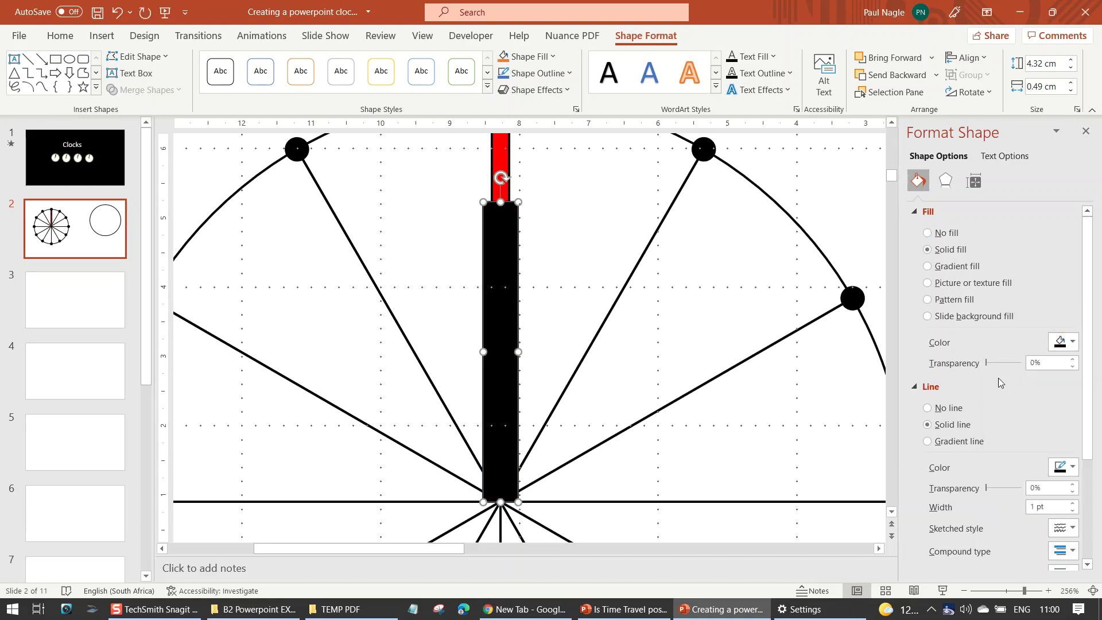
pyautogui.click(1008, 596)
pyautogui.click(732, 475)
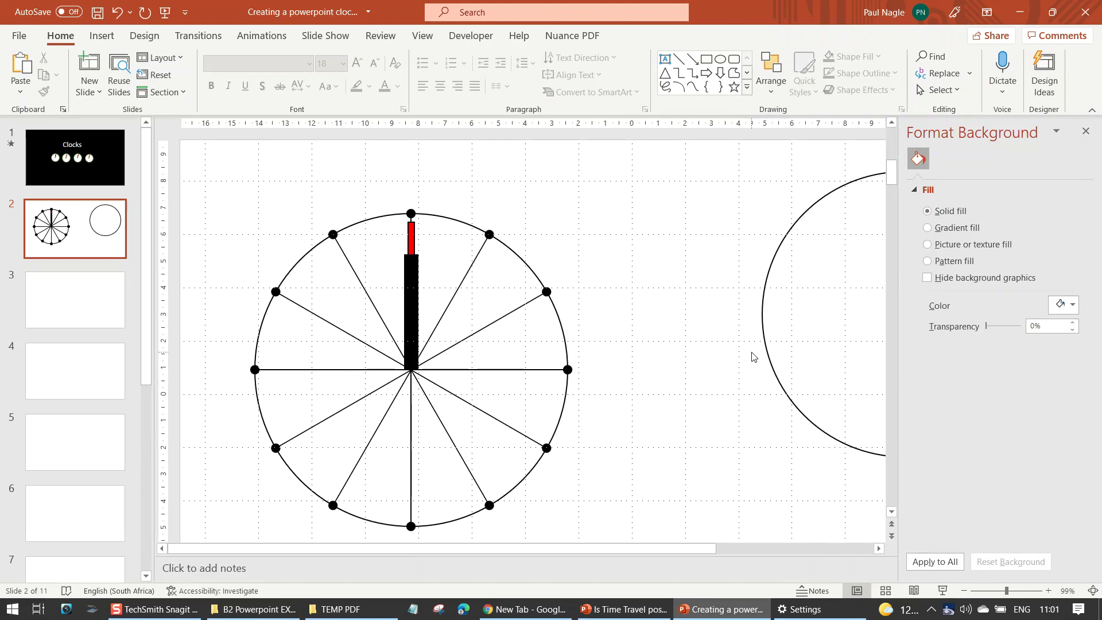
# Give the black clock hand the Spin emphasis animation.
pyautogui.click(413, 313)
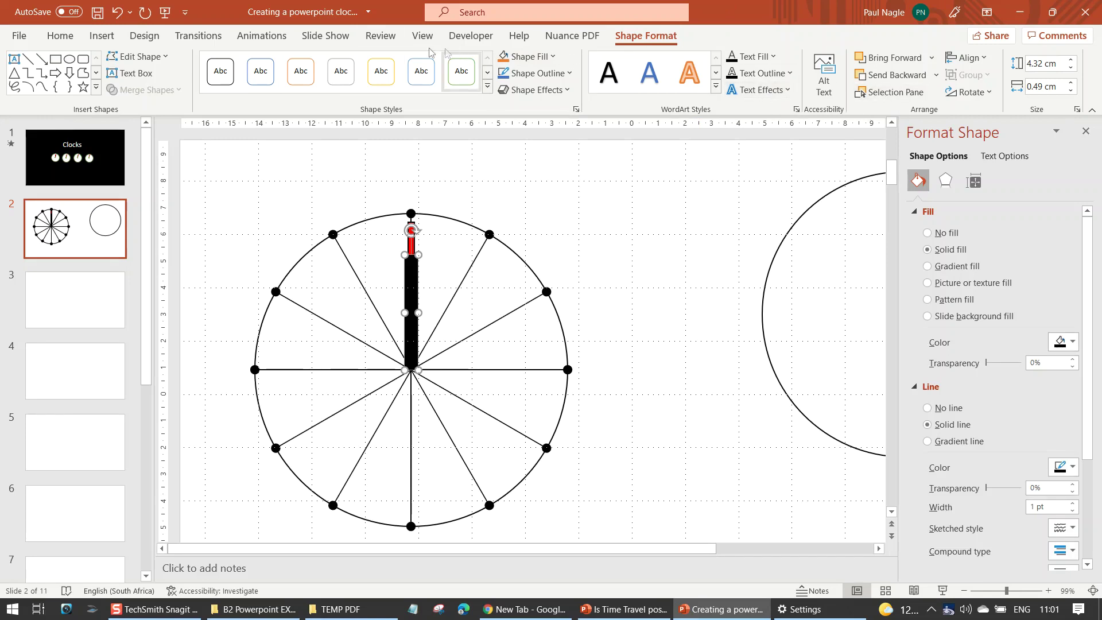
pyautogui.click(262, 36)
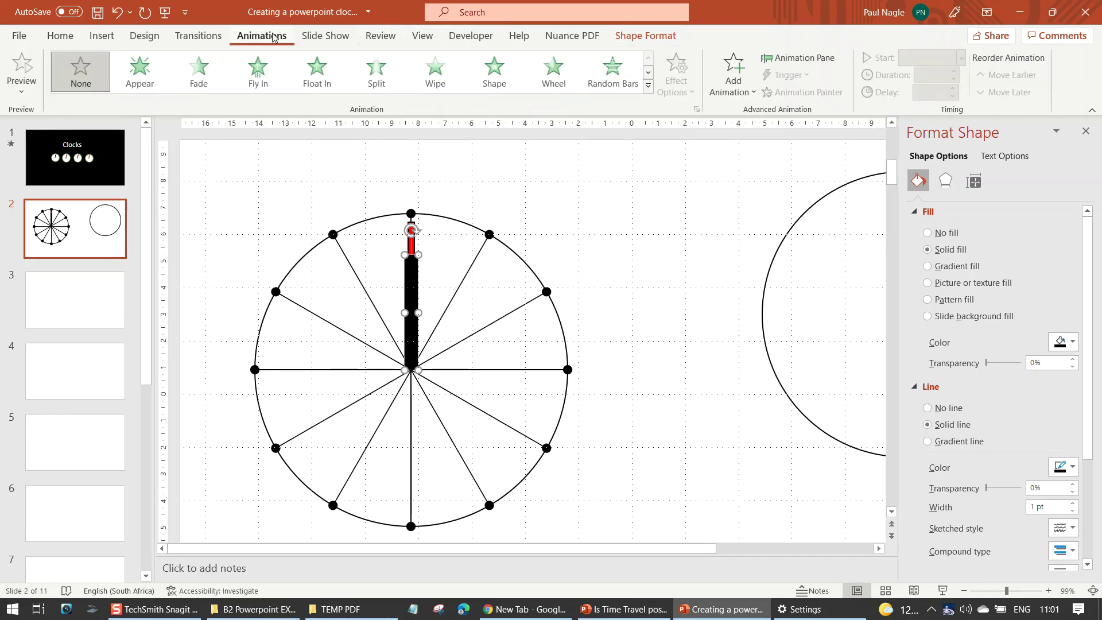
pyautogui.click(739, 90)
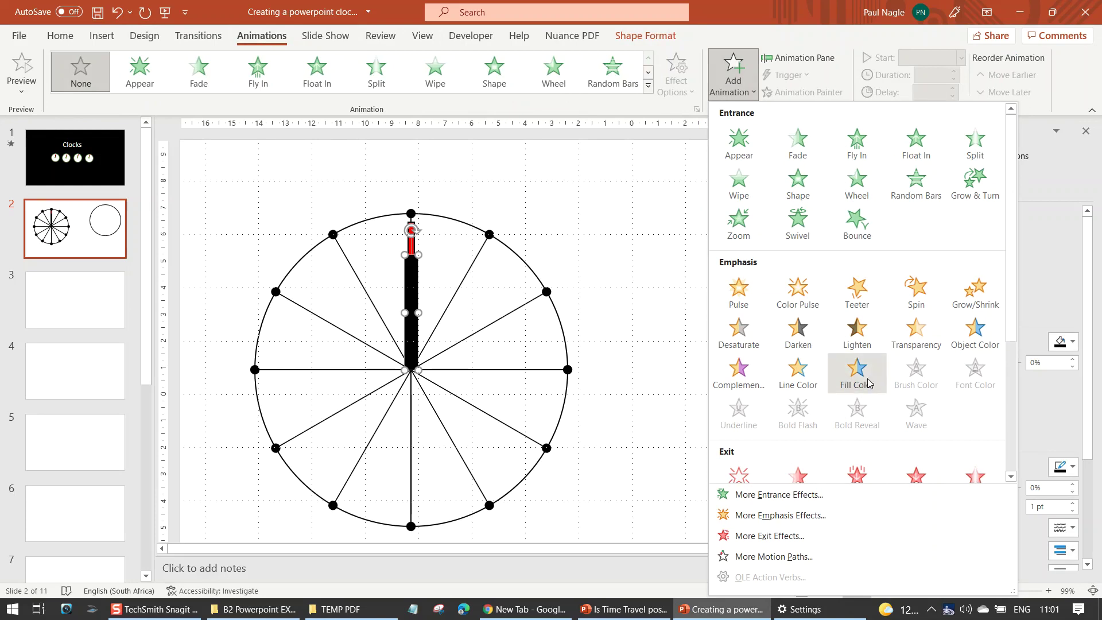
pyautogui.scroll(-3, 868, 384)
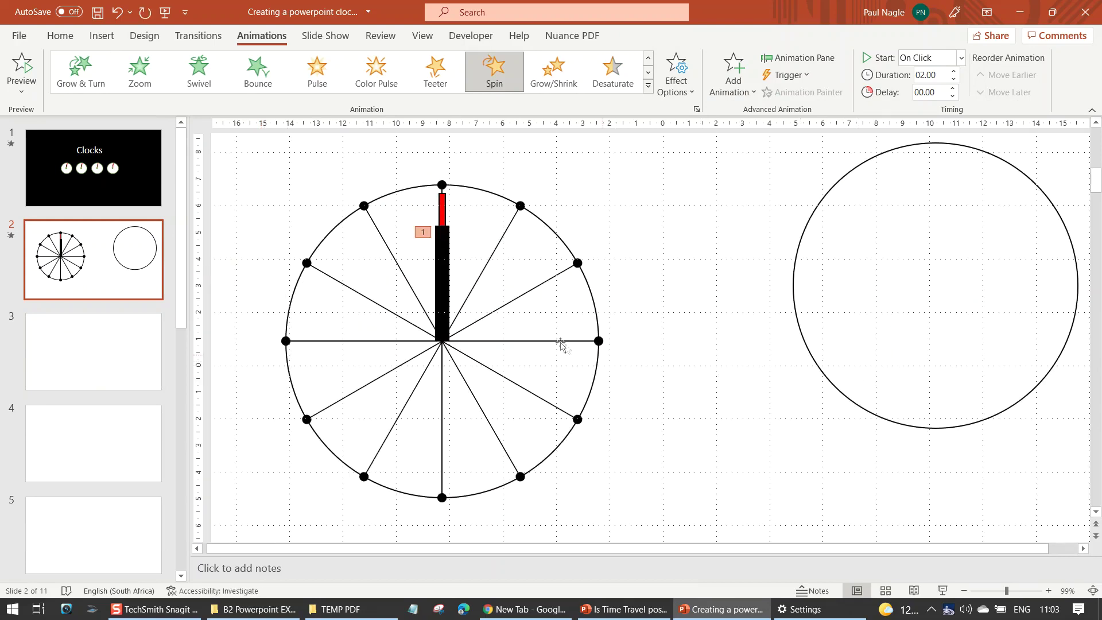
pyautogui.click(489, 82)
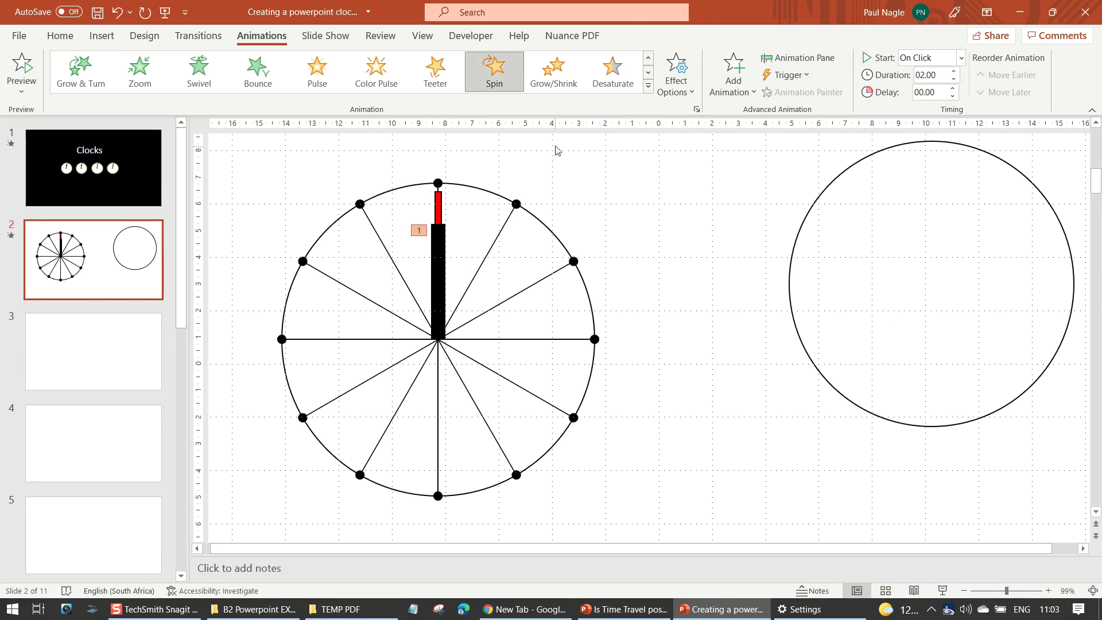
# Delete the spare empty circle from slide 2.
pyautogui.click(795, 325)
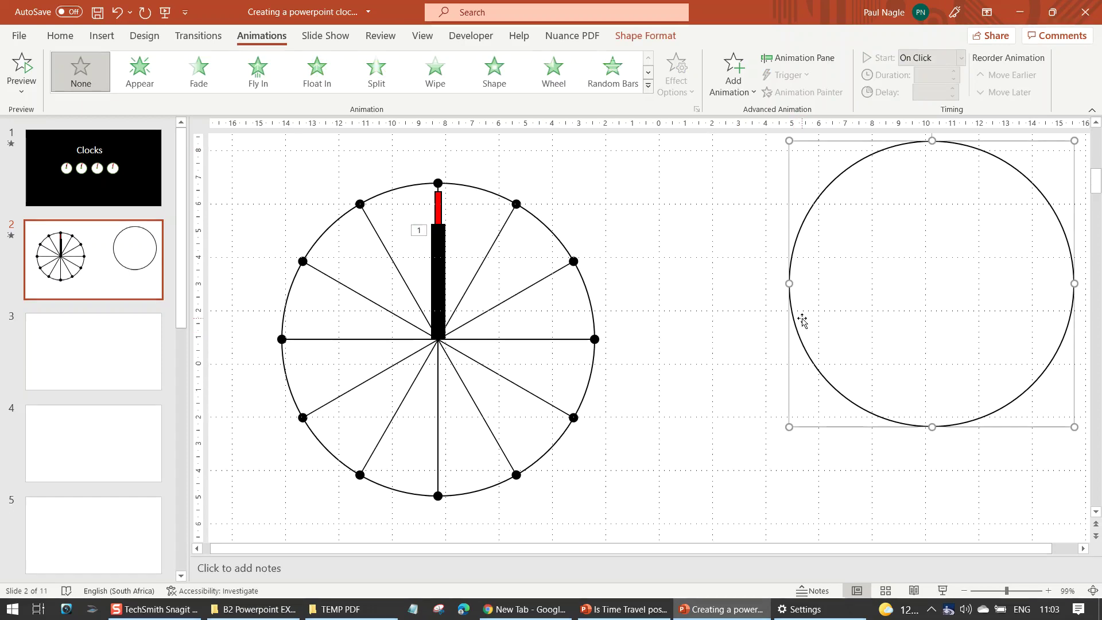
pyautogui.press('Delete')
pyautogui.scroll(-3, 711, 452)
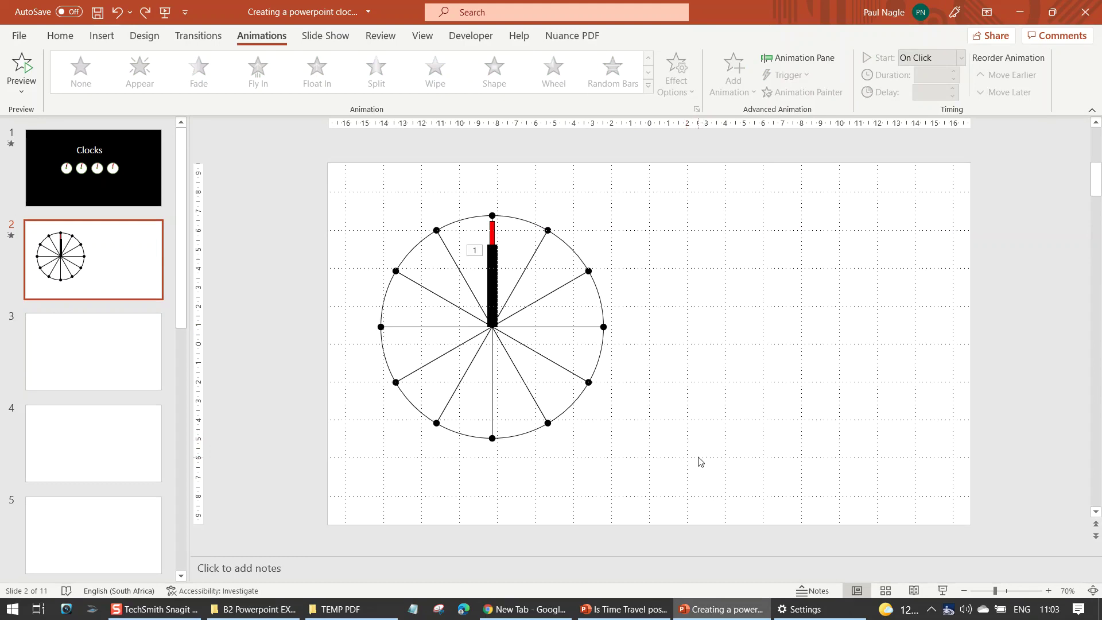
# Select all of the clock's shapes, undoing an accidental distorted resize along the way.
pyautogui.moveTo(699, 461); pyautogui.dragTo(305, 156)
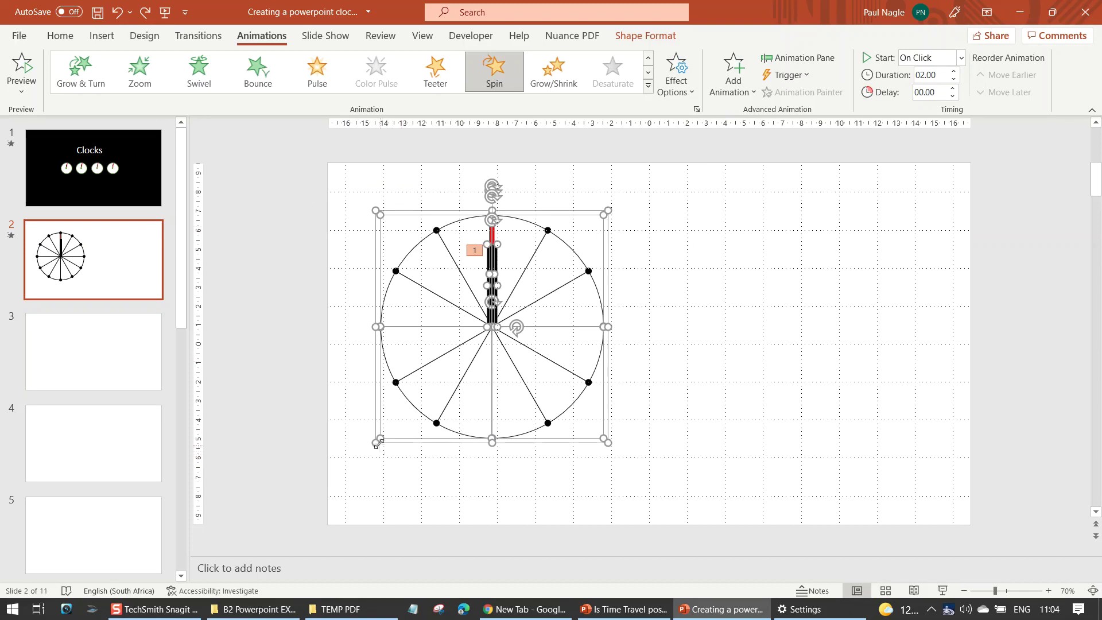
pyautogui.moveTo(375, 442); pyautogui.dragTo(444, 377)
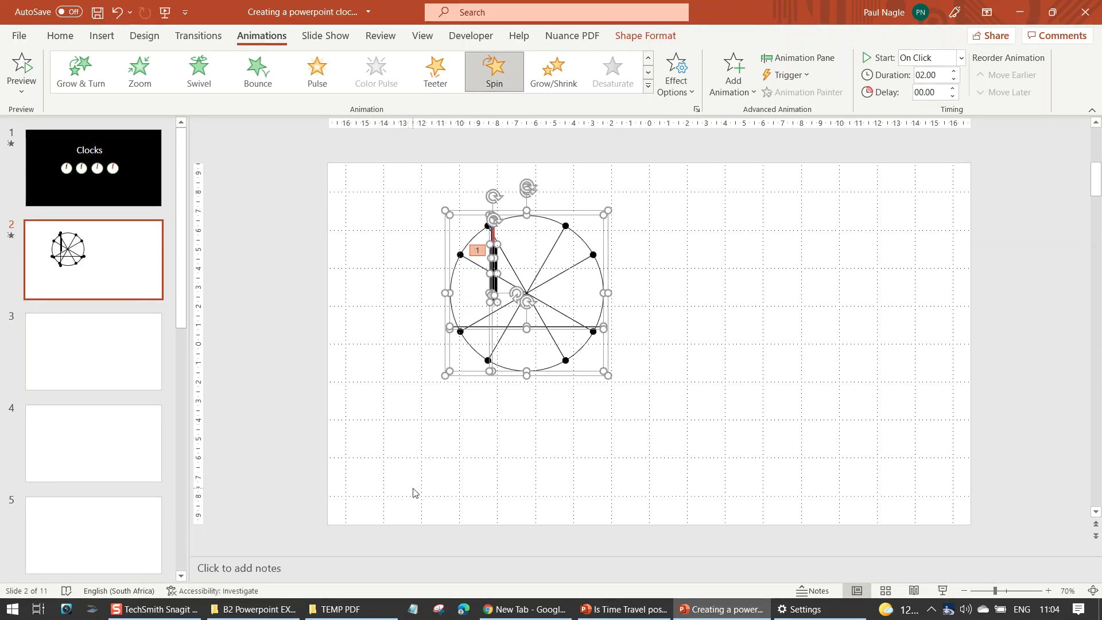
pyautogui.hotkey('ctrl', 'z')
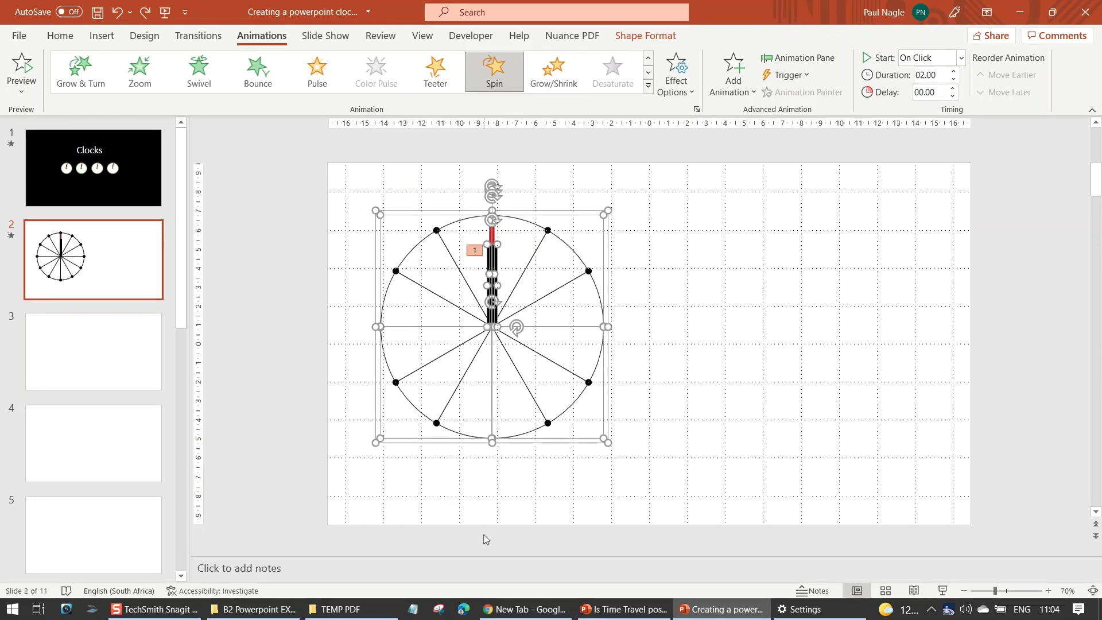
pyautogui.click(491, 483)
pyautogui.moveTo(350, 187); pyautogui.dragTo(734, 522)
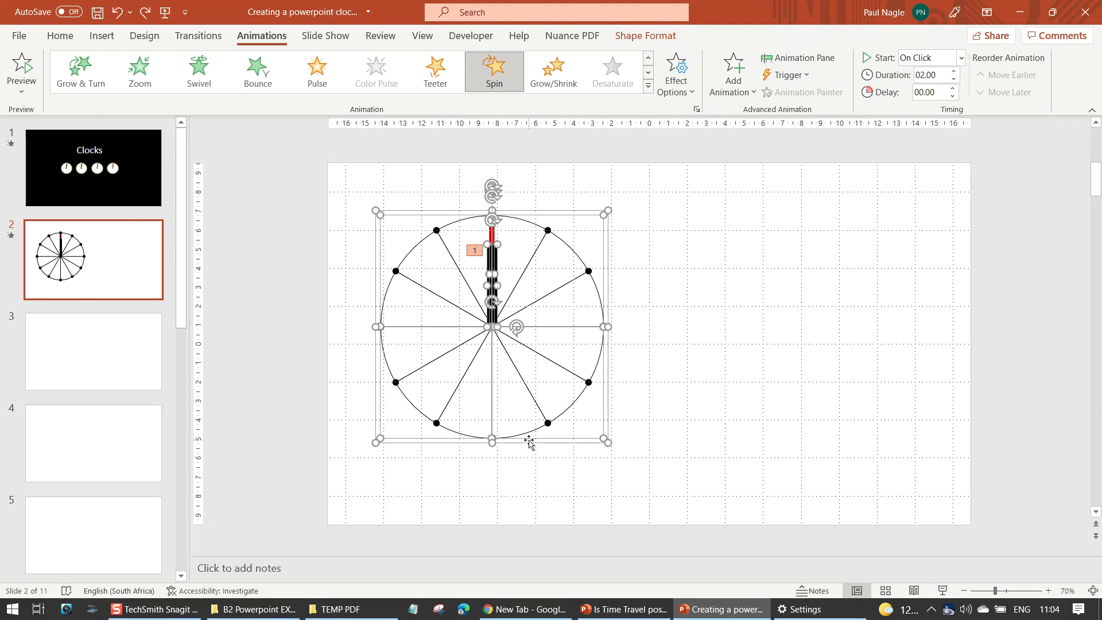
# Group the clock's dial and hand into one object and scale it down evenly toward the upper left.
pyautogui.hotkey('ctrl', 'g')
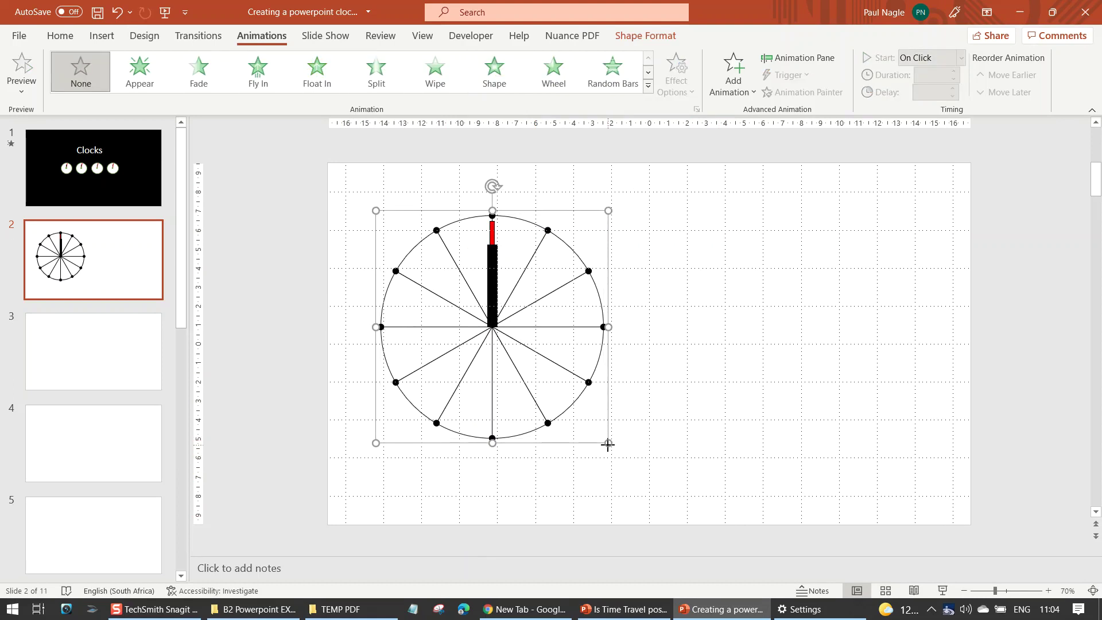
pyautogui.moveTo(608, 444); pyautogui.dragTo(541, 364)
pyautogui.hotkey('ctrl', 'z')
pyautogui.moveTo(609, 443); pyautogui.dragTo(506, 354)
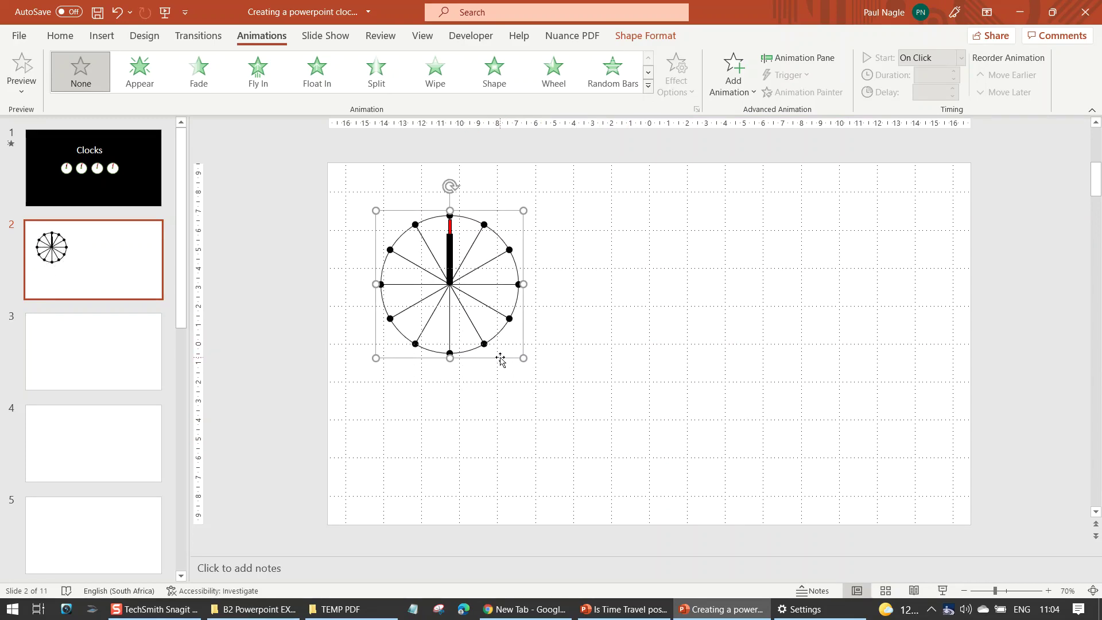
# Copy and paste the clock twice, placing each copy further right so three clocks sit in a row.
pyautogui.rightClick(500, 360)
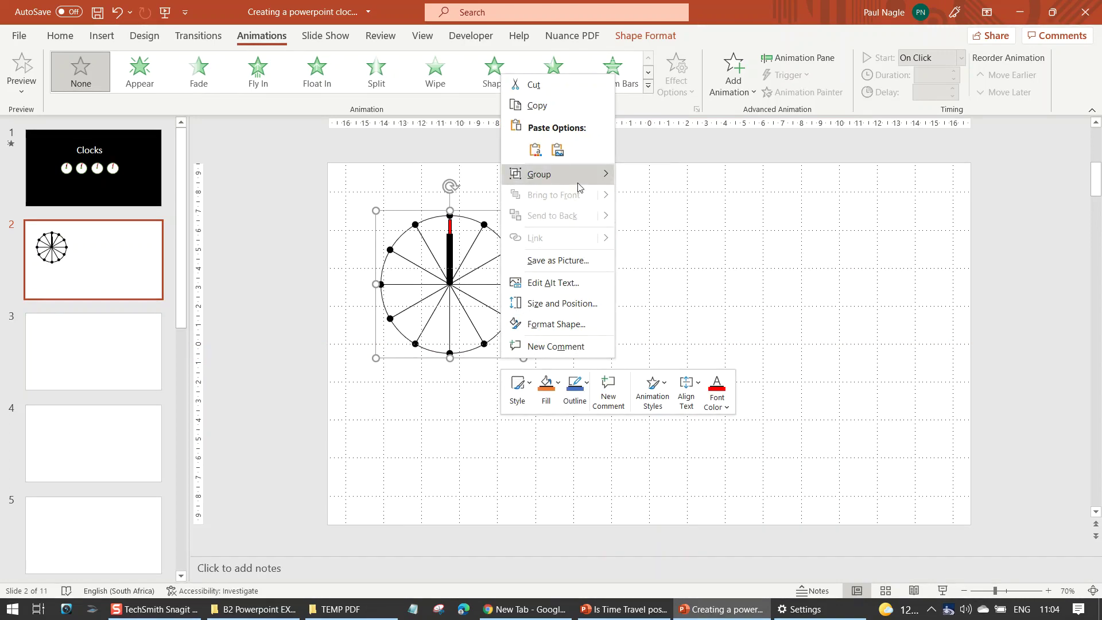
pyautogui.click(522, 421)
pyautogui.moveTo(573, 385); pyautogui.dragTo(317, 160)
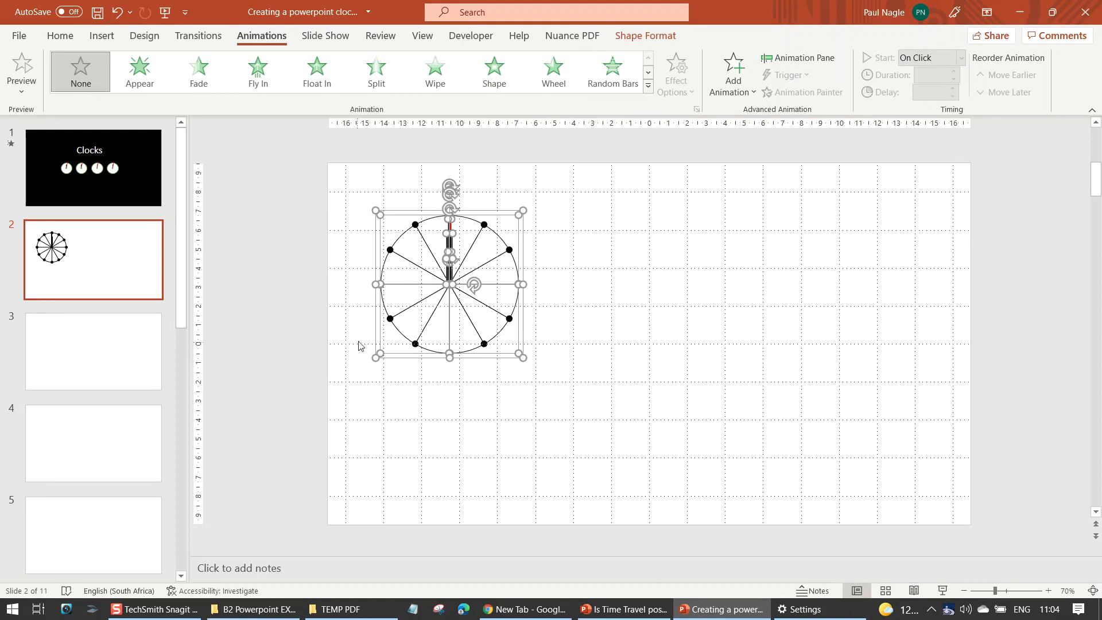
pyautogui.hotkey('ctrl', 'c')
pyautogui.hotkey('ctrl', 'v')
pyautogui.moveTo(423, 369); pyautogui.dragTo(588, 356)
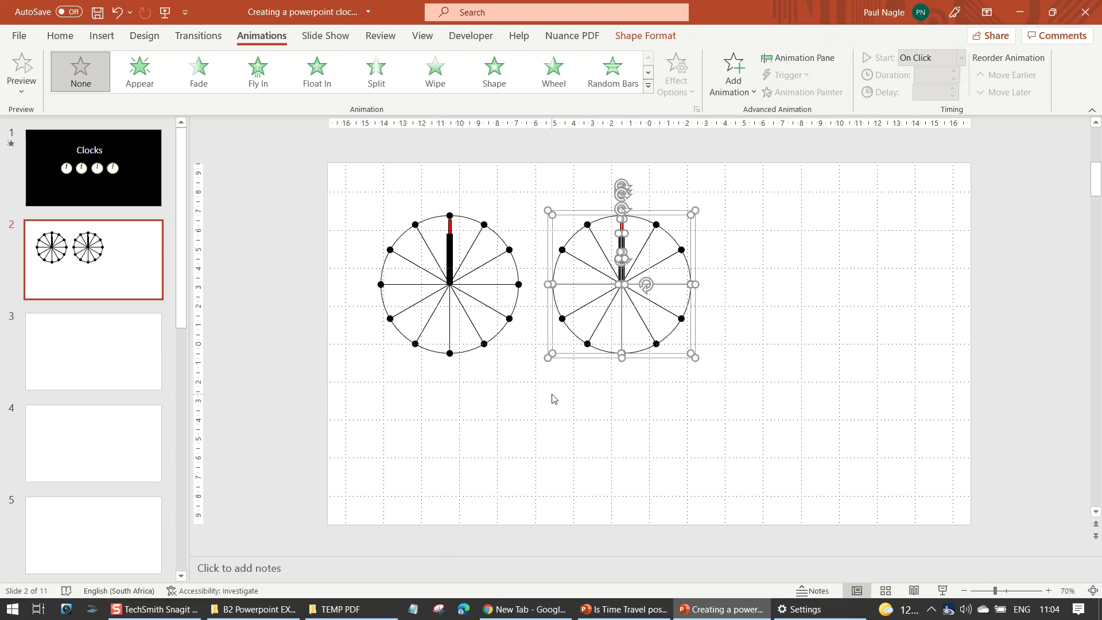
pyautogui.hotkey('ctrl', 'c')
pyautogui.hotkey('ctrl', 'v')
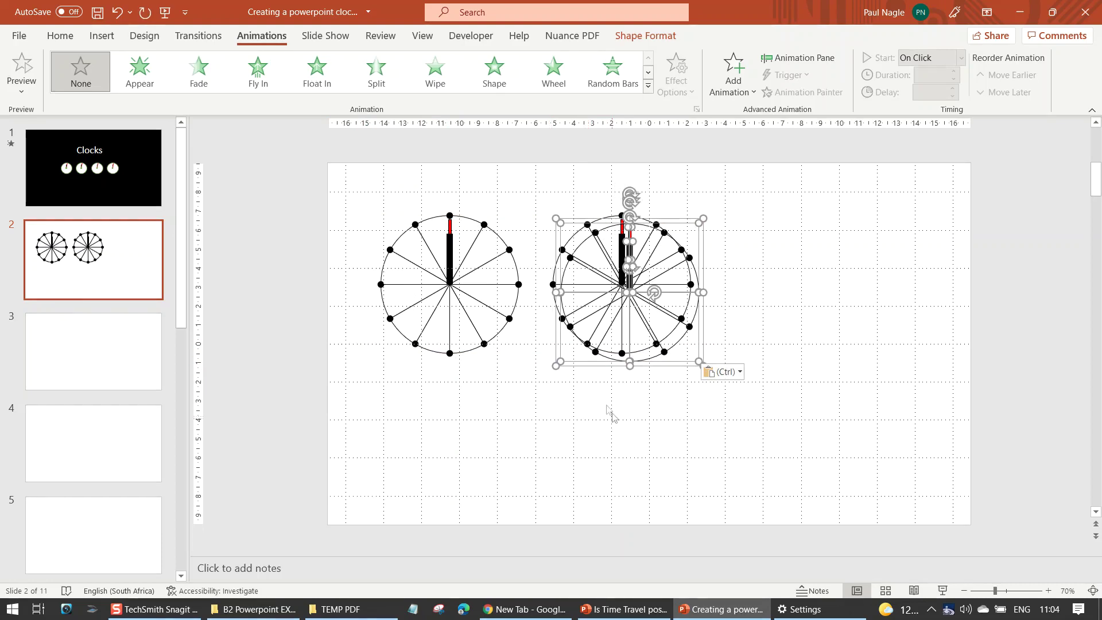
pyautogui.moveTo(581, 369); pyautogui.dragTo(756, 359)
# Delete the middle clock's spokes, hour dots, and its vertical and horizontal lines.
pyautogui.click(581, 444)
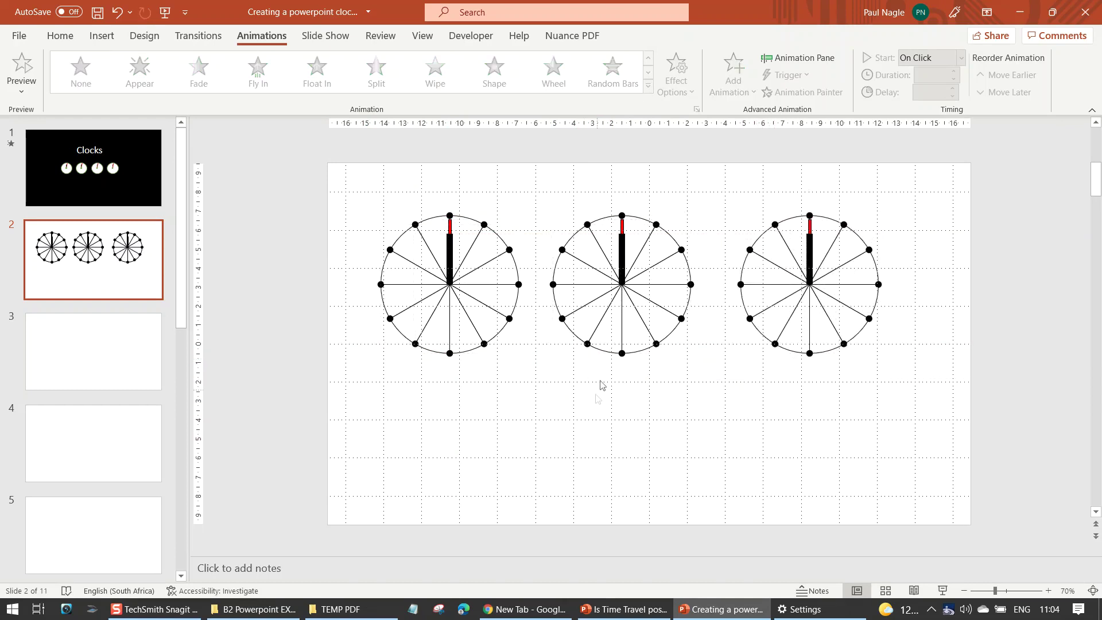
pyautogui.click(585, 308)
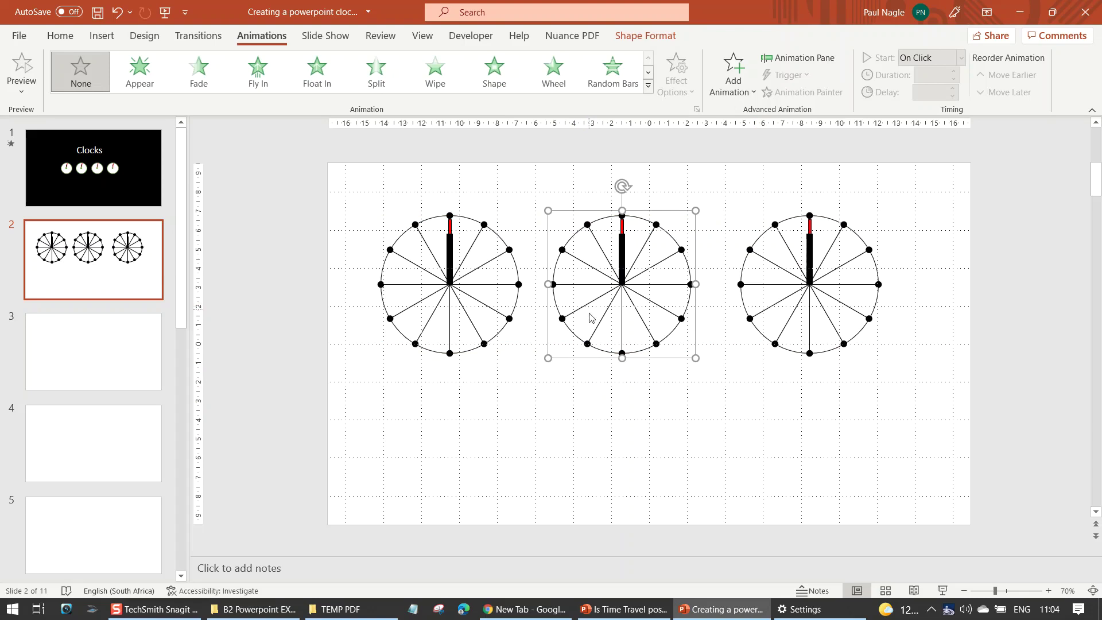
pyautogui.press('Delete')
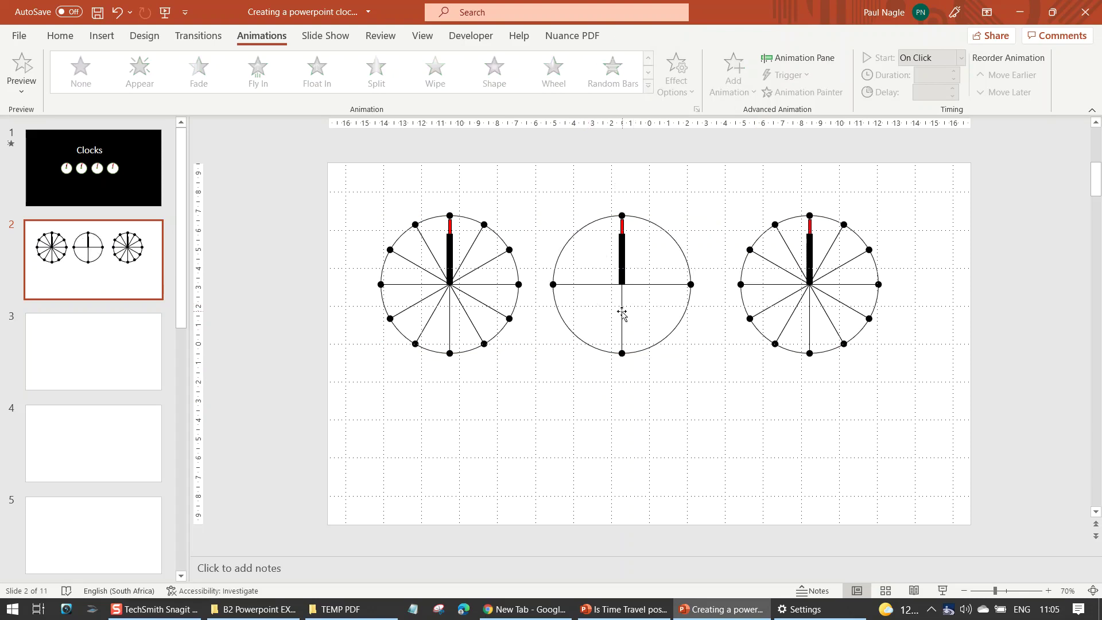
pyautogui.click(622, 312)
pyautogui.press('Delete')
pyautogui.click(598, 286)
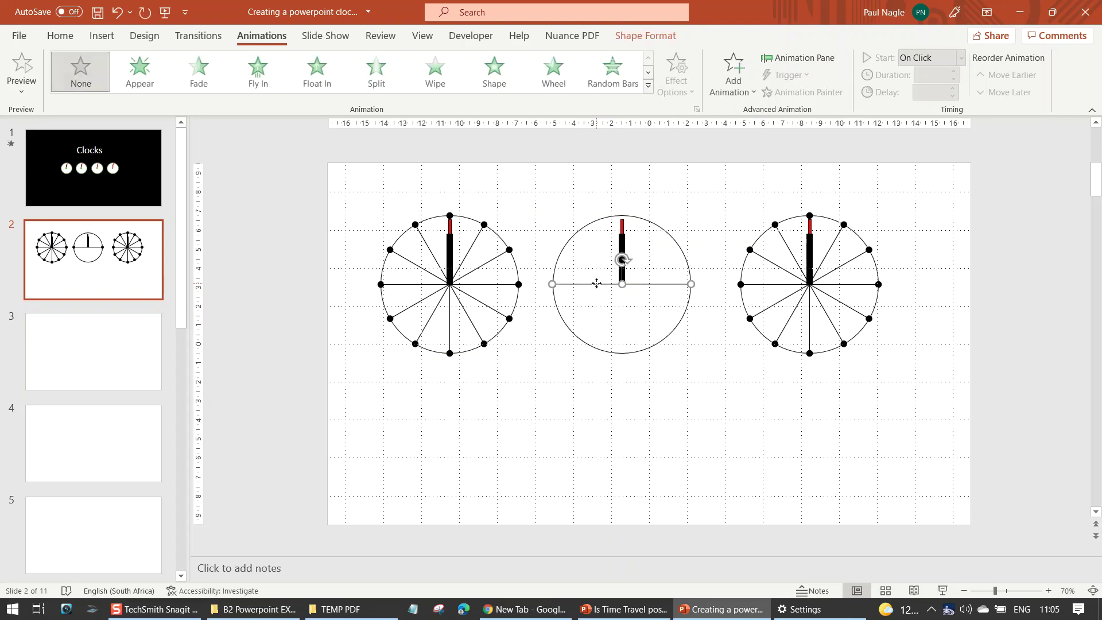
pyautogui.press('Delete')
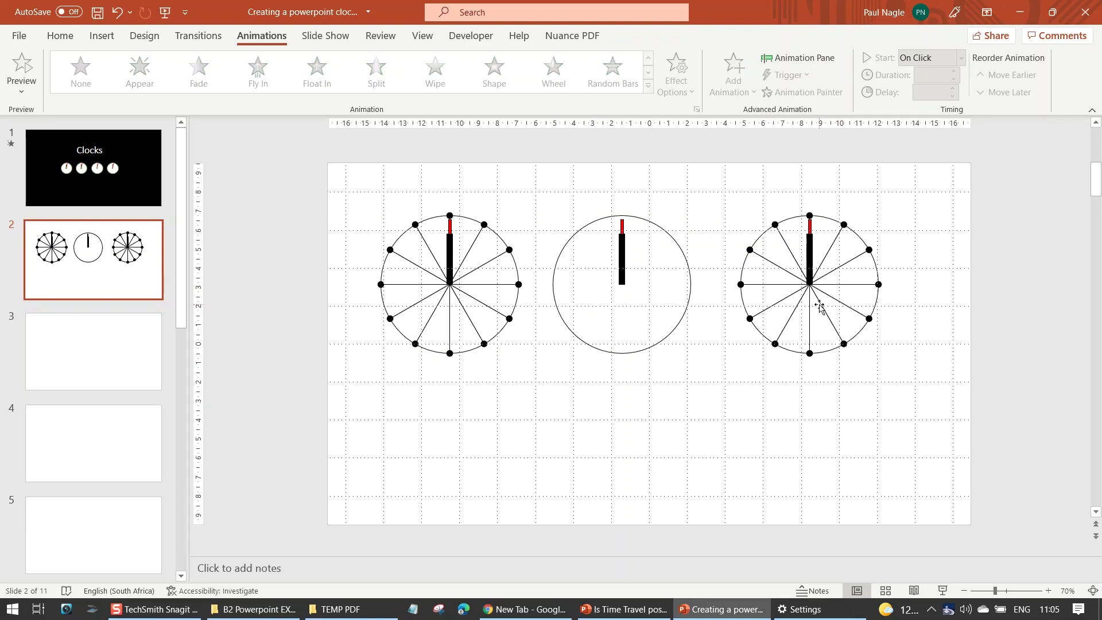
# Delete the right clock's spokes and the middle clock's black hand, then select the middle clock's circle and red hand.
pyautogui.click(821, 307)
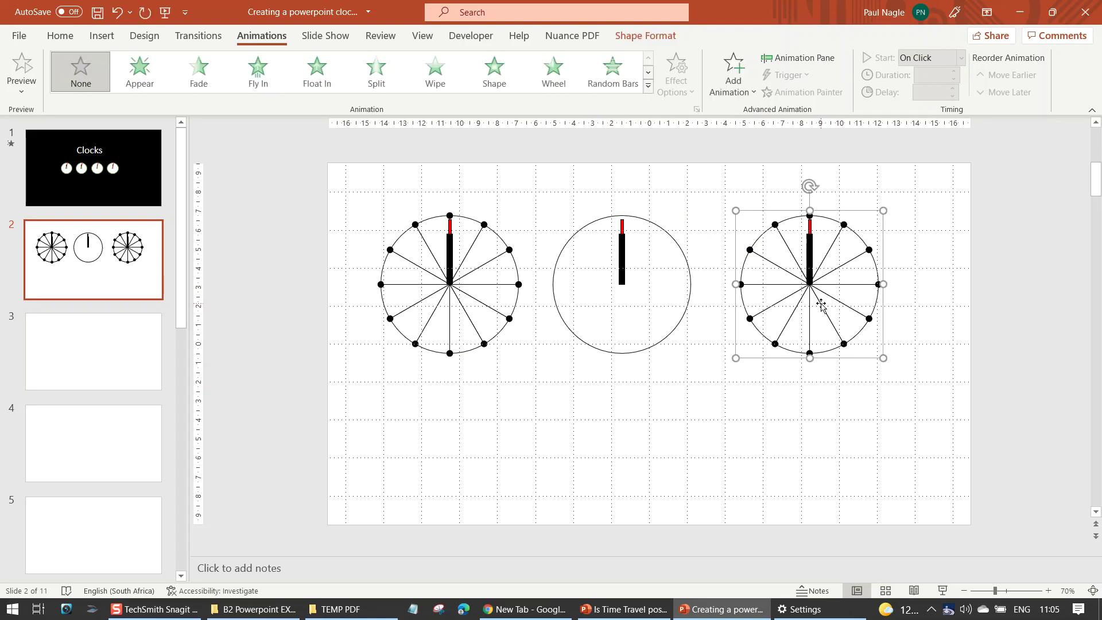
pyautogui.press('Delete')
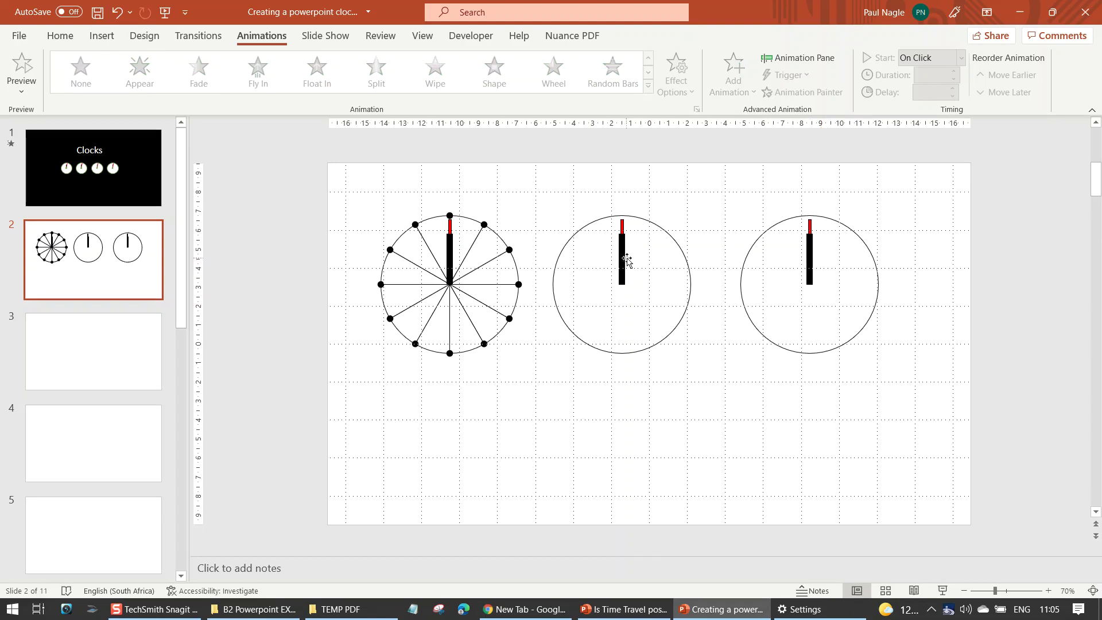
pyautogui.click(623, 264)
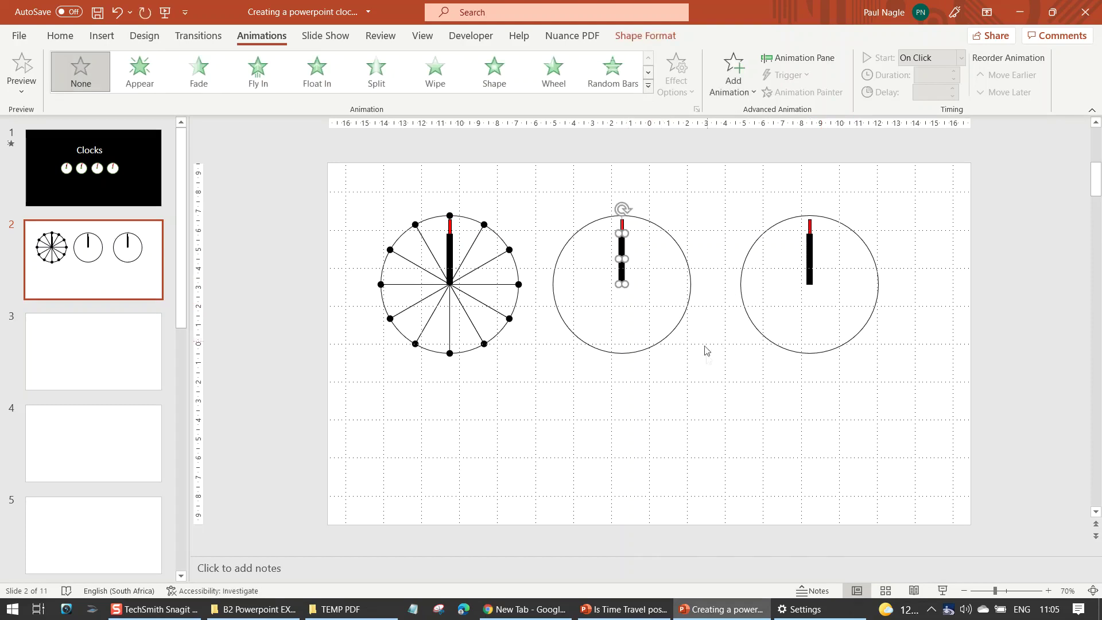
pyautogui.press('Delete')
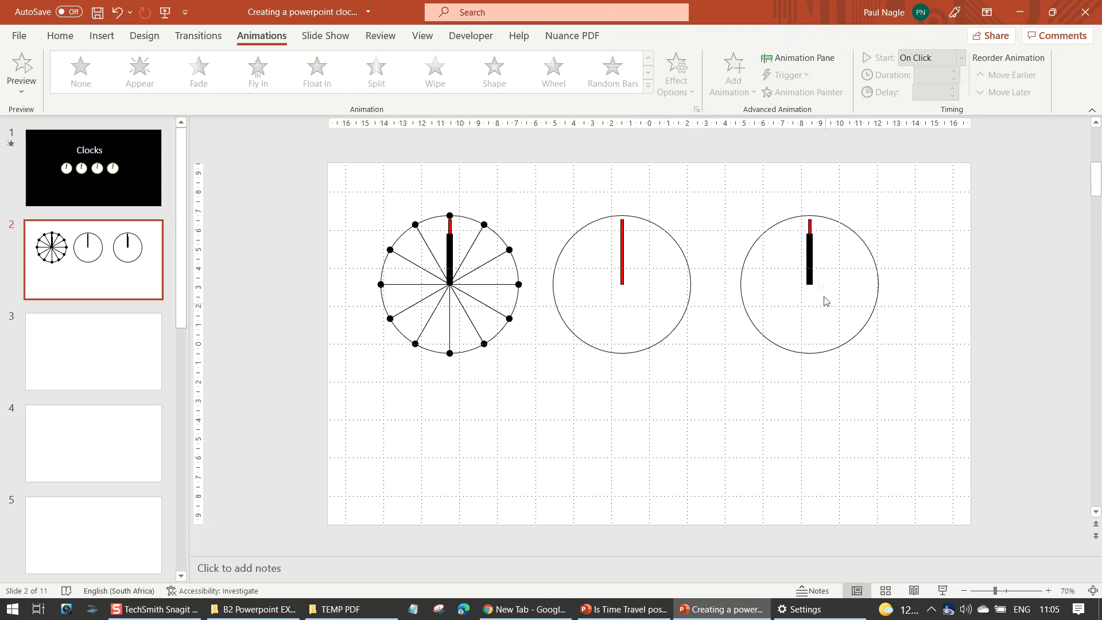
pyautogui.click(810, 226)
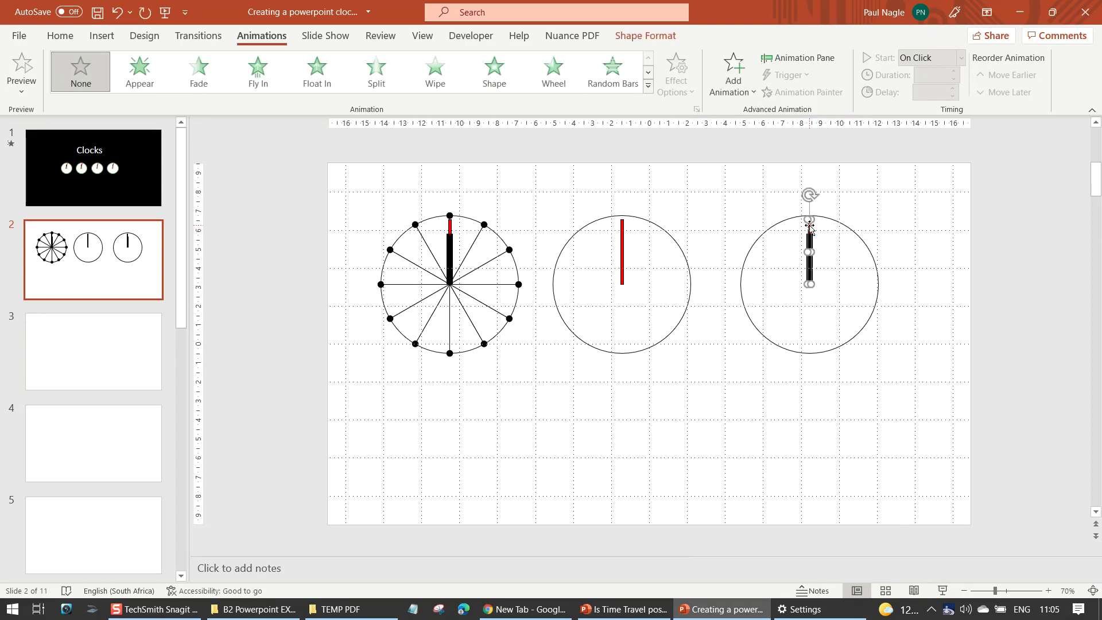
pyautogui.click(716, 362)
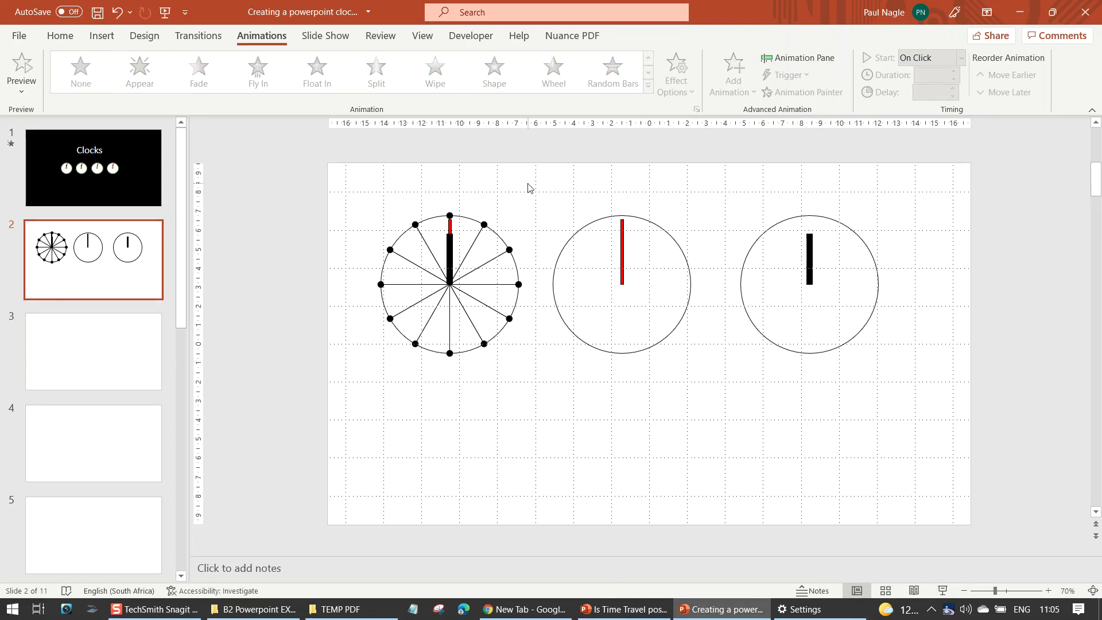
pyautogui.moveTo(529, 188); pyautogui.dragTo(738, 422)
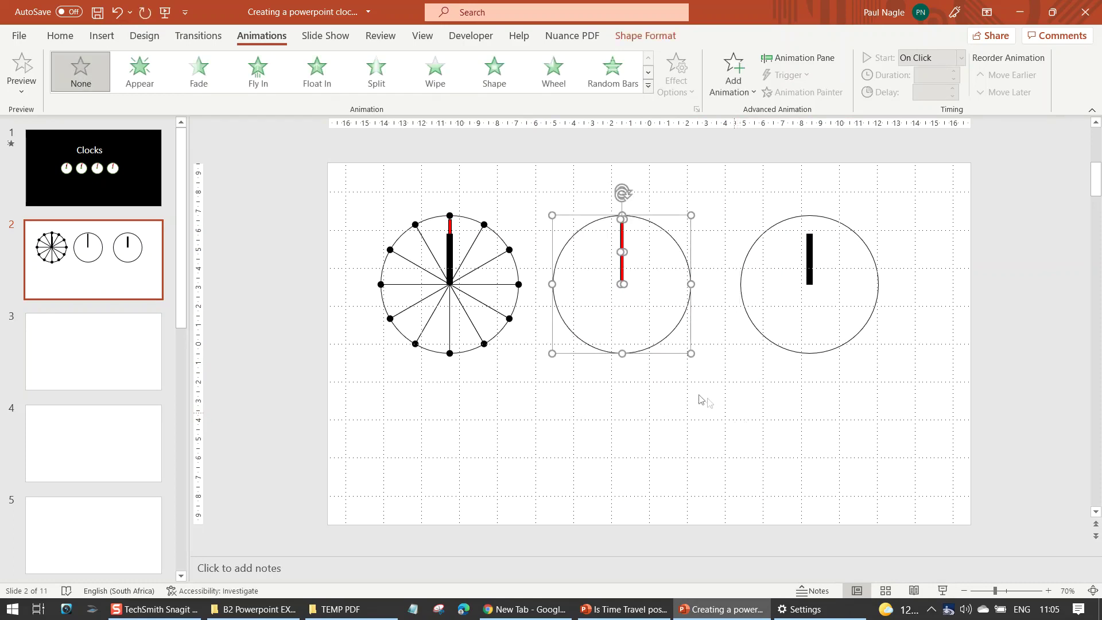
# Group the middle clock's circle with its red hand, and the right clock's circle with its hand.
pyautogui.rightClick(586, 352)
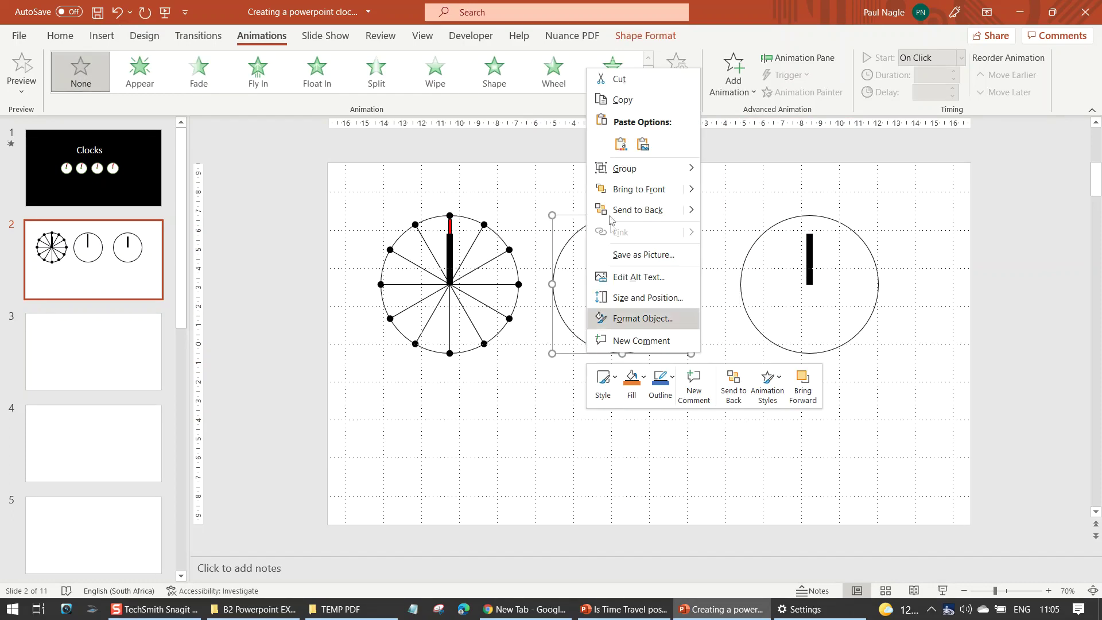
pyautogui.moveTo(599, 164)
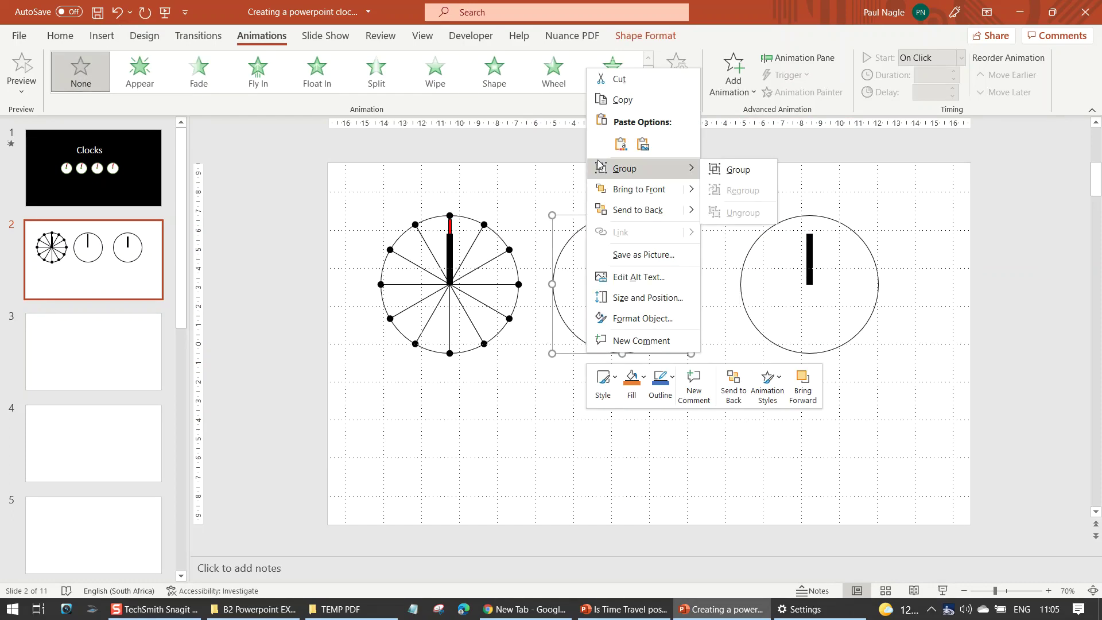
pyautogui.click(738, 170)
pyautogui.moveTo(902, 405); pyautogui.dragTo(937, 430)
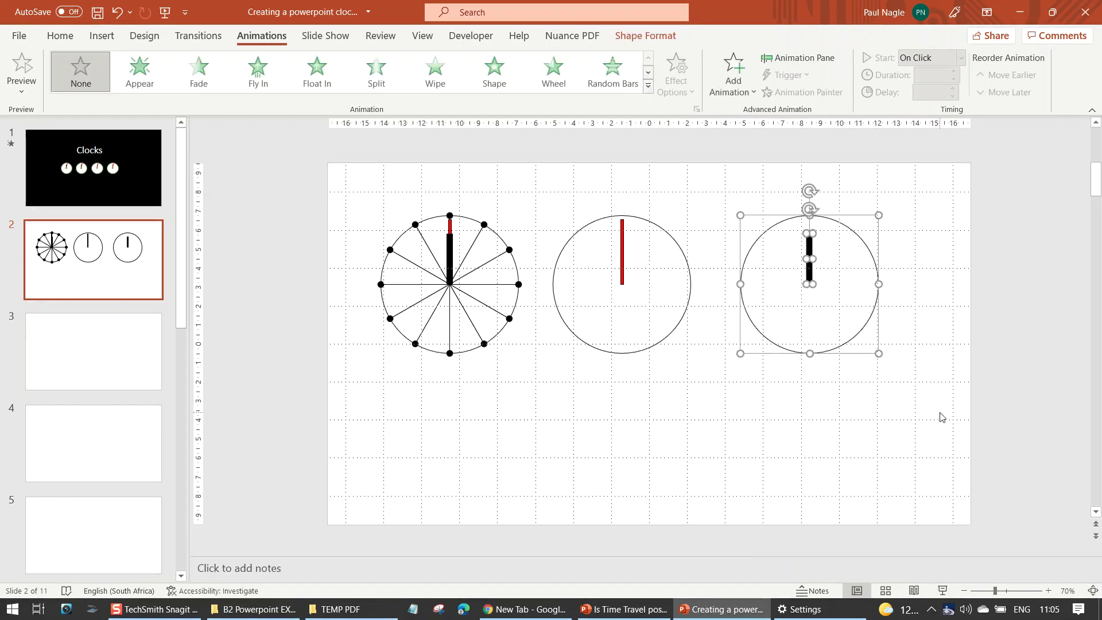
pyautogui.hotkey('ctrl', 'g')
pyautogui.click(725, 458)
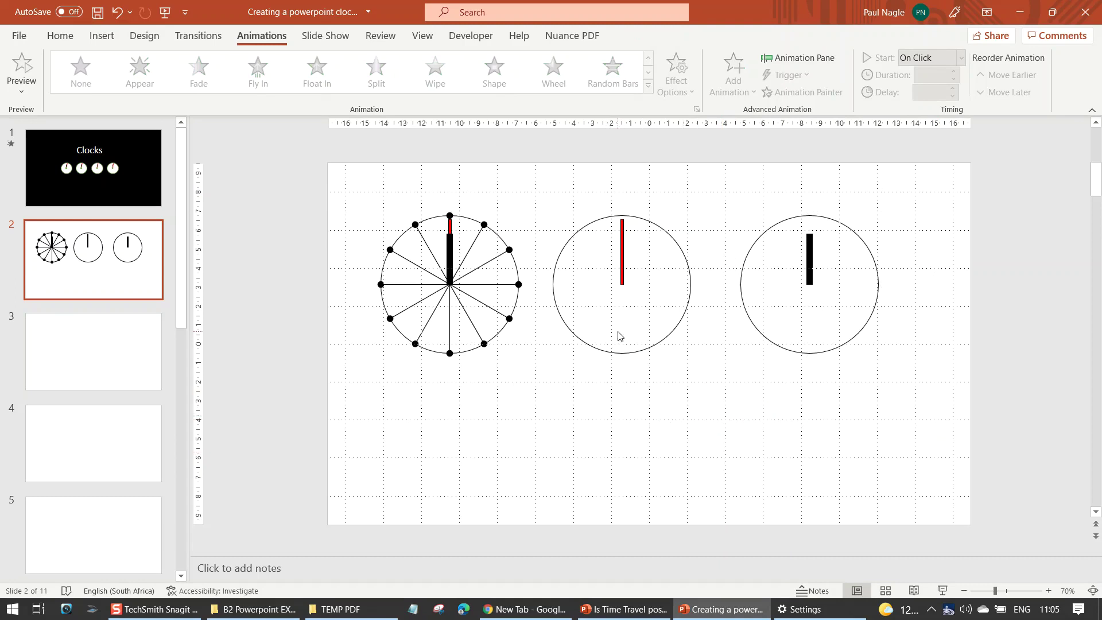
# Apply the Spin emphasis animation to both the middle and right clock groups.
pyautogui.click(592, 348)
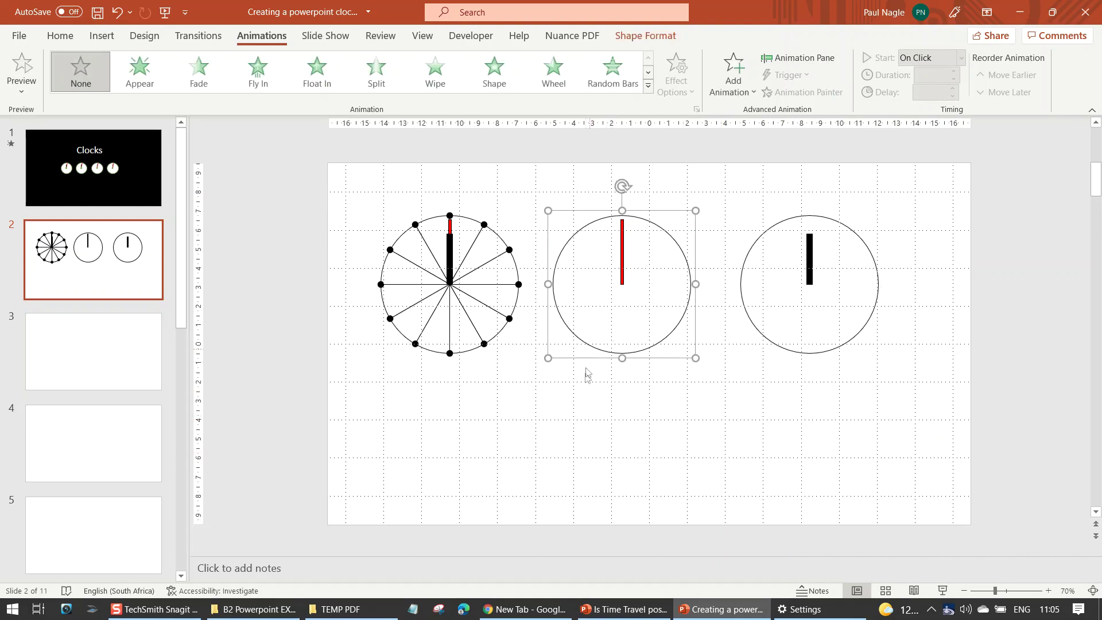
pyautogui.click(648, 86)
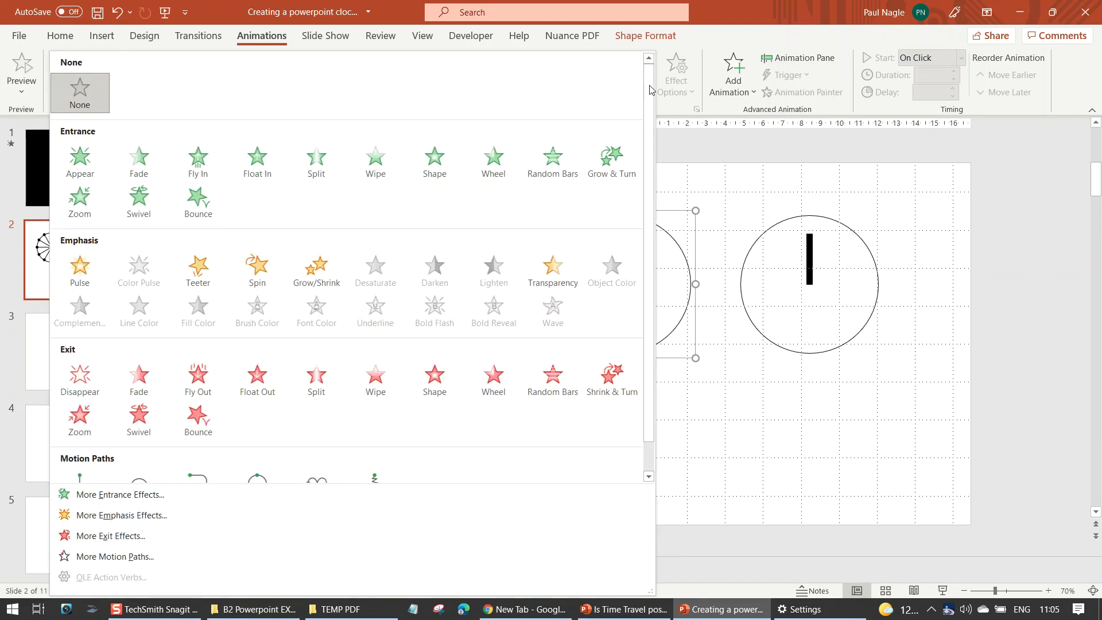
pyautogui.click(259, 265)
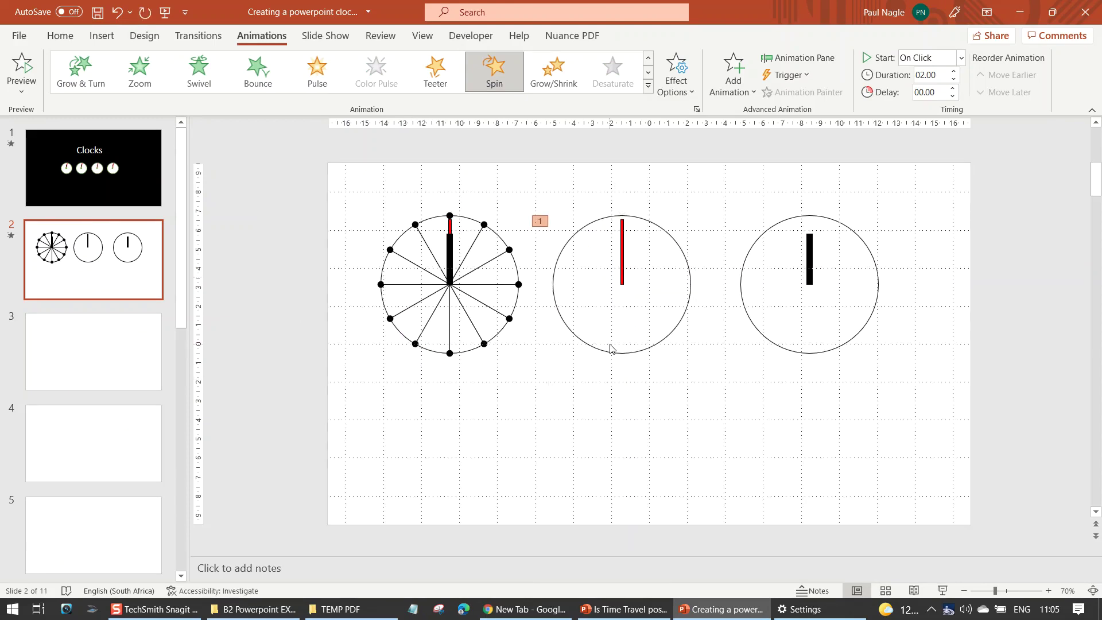
pyautogui.click(810, 276)
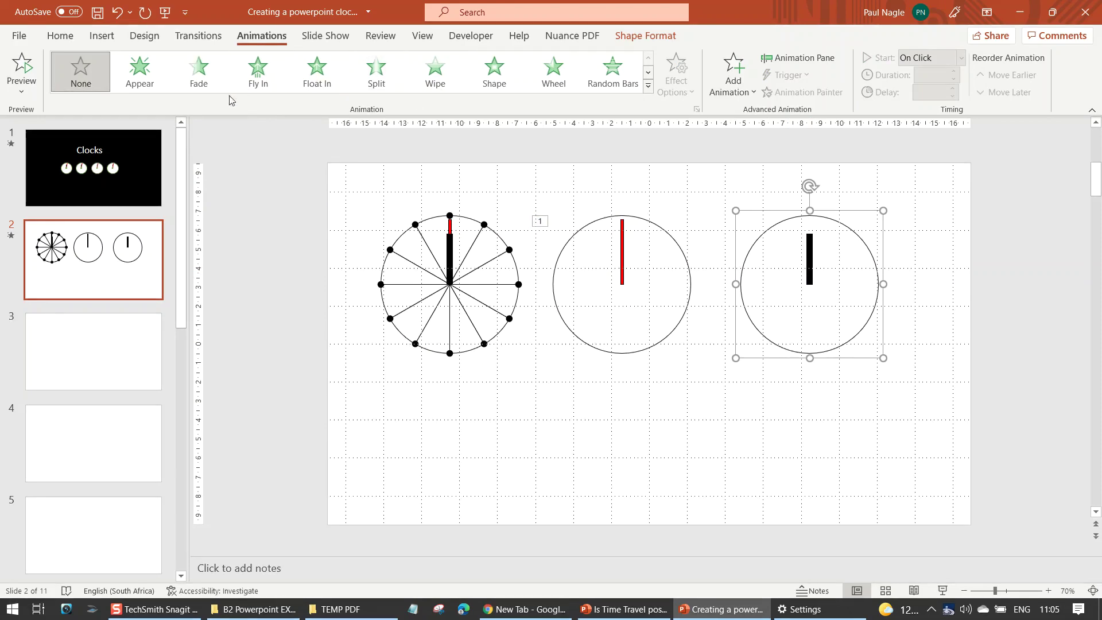
pyautogui.click(648, 86)
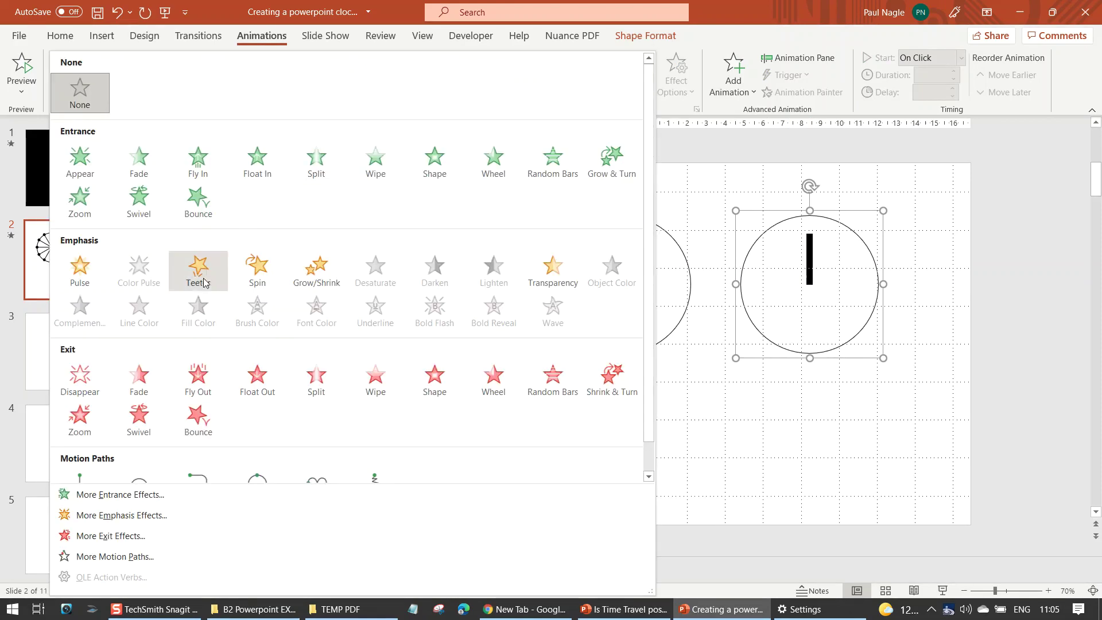
pyautogui.click(255, 271)
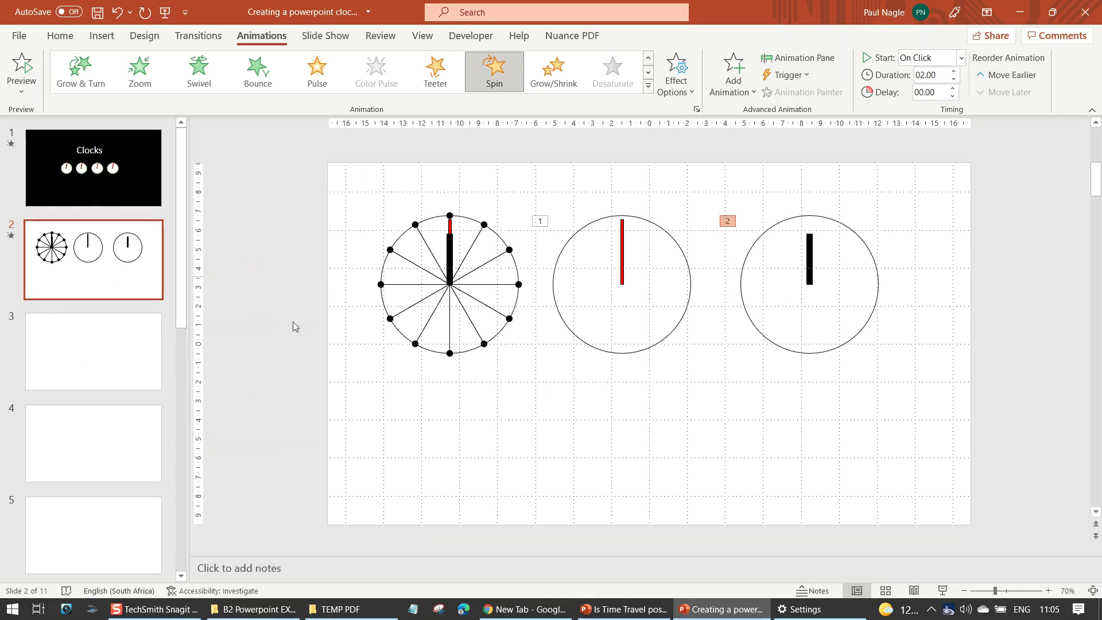
# Select the black hand's clock and highlight its existing Spin duration value for editing.
pyautogui.click(622, 270)
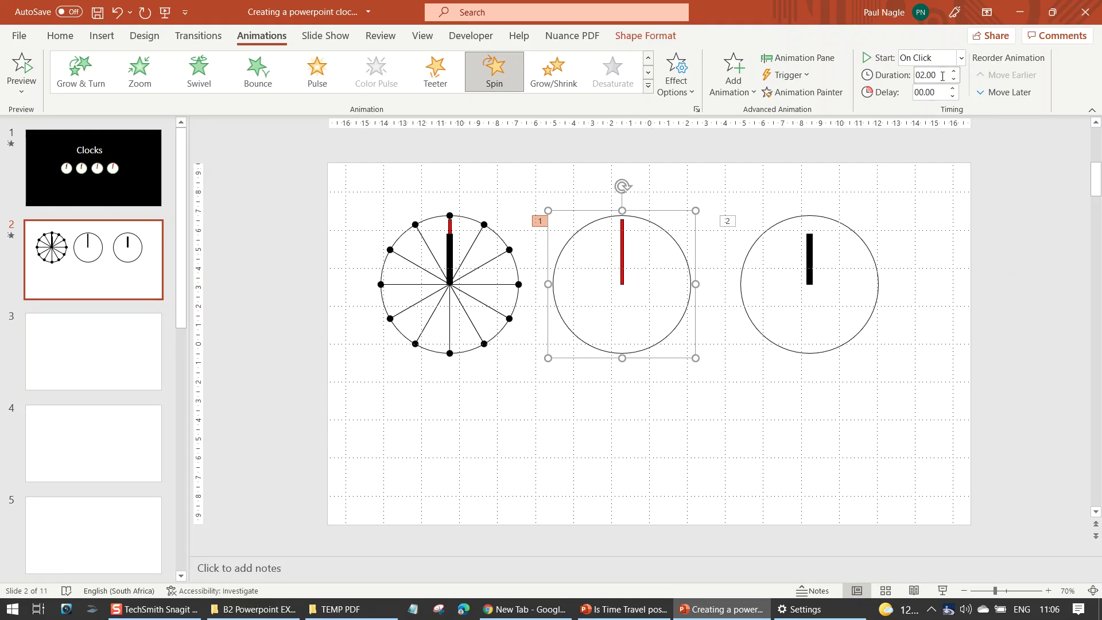
pyautogui.click(813, 267)
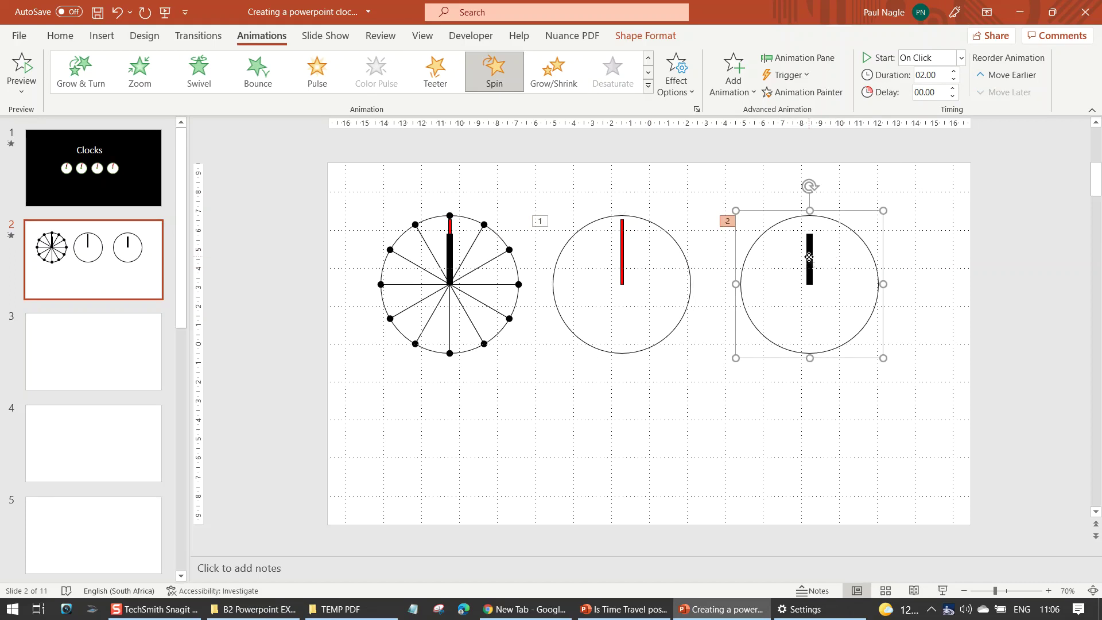
pyautogui.click(810, 257)
pyautogui.click(927, 75)
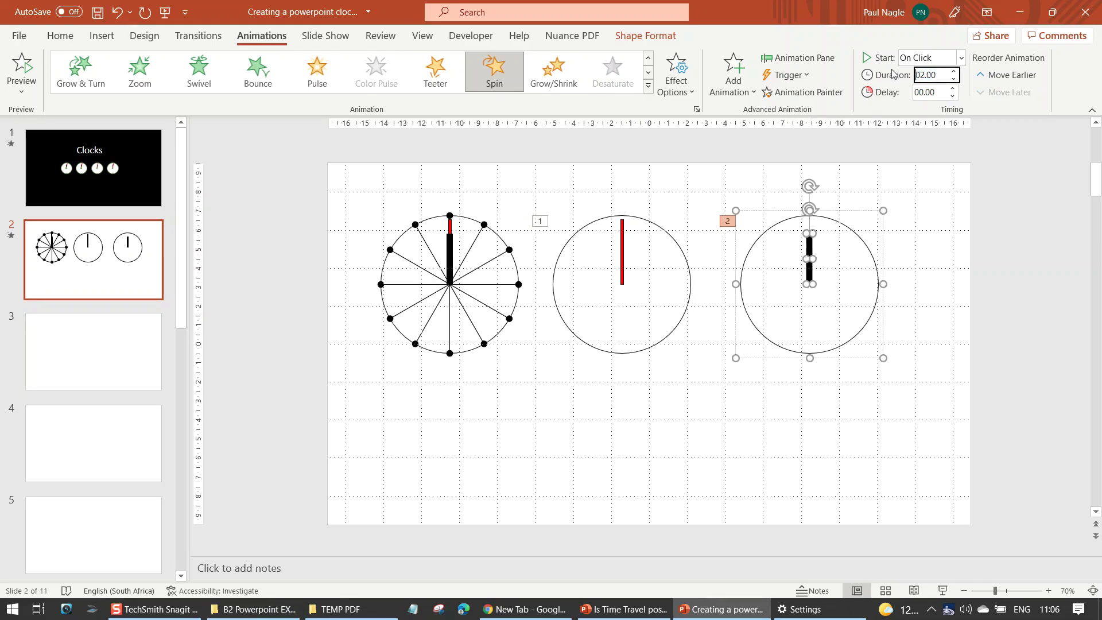
pyautogui.hotkey('ctrl', 'a')
# Enter 1 as the spin duration and preview the spinning hands from the Animation Pane.
pyautogui.write('1')
pyautogui.click(659, 399)
pyautogui.click(798, 58)
pyautogui.click(1005, 178)
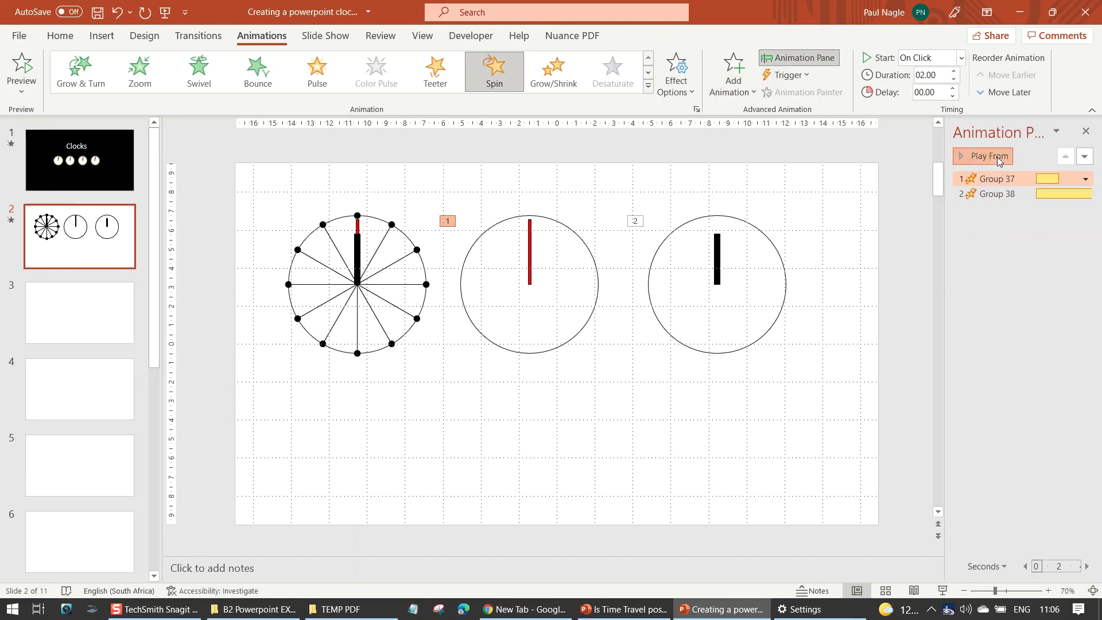
pyautogui.click(998, 158)
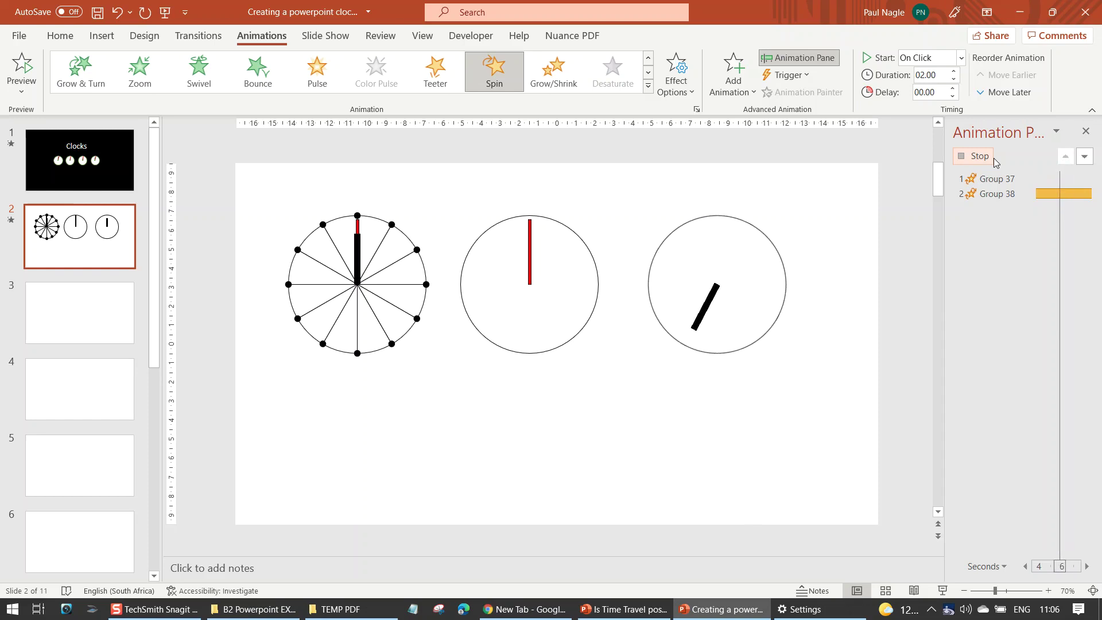
# Stop the preview and delete the thick hand from the spoked dial.
pyautogui.click(357, 280)
pyautogui.click(356, 270)
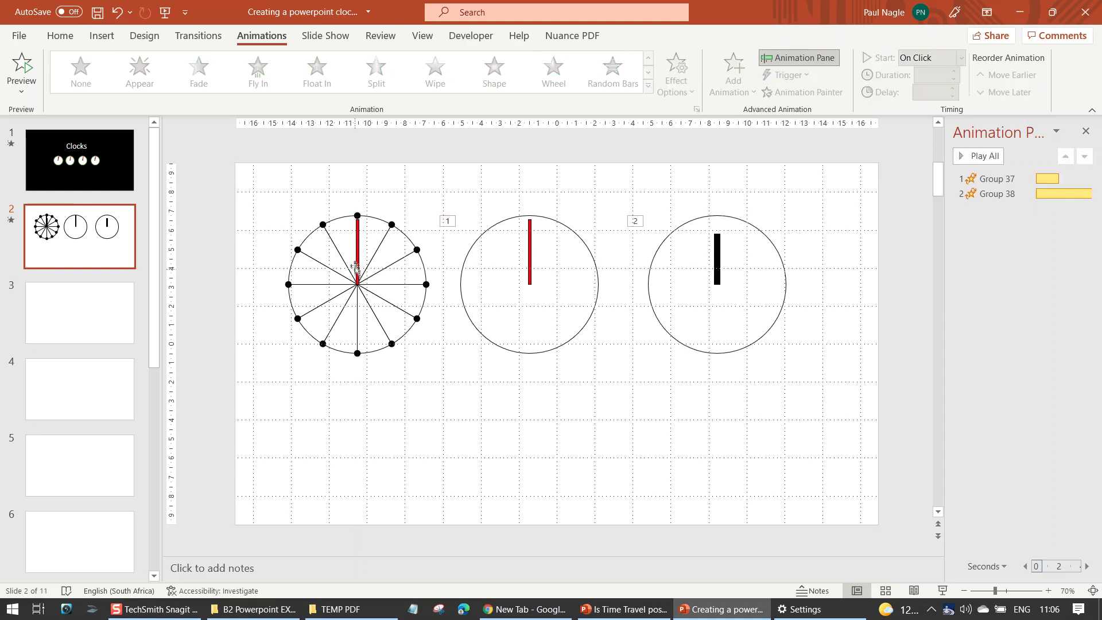
pyautogui.click(357, 258)
pyautogui.press('Delete')
# Group all of the spoked dial's parts into one object and enlarge it down and to the left.
pyautogui.moveTo(260, 190); pyautogui.dragTo(456, 407)
pyautogui.rightClick(391, 361)
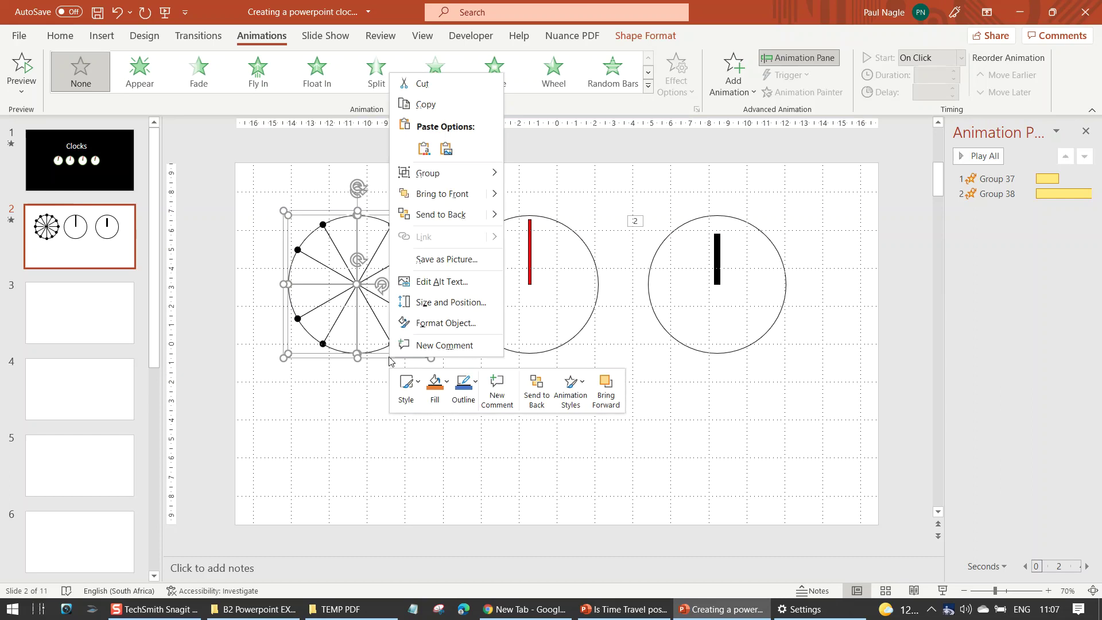
pyautogui.moveTo(450, 173)
pyautogui.click(529, 174)
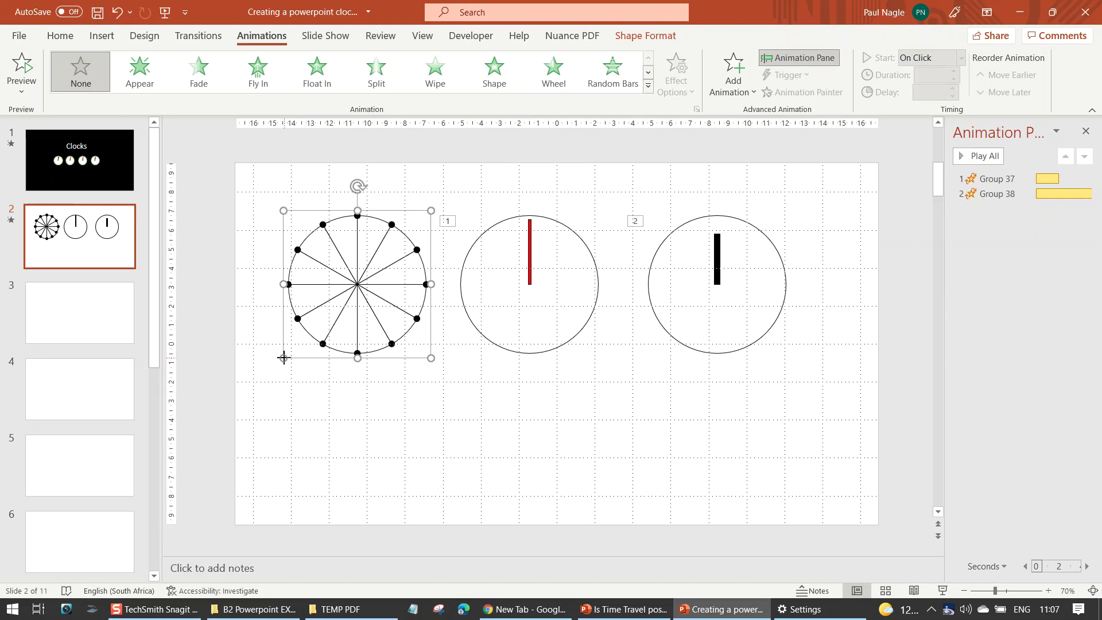
pyautogui.moveTo(284, 358); pyautogui.dragTo(249, 391)
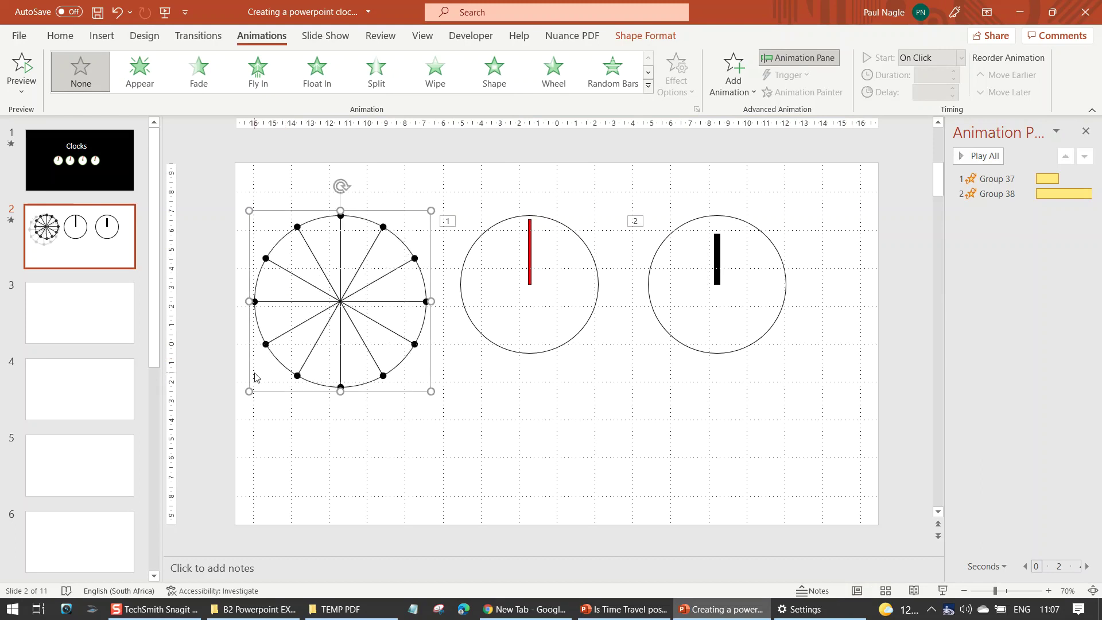
pyautogui.click(382, 425)
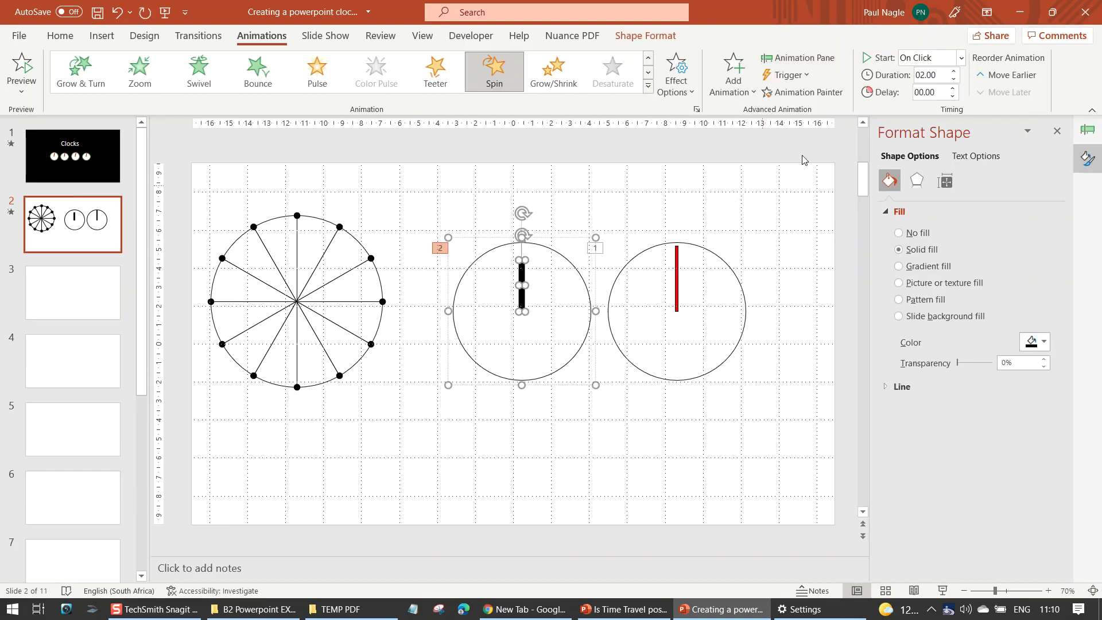
# Set the black-hand clock's Spin duration to 10 seconds.
pyautogui.click(940, 81)
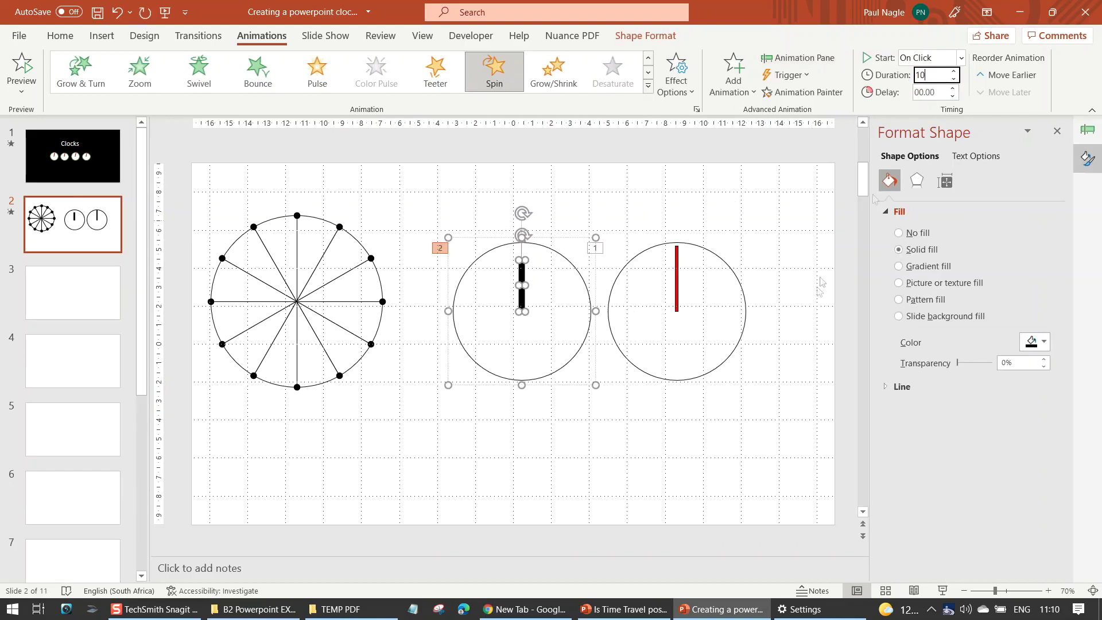
pyautogui.click(611, 427)
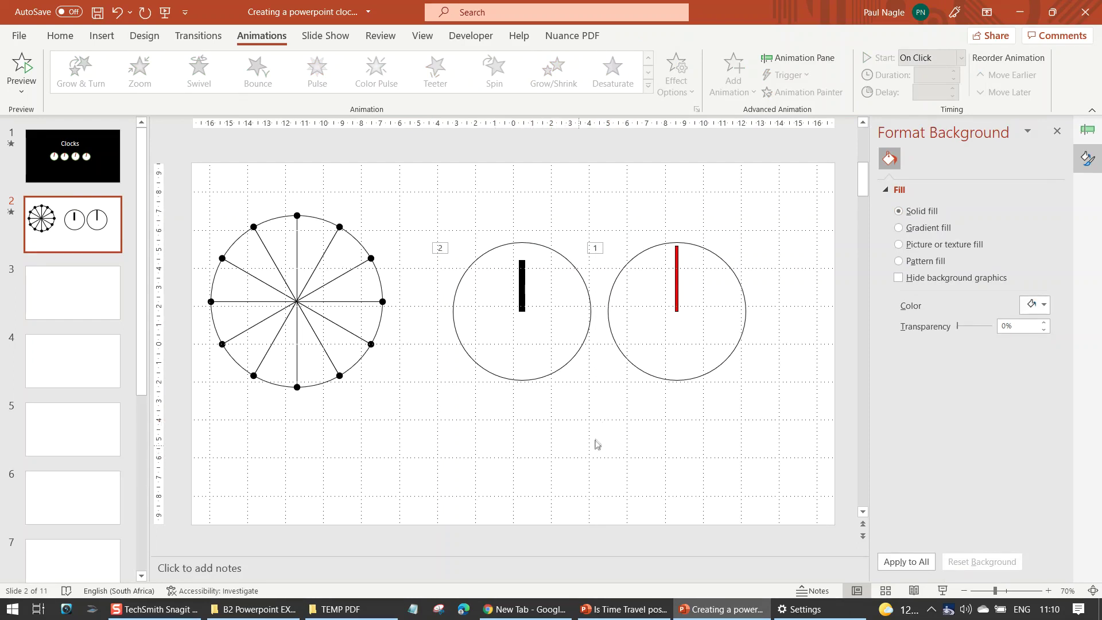
pyautogui.click(534, 380)
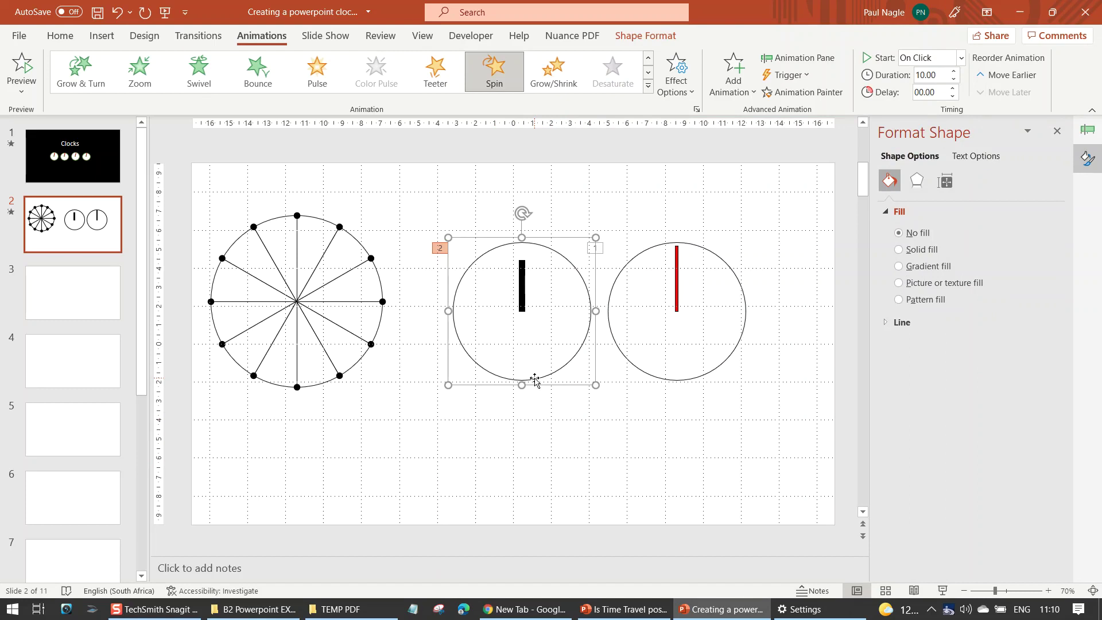
# Fill the circle inside the black-hand clock group with solid white.
pyautogui.click(524, 408)
pyautogui.moveTo(420, 198); pyautogui.dragTo(609, 466)
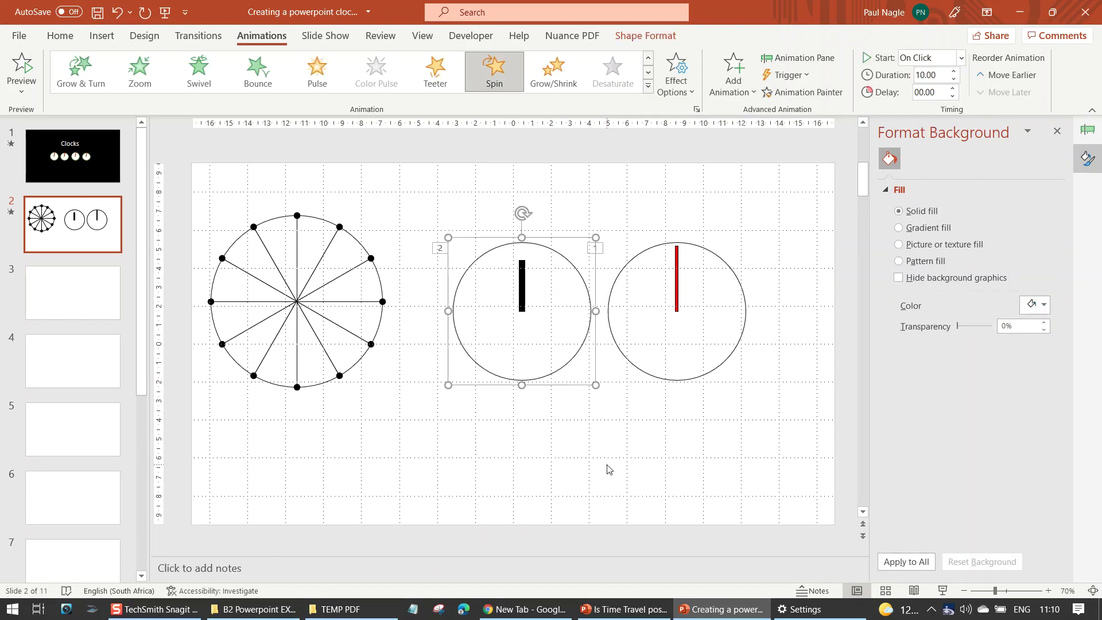
pyautogui.click(515, 435)
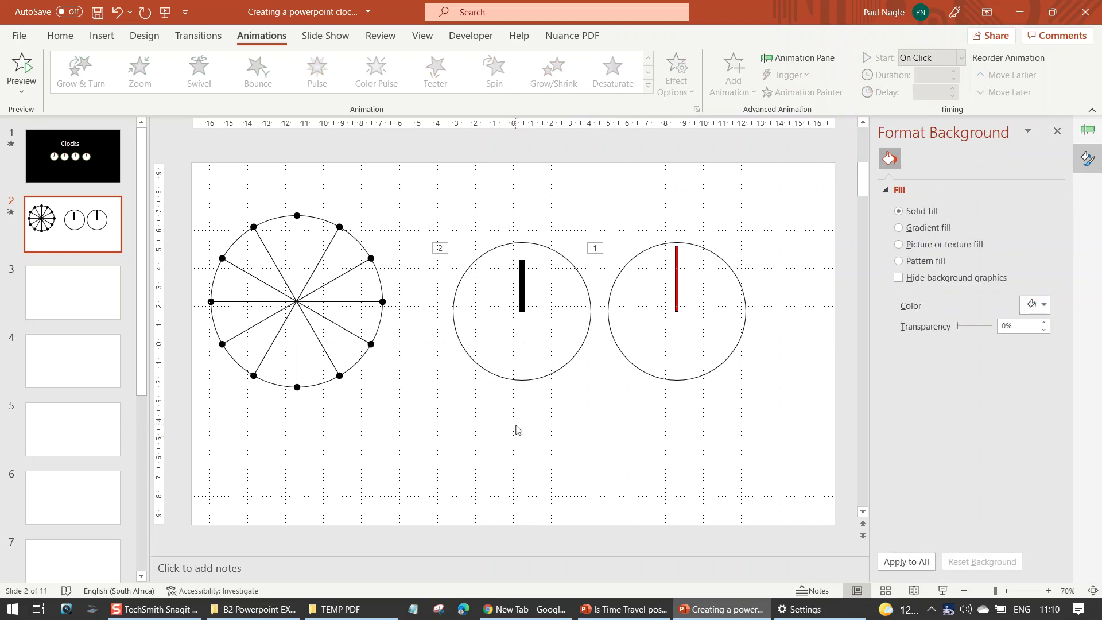
pyautogui.click(488, 372)
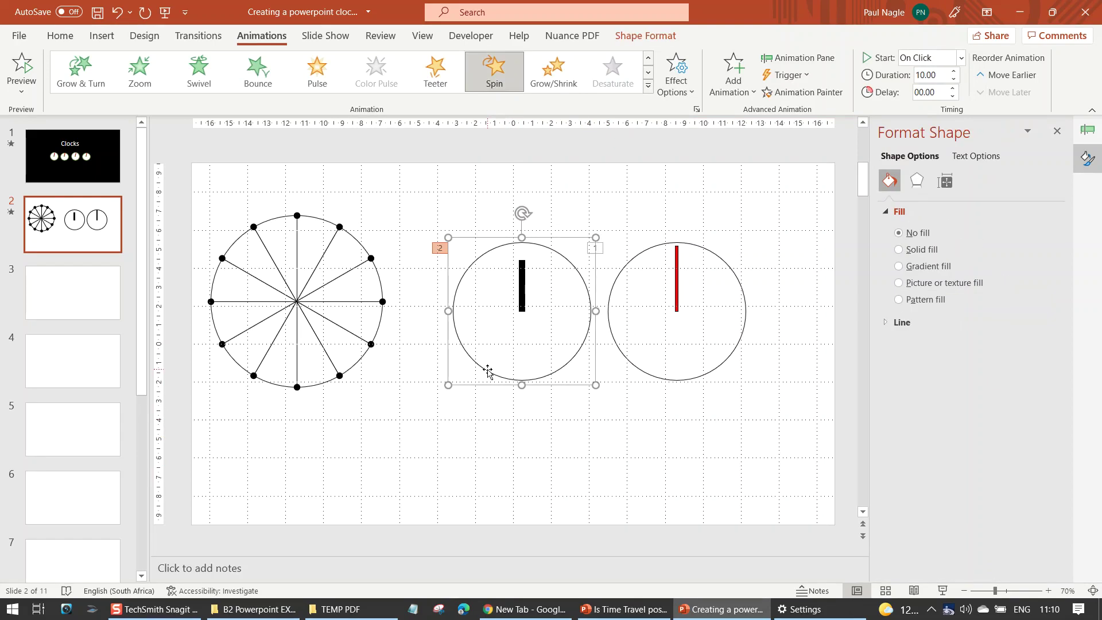
pyautogui.click(488, 371)
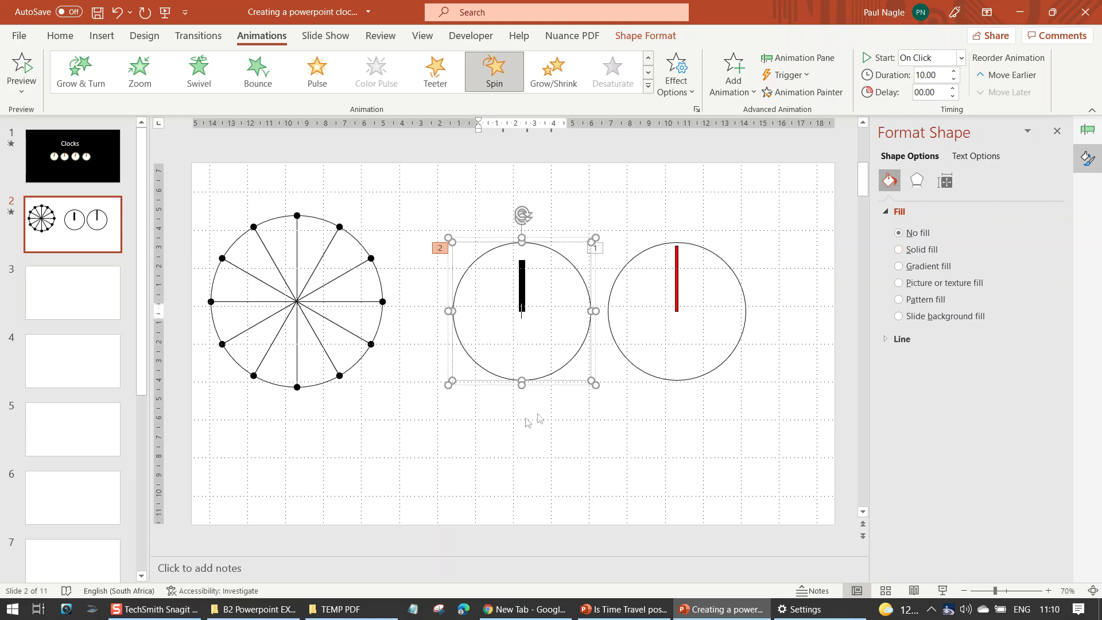
pyautogui.click(912, 251)
pyautogui.click(1036, 342)
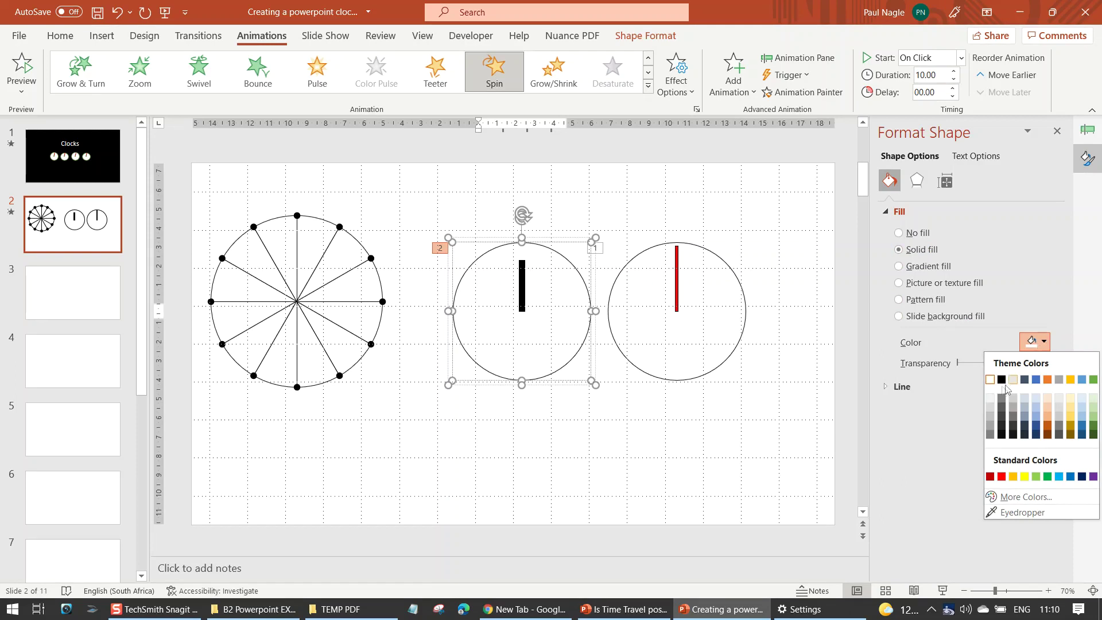
pyautogui.click(1001, 380)
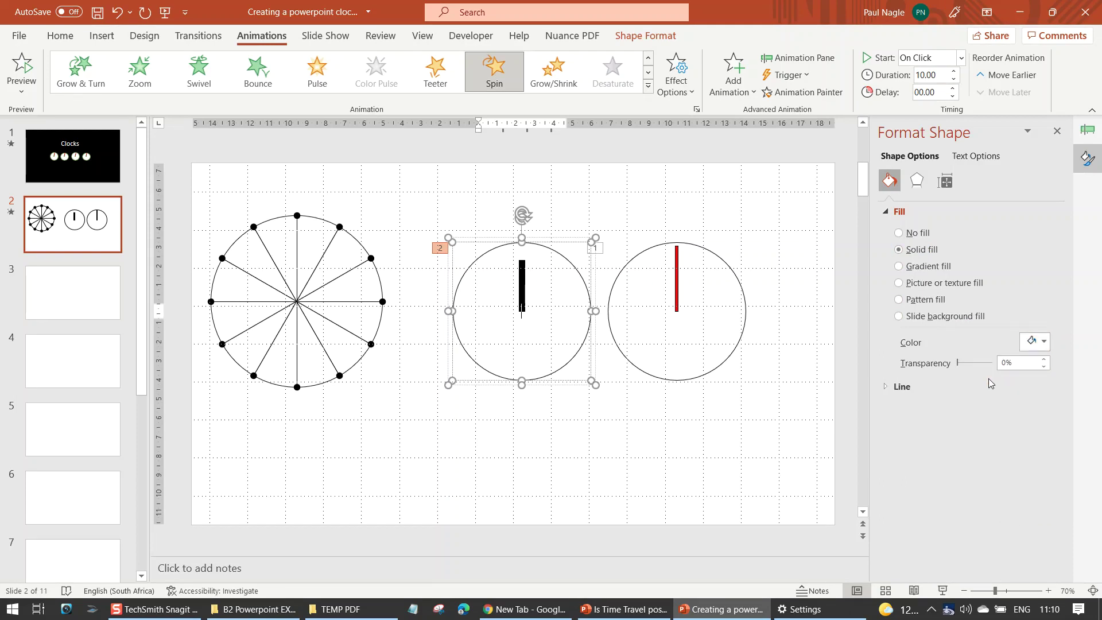
pyautogui.click(619, 425)
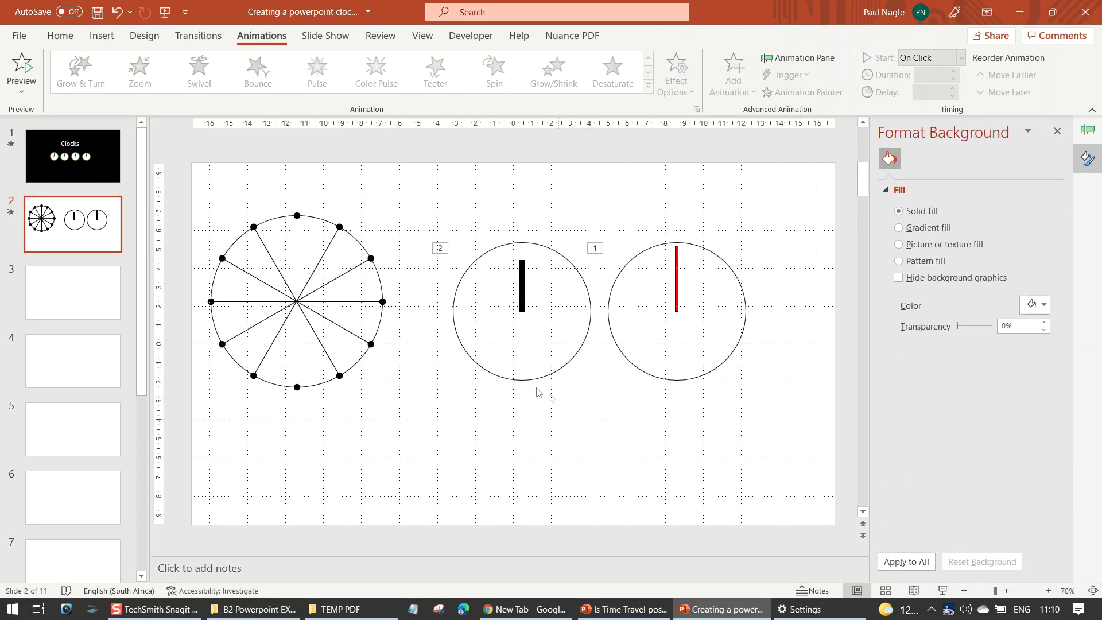
# Move the black-hand and red-hand clocks onto the spoked dial.
pyautogui.moveTo(514, 383); pyautogui.dragTo(287, 369)
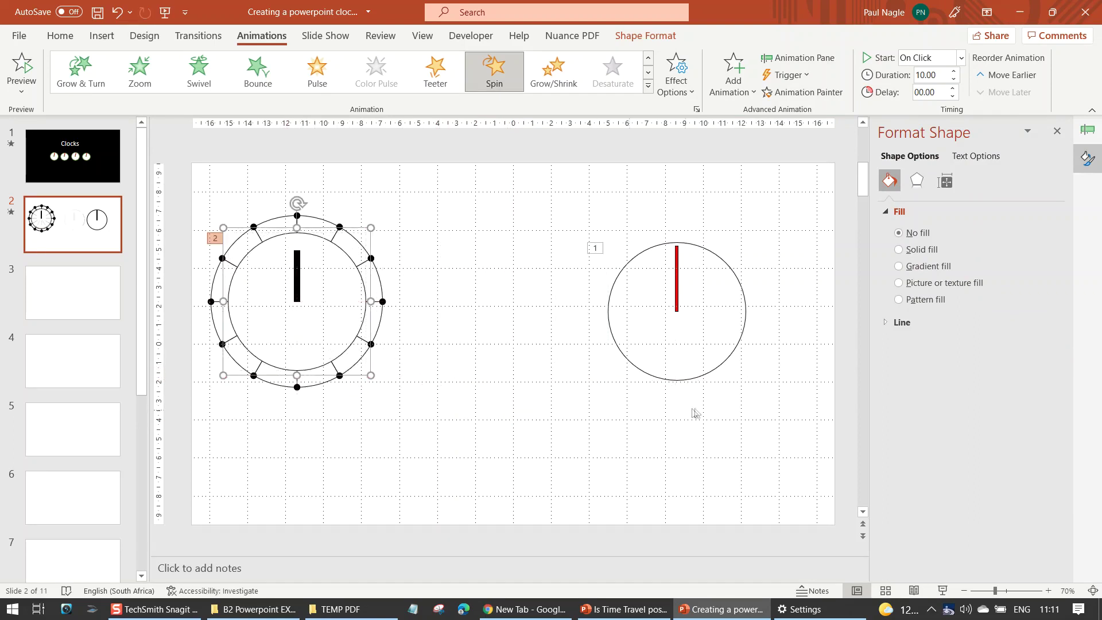
pyautogui.click(672, 381)
pyautogui.moveTo(672, 380); pyautogui.dragTo(293, 369)
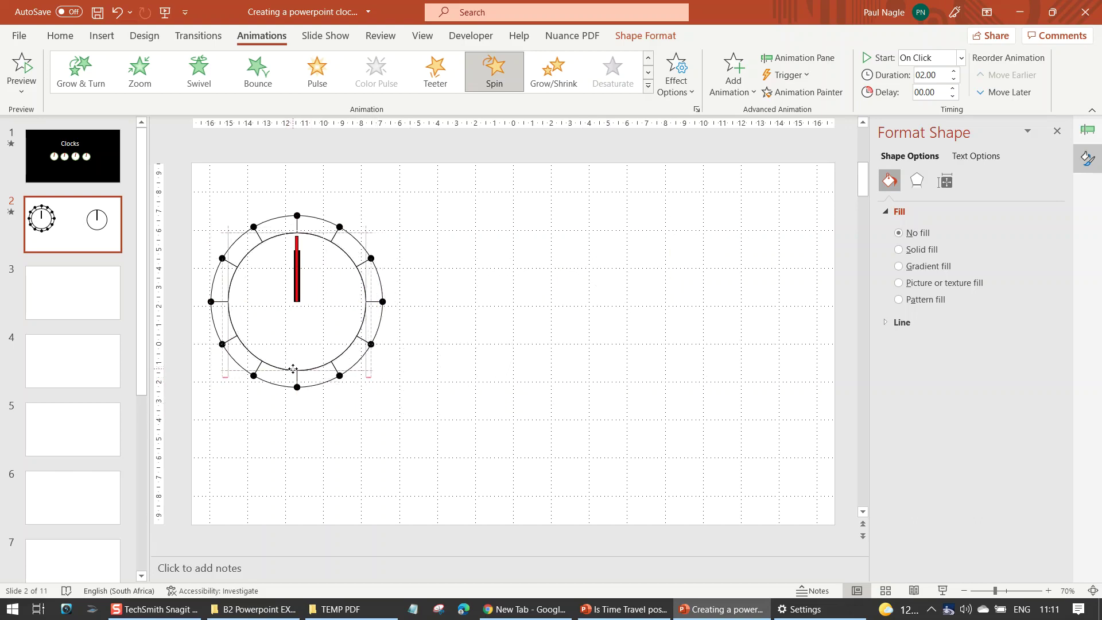
pyautogui.click(581, 470)
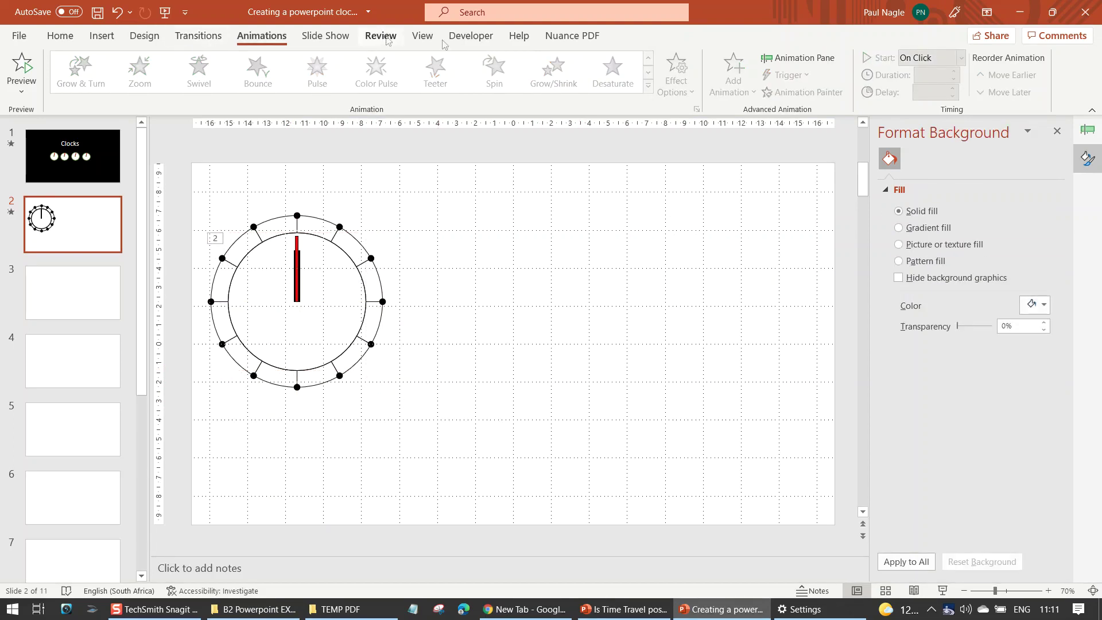
# Turn off the slide gridlines and preview the slide as a slide show.
pyautogui.click(423, 37)
pyautogui.click(297, 75)
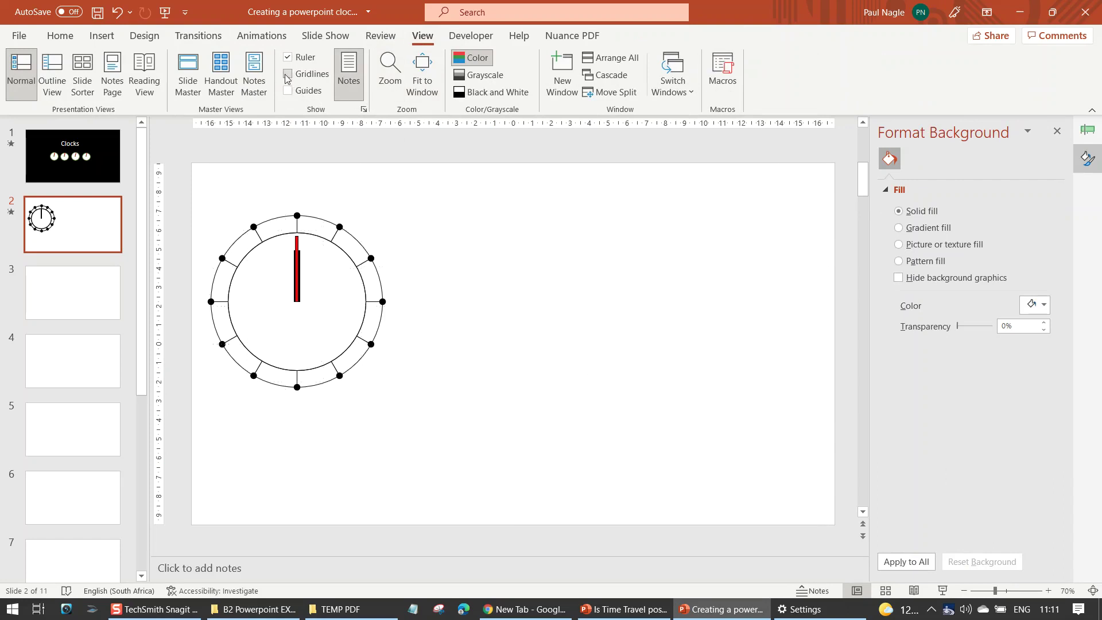
pyautogui.click(943, 591)
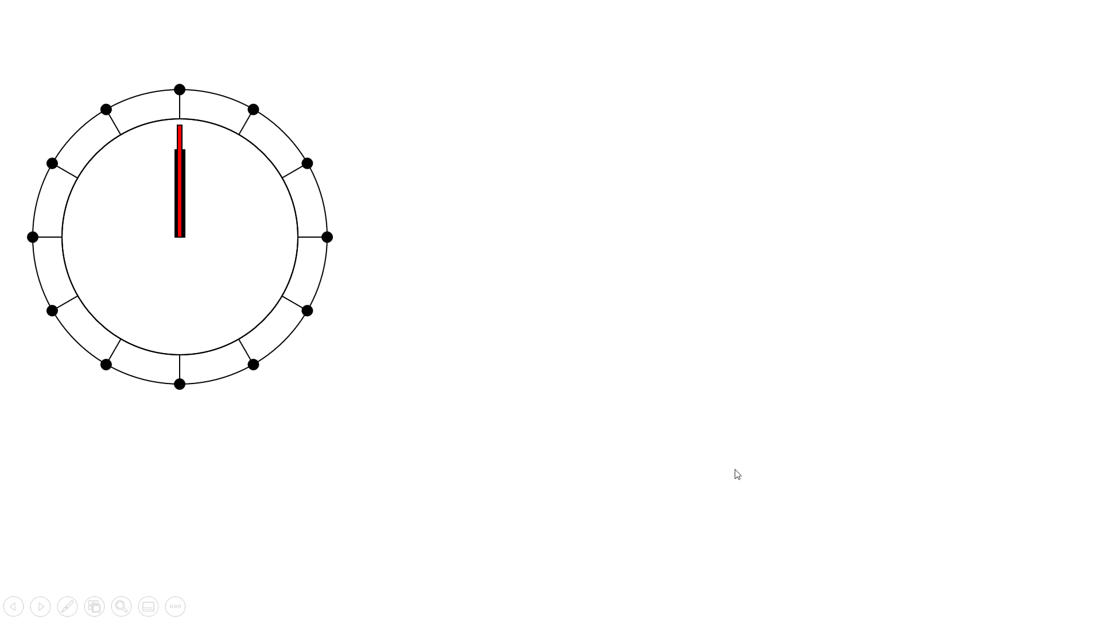
pyautogui.press('Escape')
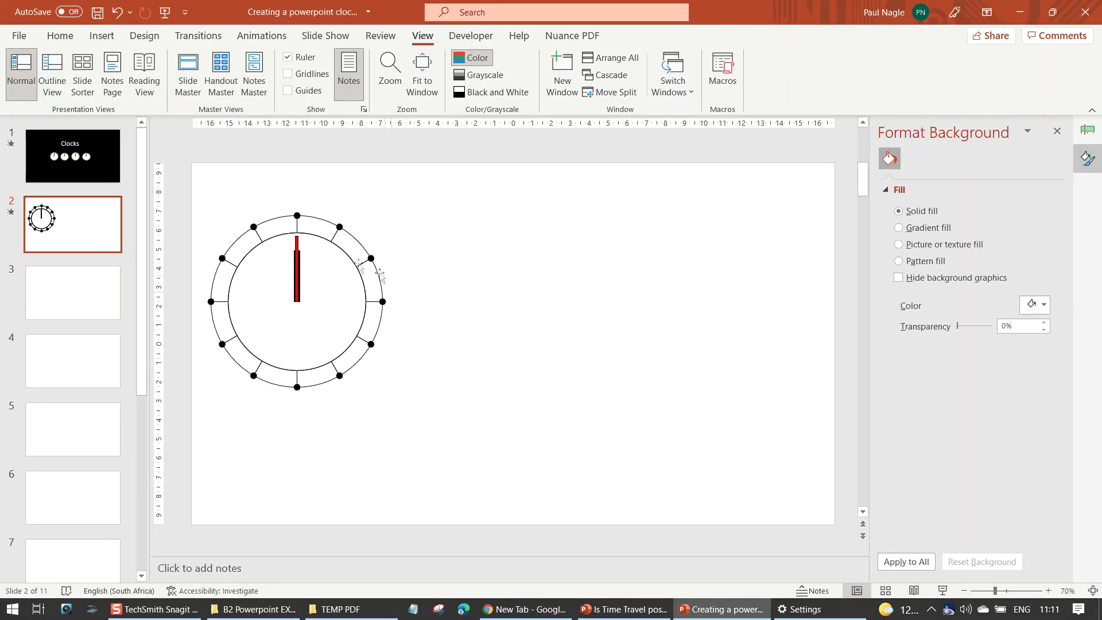
# Change the red hand's spin animation Start from On Click to With Previous.
pyautogui.click(297, 243)
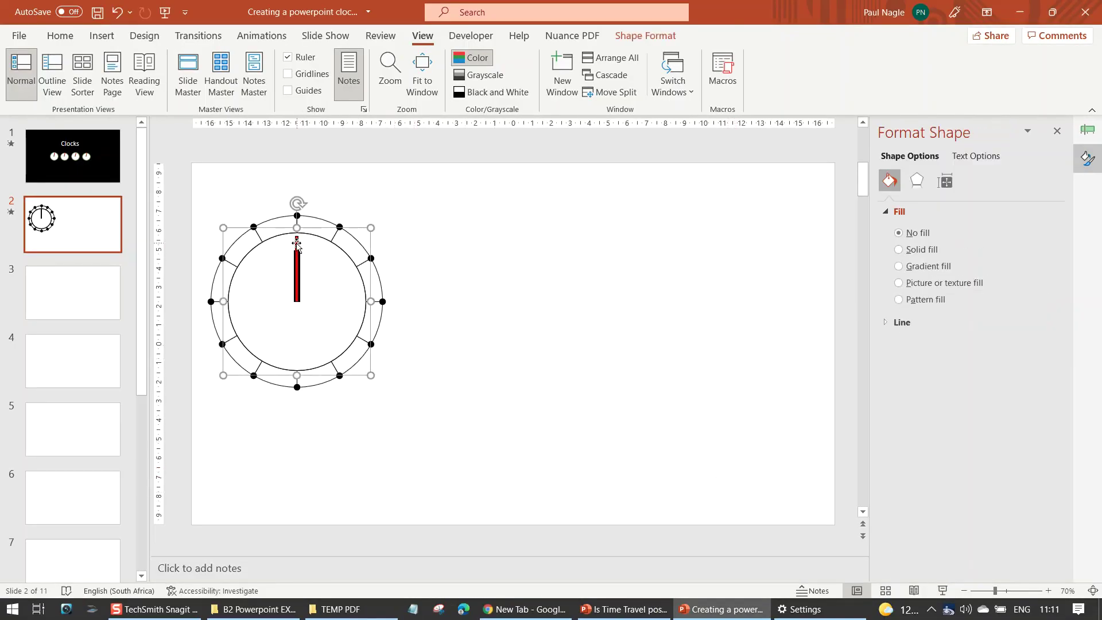
pyautogui.click(297, 243)
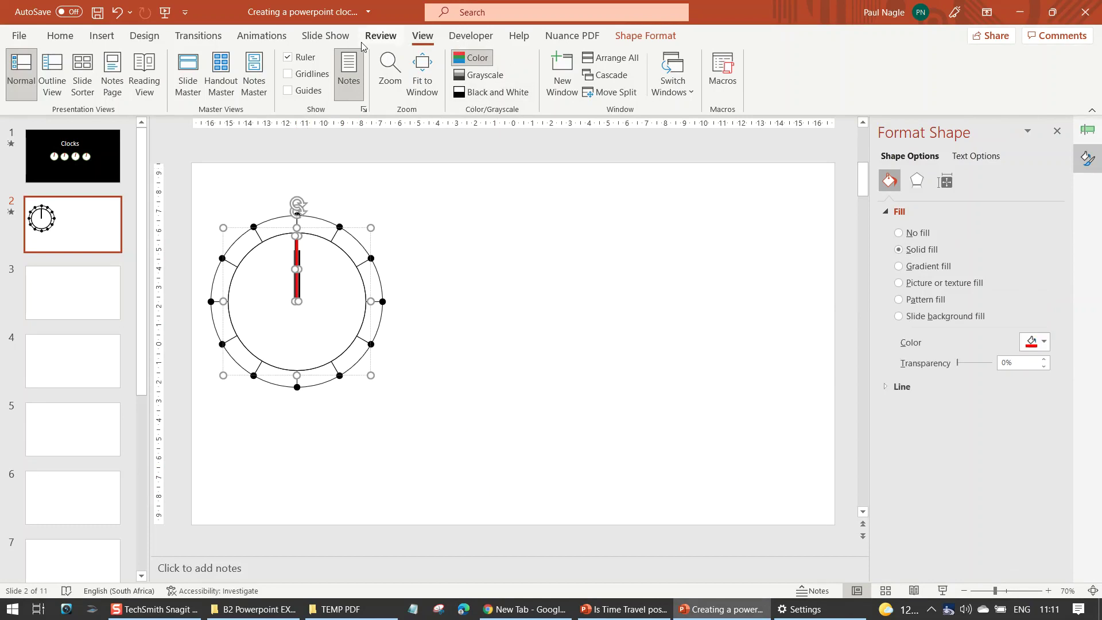
pyautogui.click(262, 35)
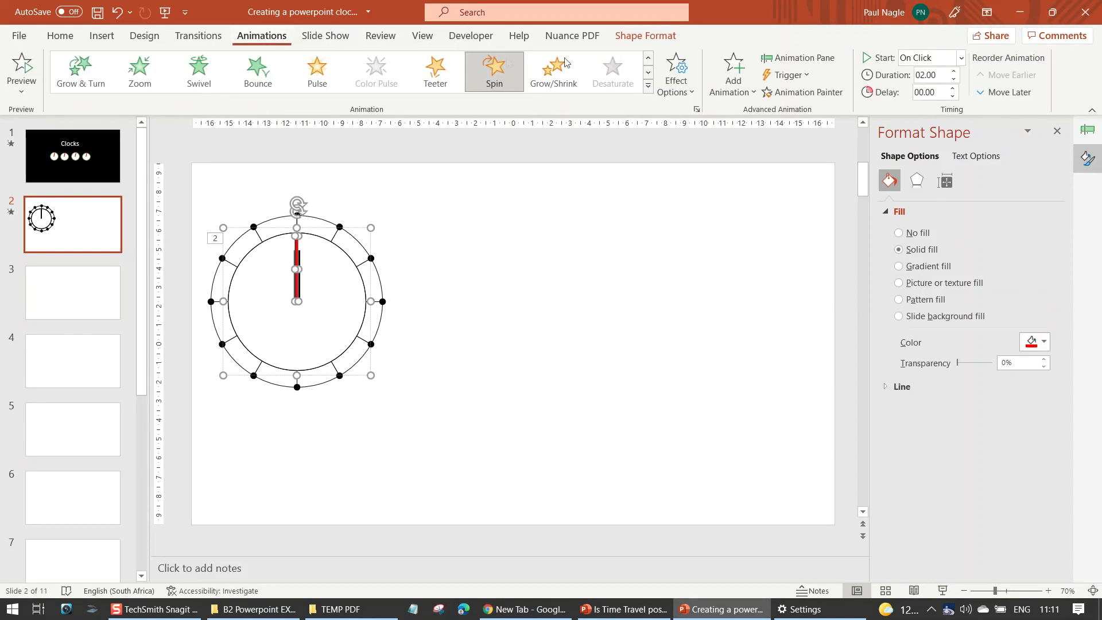
pyautogui.click(961, 58)
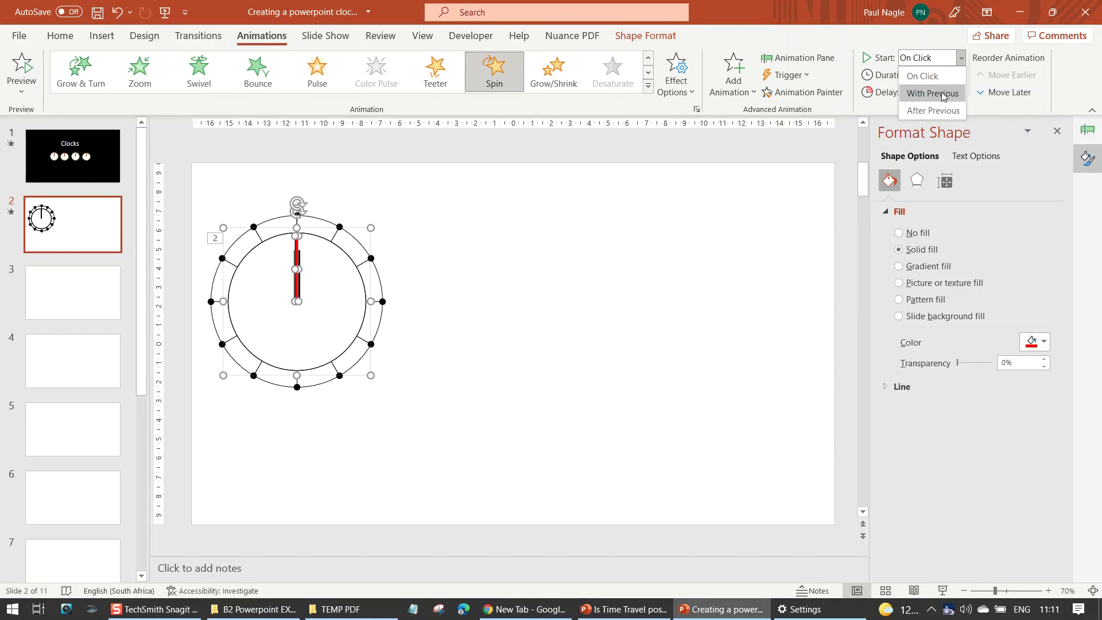
pyautogui.click(933, 93)
pyautogui.click(502, 328)
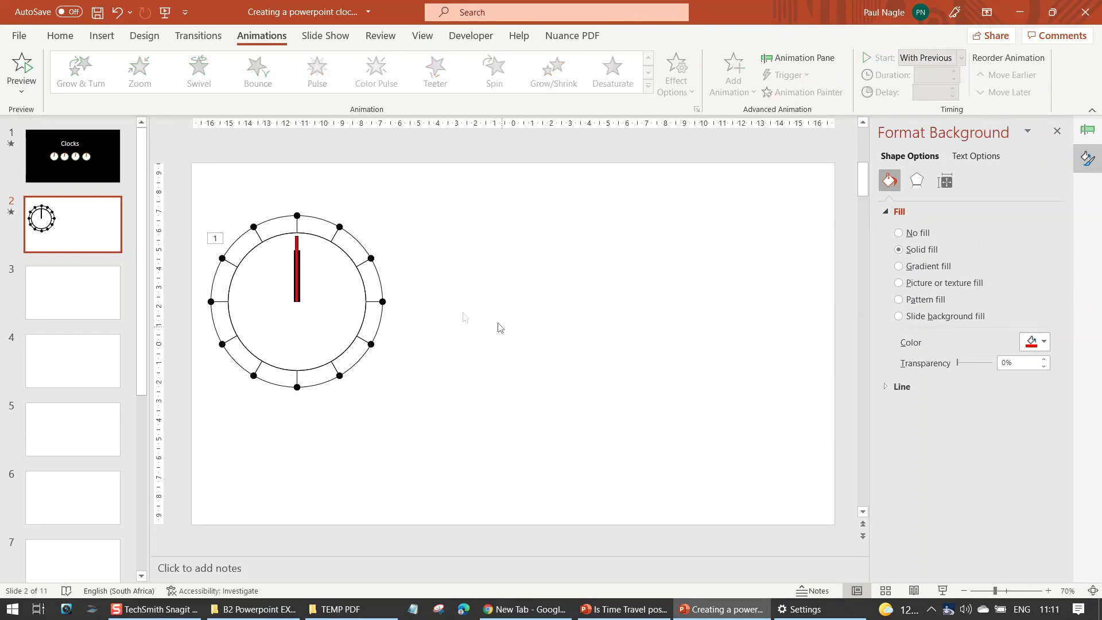
pyautogui.click(299, 272)
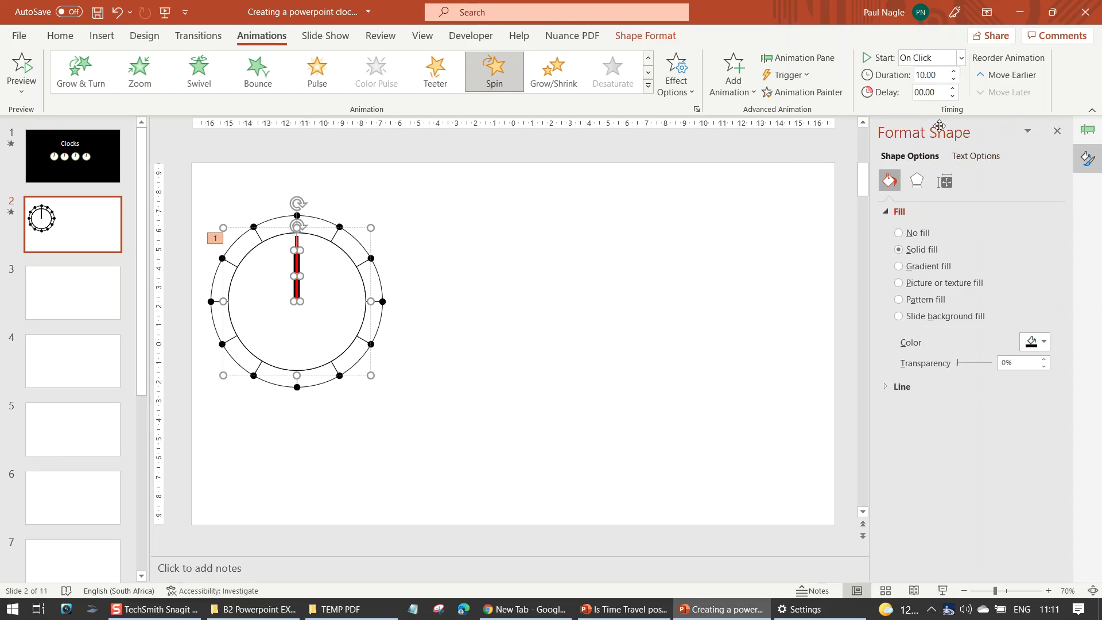
pyautogui.click(960, 57)
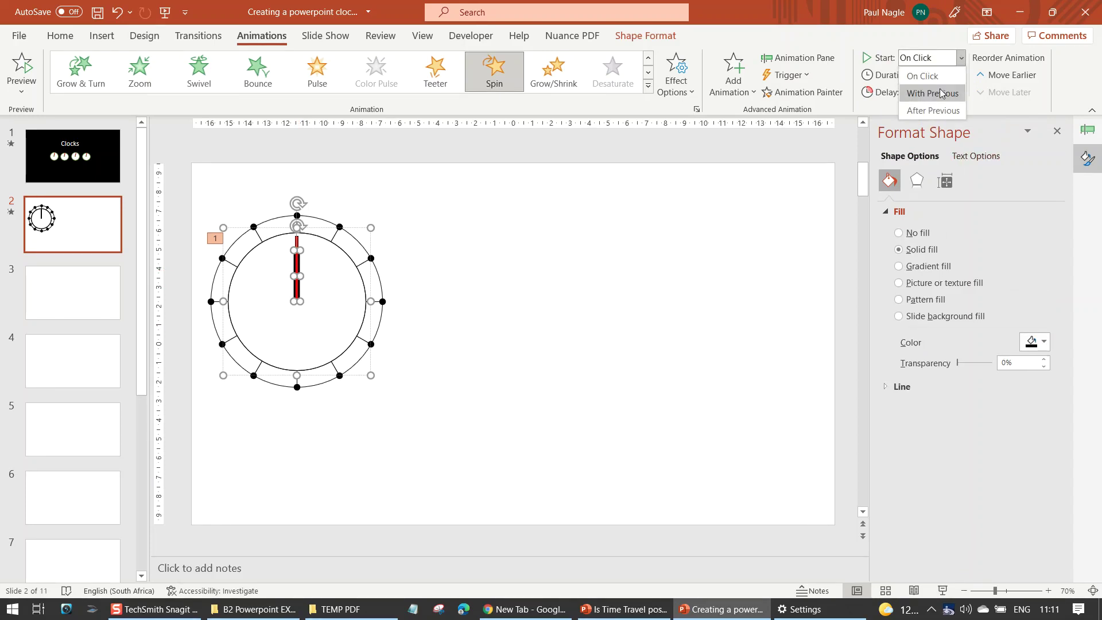
pyautogui.click(939, 89)
pyautogui.click(629, 294)
pyautogui.click(101, 36)
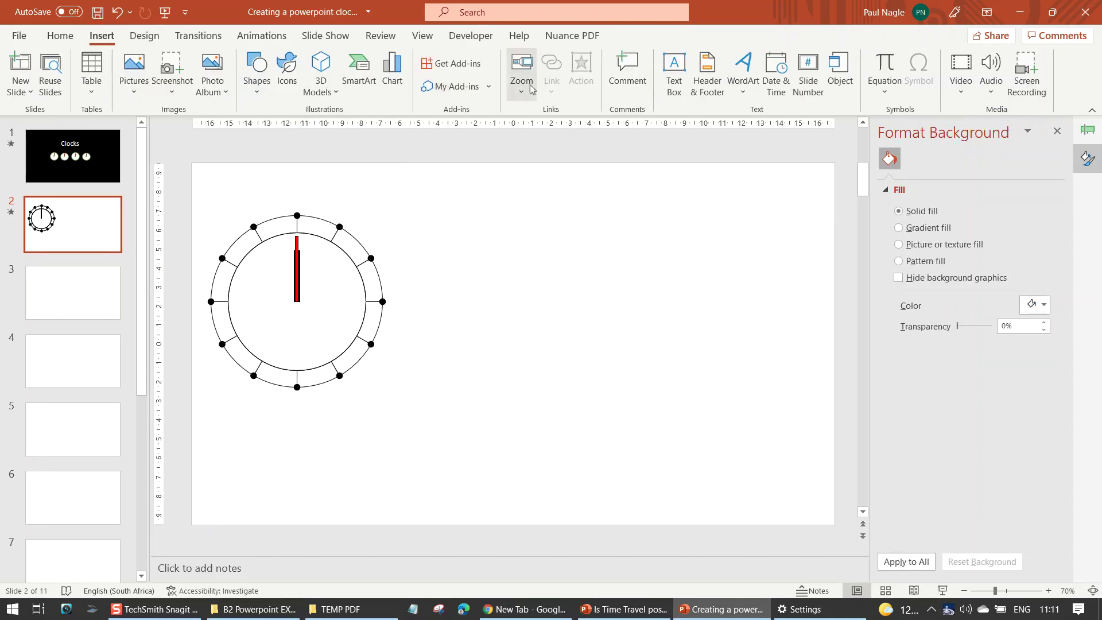
# Draw a small oval, give it a green shape style, and place it at the clock's centre.
pyautogui.click(256, 73)
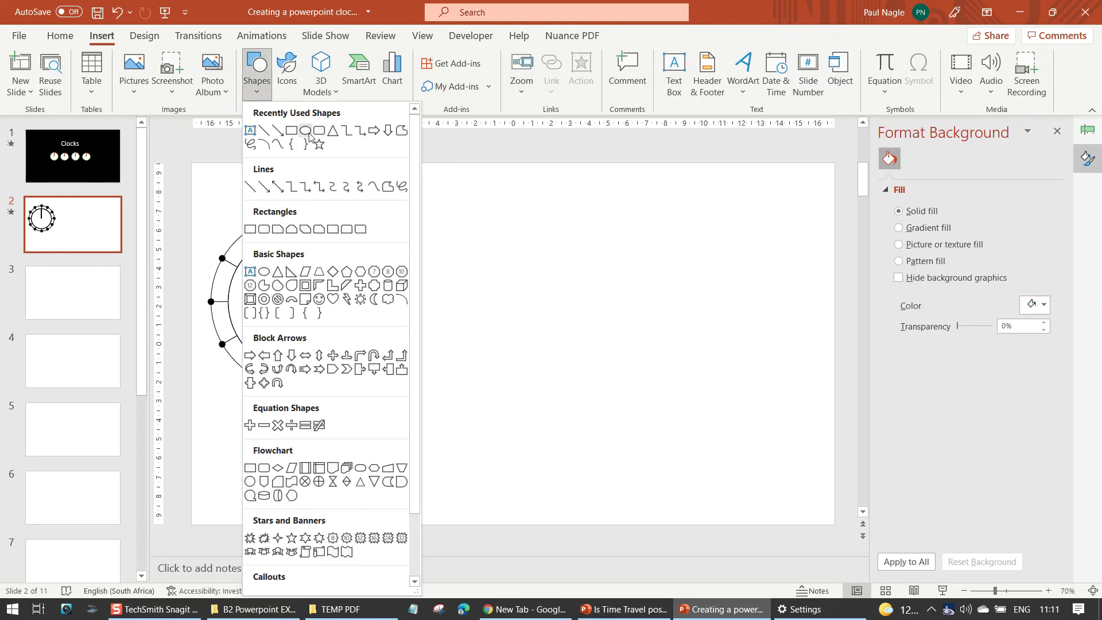
pyautogui.click(309, 135)
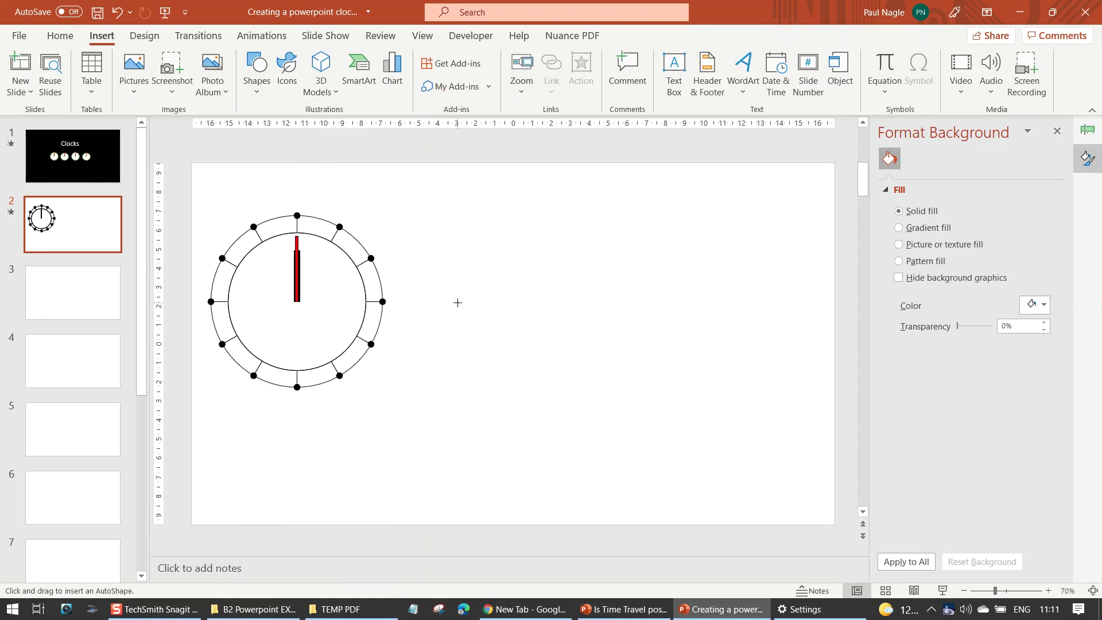
pyautogui.moveTo(475, 321); pyautogui.dragTo(474, 322)
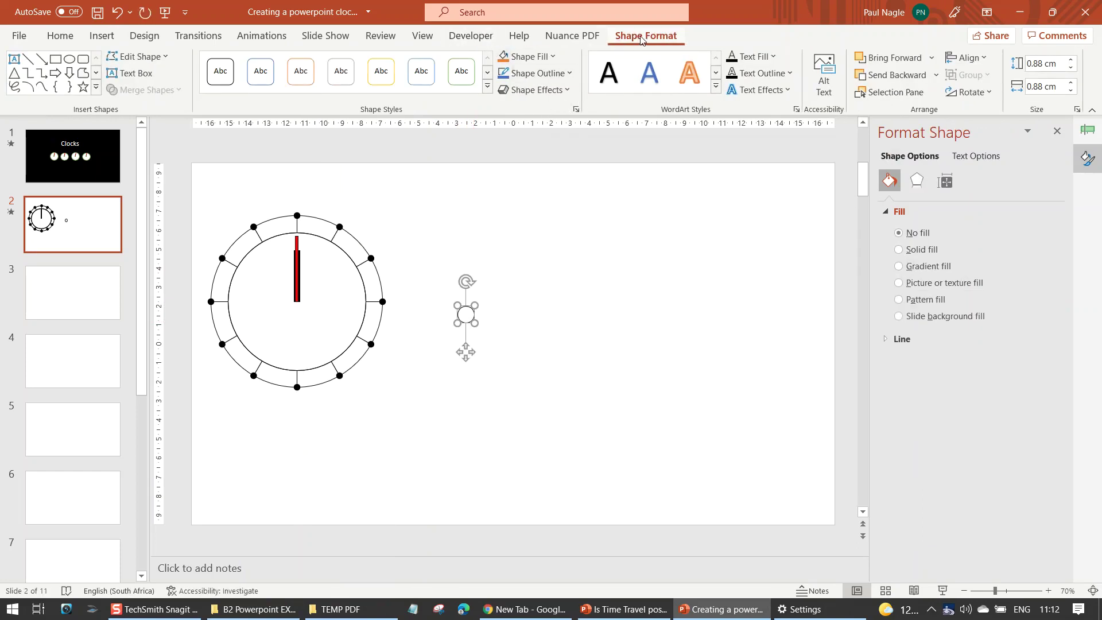
pyautogui.click(488, 87)
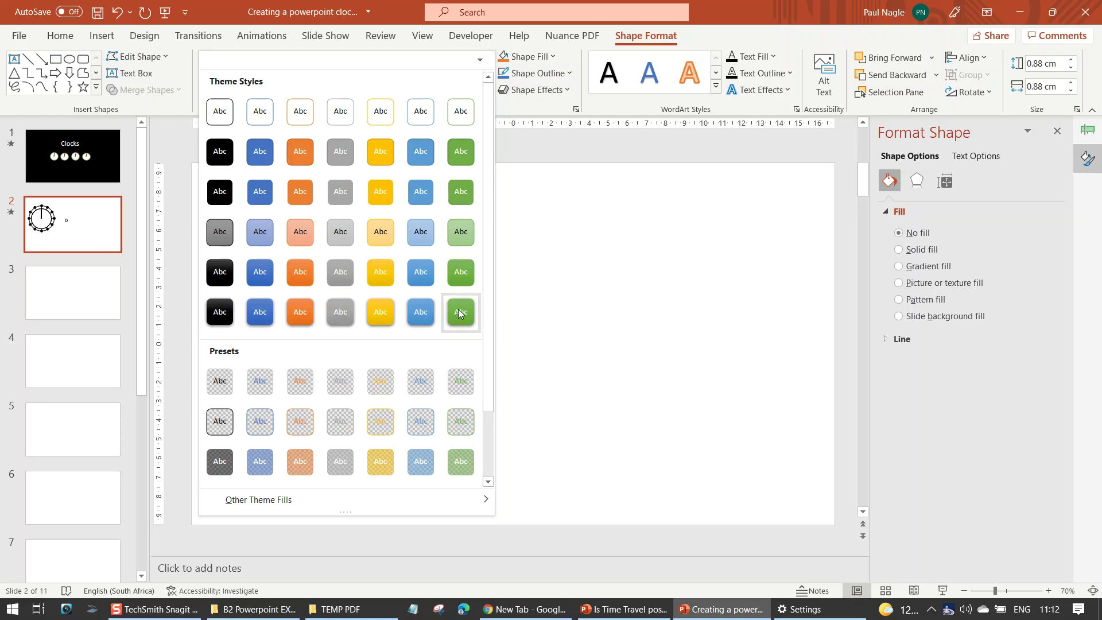
pyautogui.click(460, 314)
pyautogui.moveTo(466, 319); pyautogui.dragTo(296, 299)
pyautogui.click(520, 366)
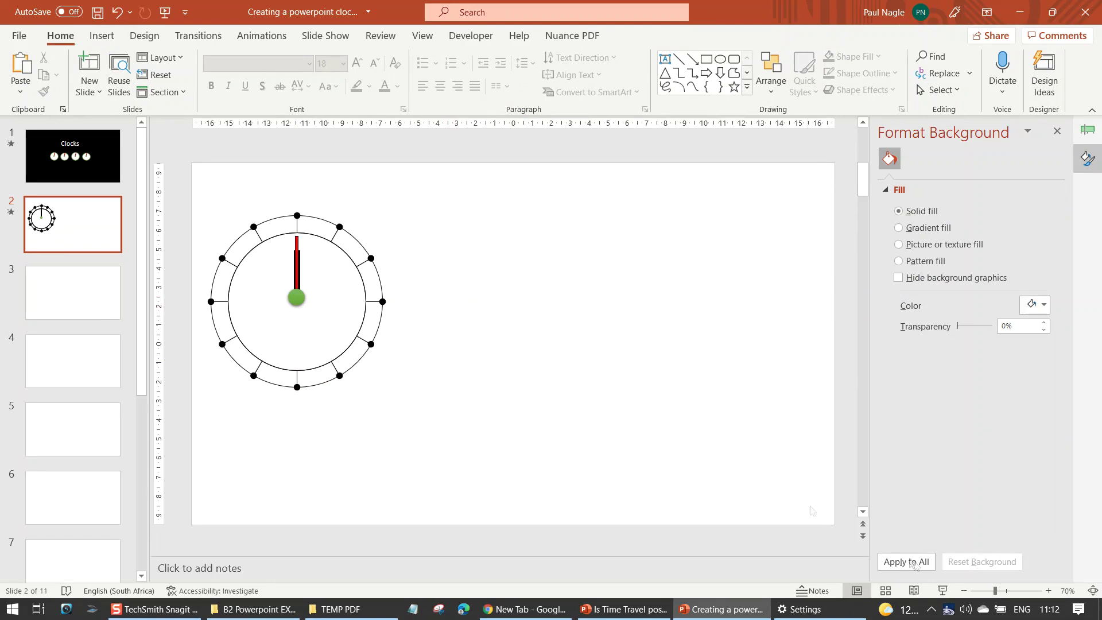
# Run a slide show to check that the hands spin automatically.
pyautogui.click(943, 591)
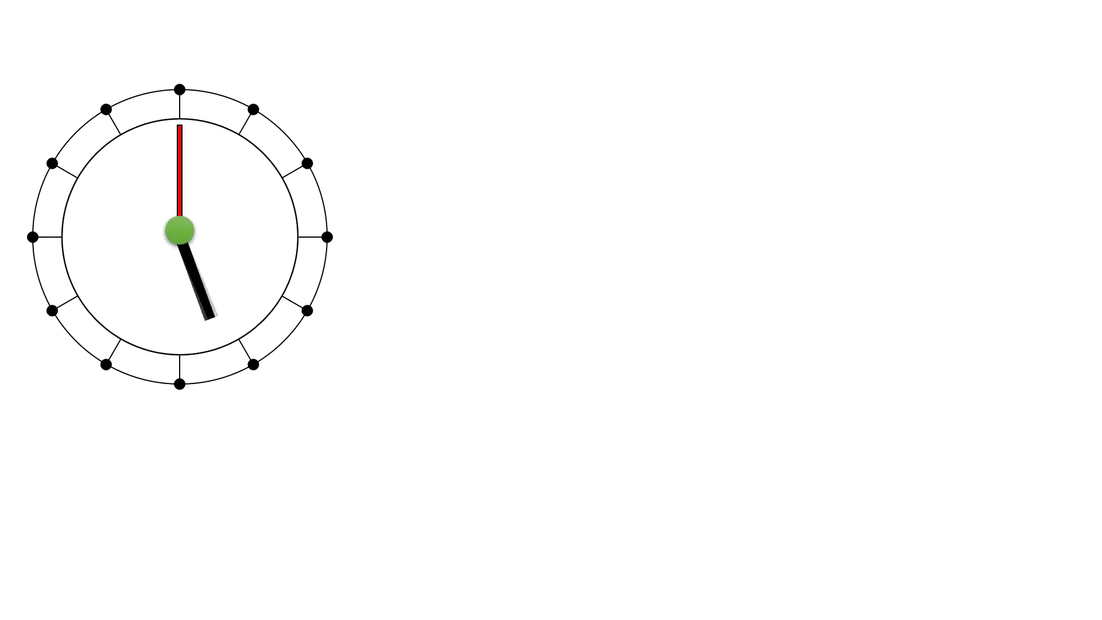
pyautogui.press('Escape')
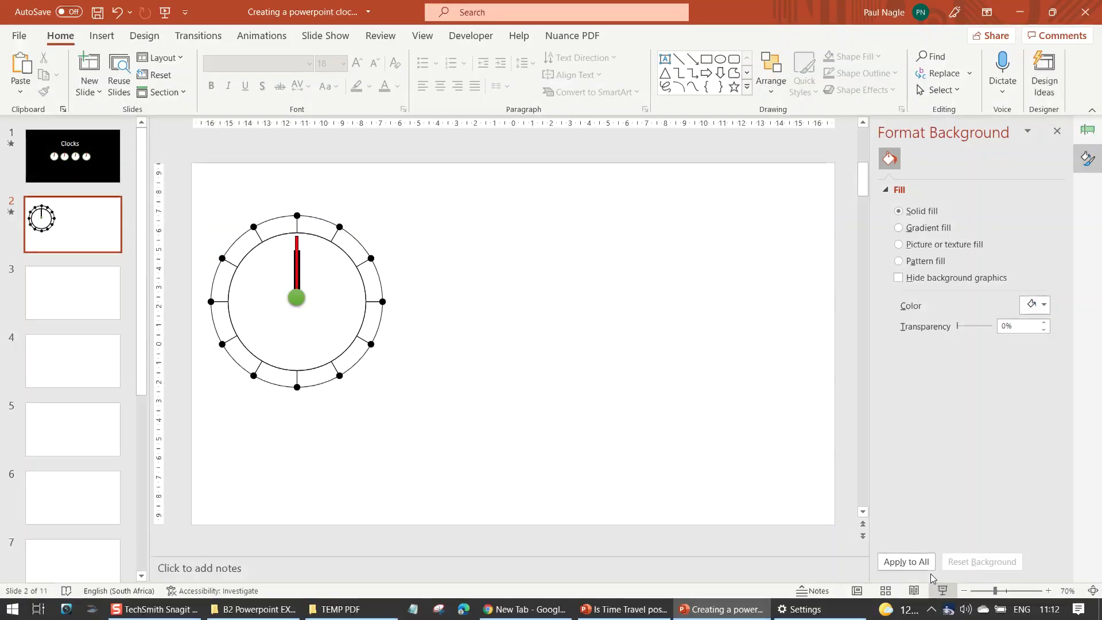
pyautogui.click(298, 241)
pyautogui.click(296, 240)
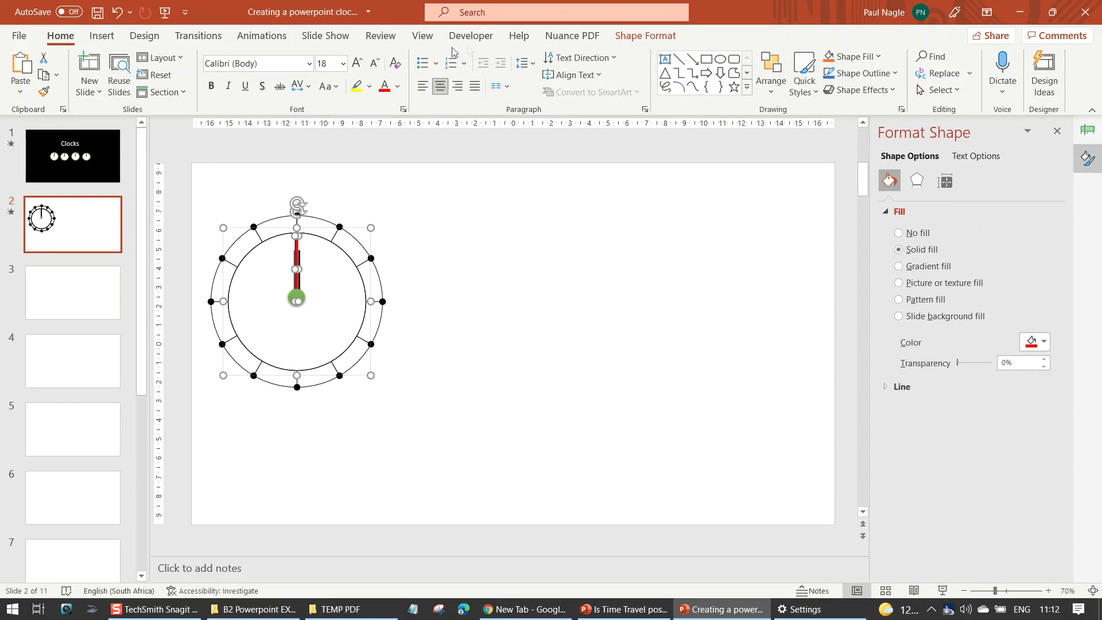
# Set the Group 37 spin to repeat Until End of Slide, keeping the 2-second duration.
pyautogui.click(262, 36)
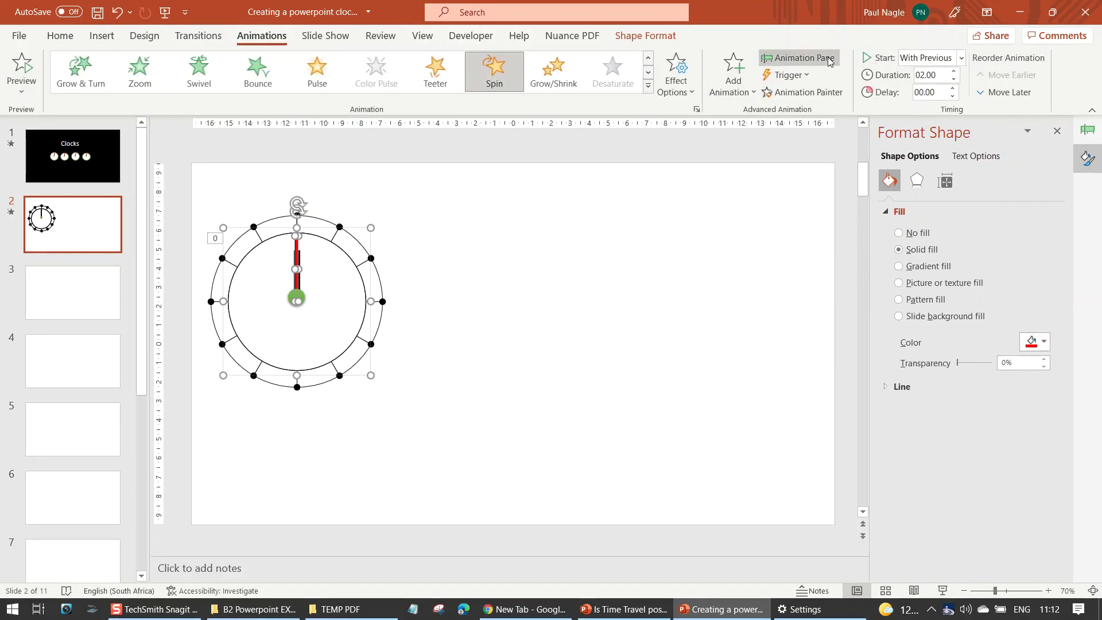
pyautogui.click(803, 57)
pyautogui.click(1059, 182)
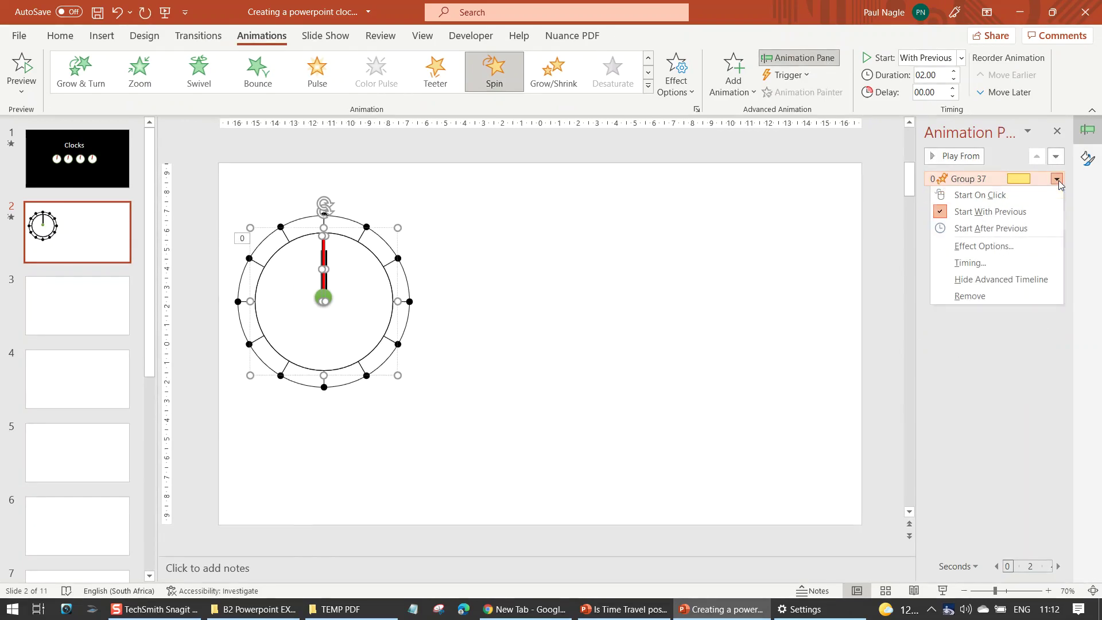
pyautogui.click(981, 264)
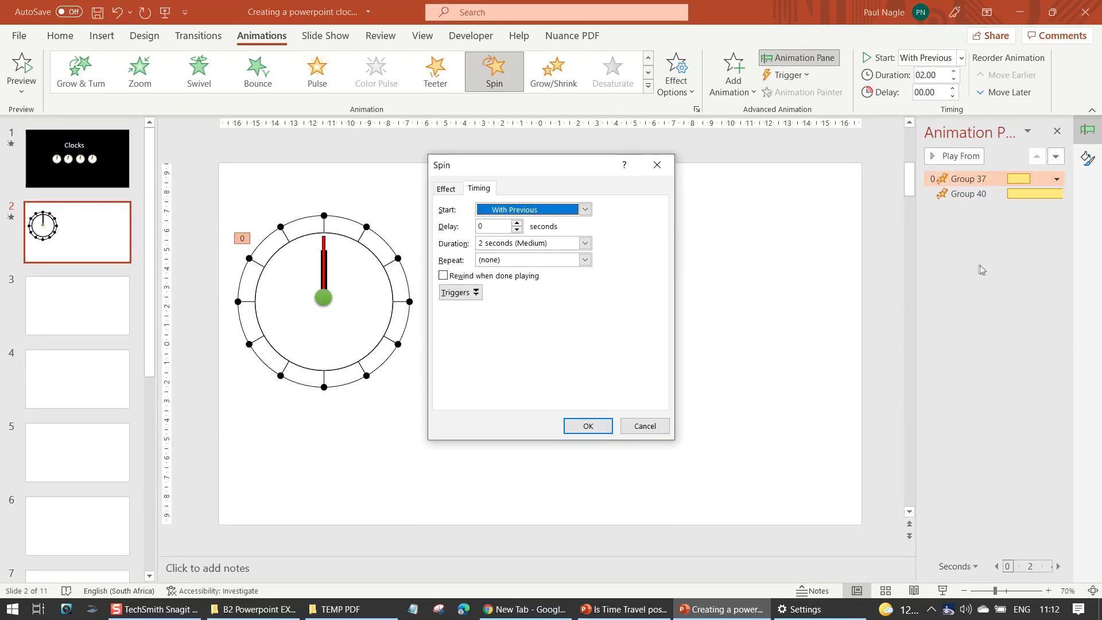
pyautogui.click(585, 244)
pyautogui.click(584, 243)
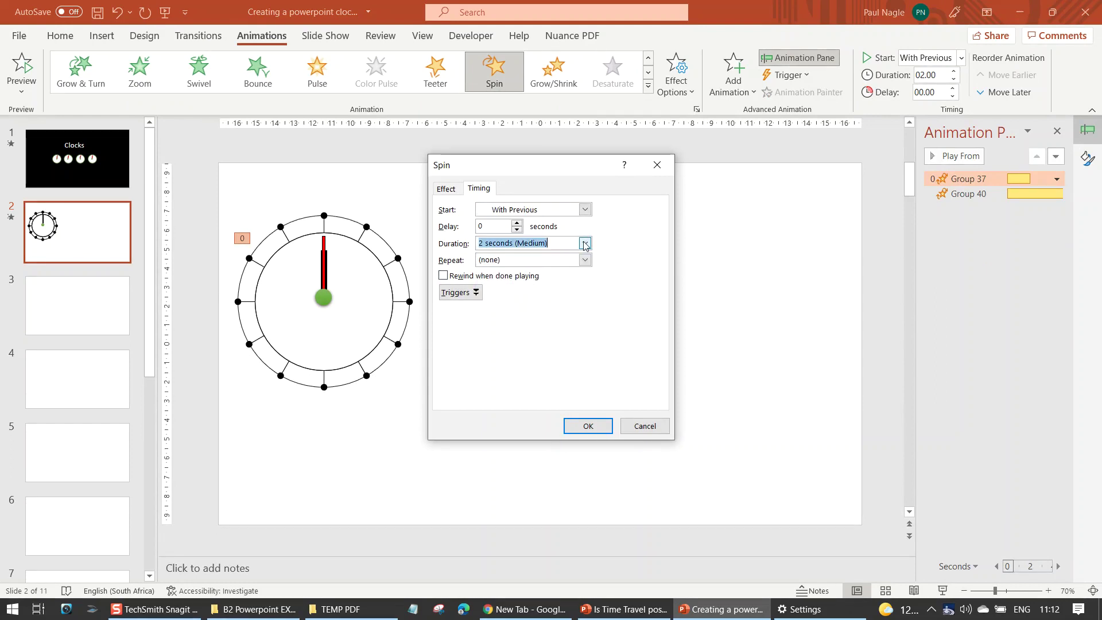
pyautogui.click(584, 261)
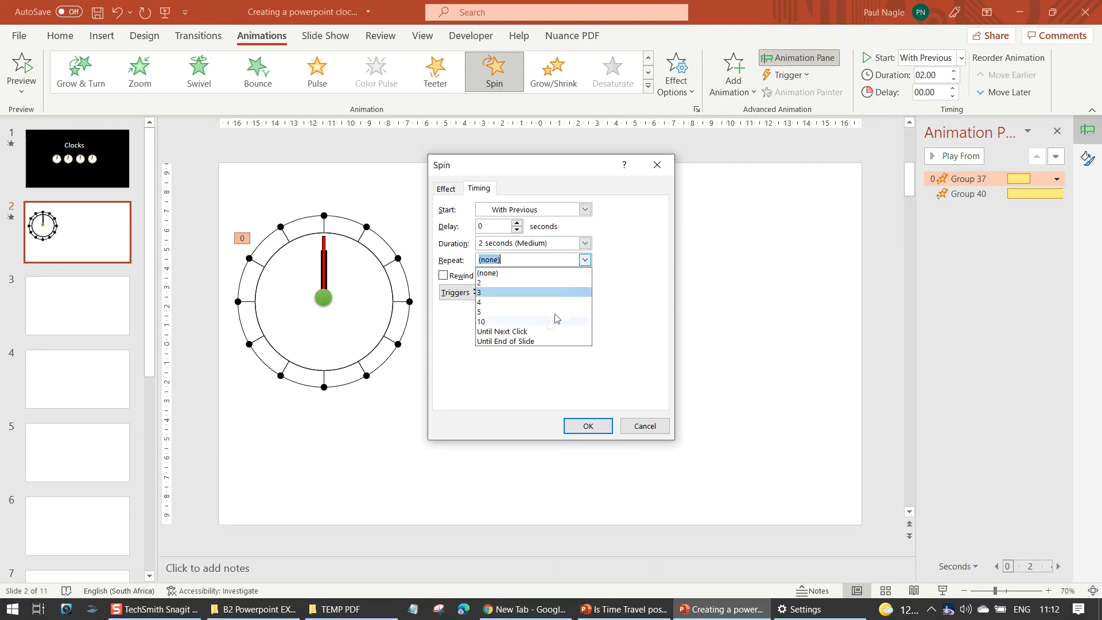
pyautogui.click(505, 342)
pyautogui.click(588, 425)
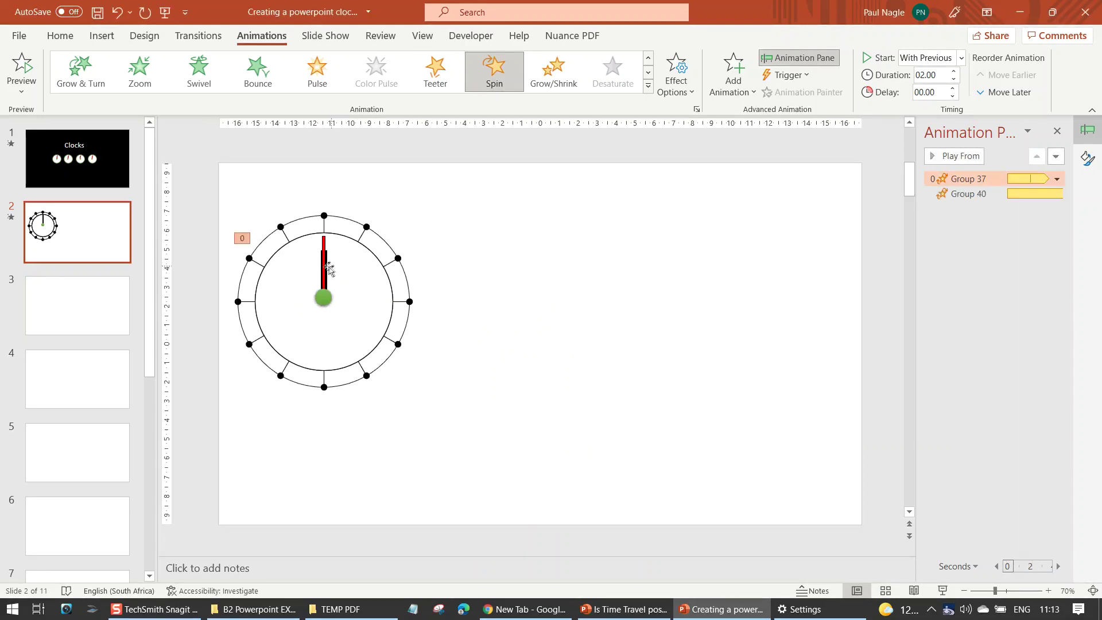
# Set the Group 40 spin to repeat Until End of Slide and play the slide show.
pyautogui.click(326, 267)
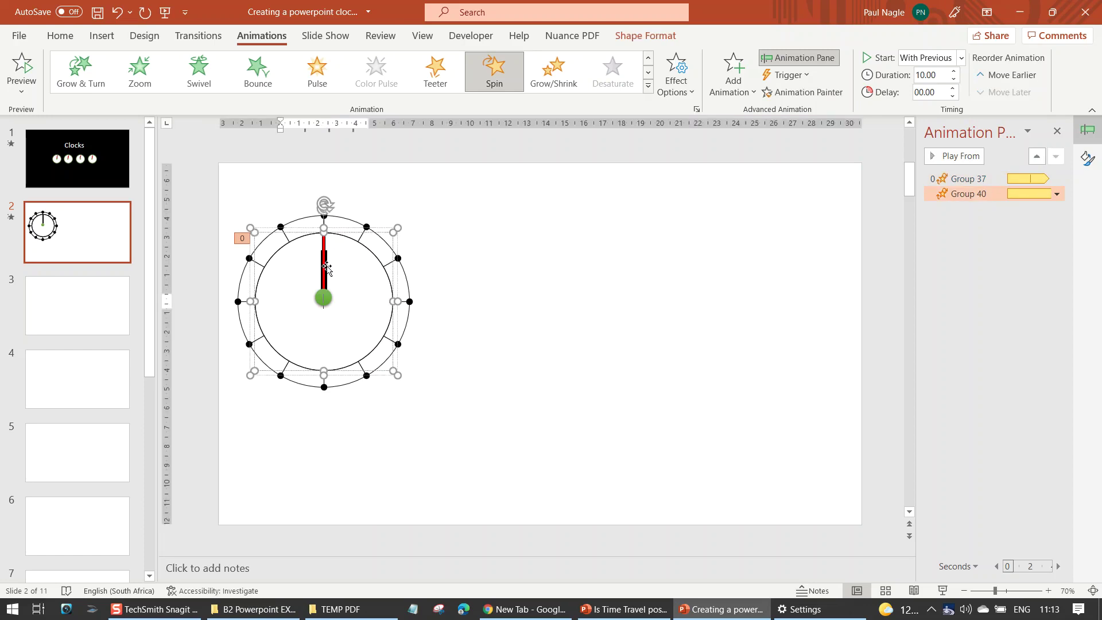
pyautogui.click(326, 267)
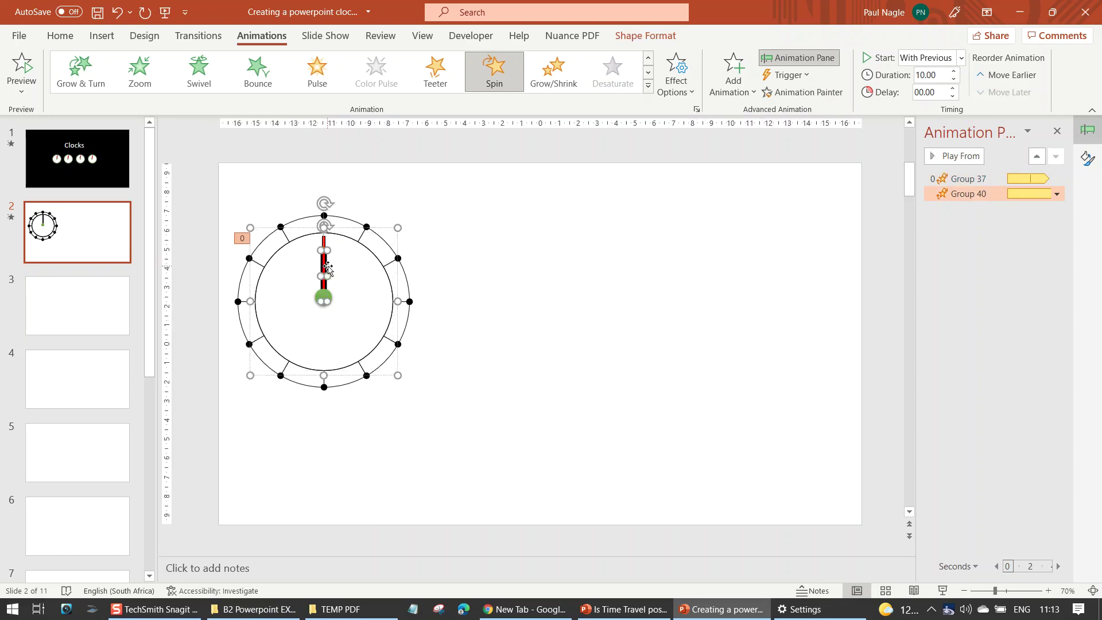
pyautogui.click(1058, 194)
pyautogui.click(992, 279)
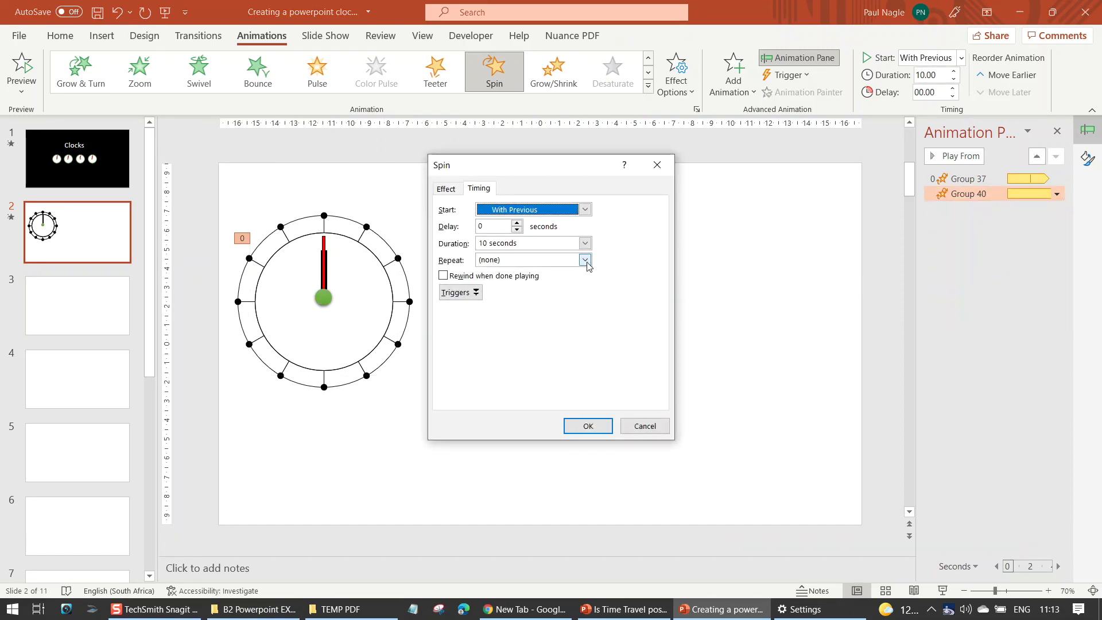
pyautogui.click(585, 260)
pyautogui.click(533, 343)
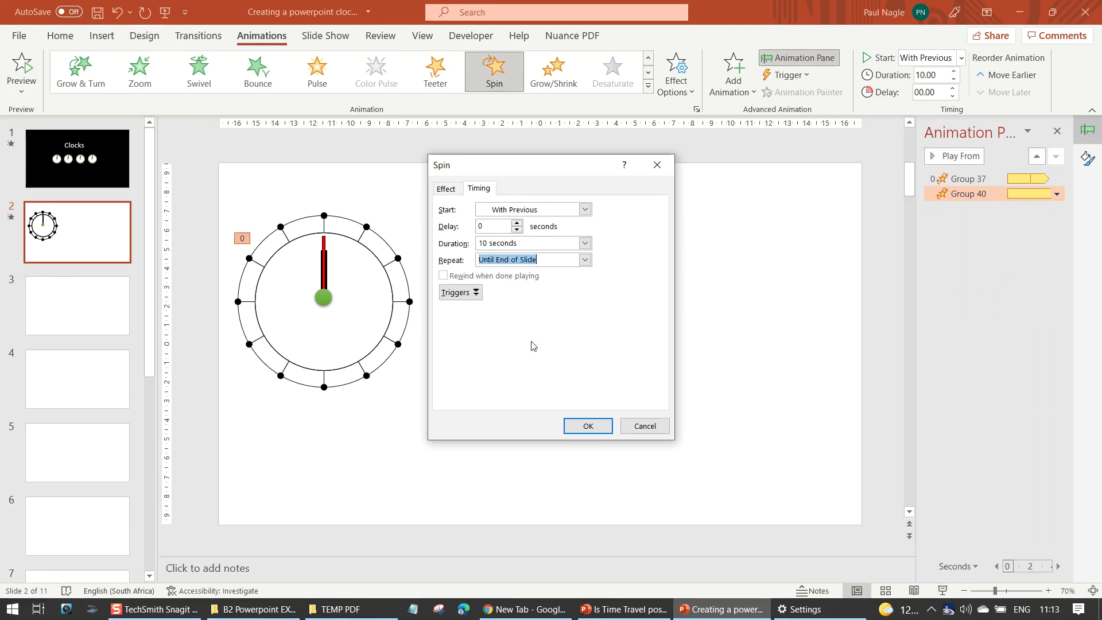
pyautogui.click(588, 426)
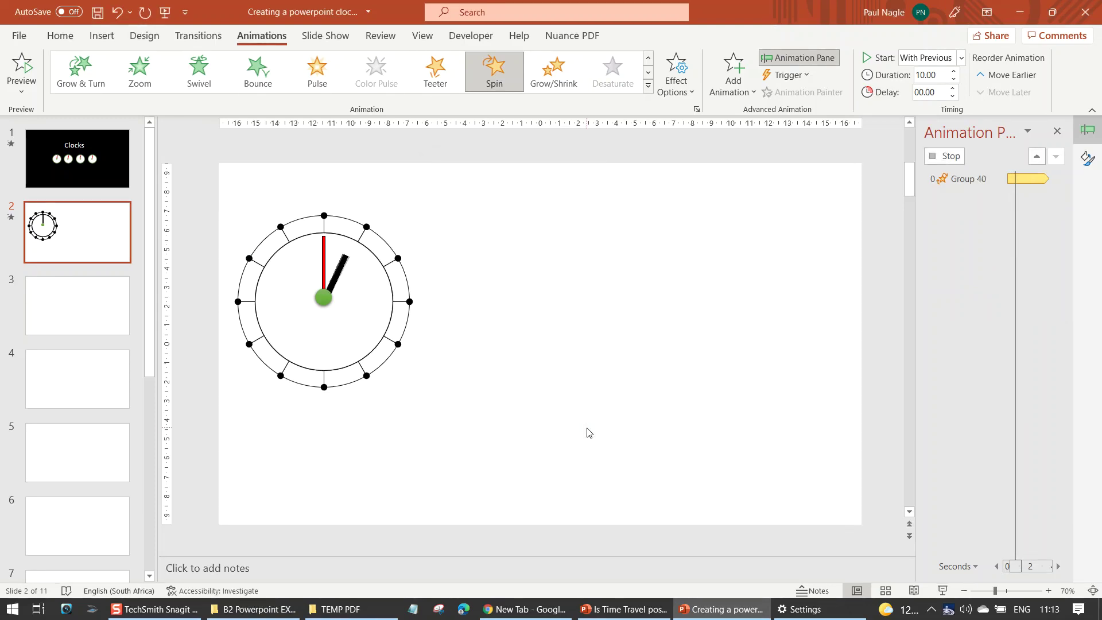
pyautogui.click(944, 591)
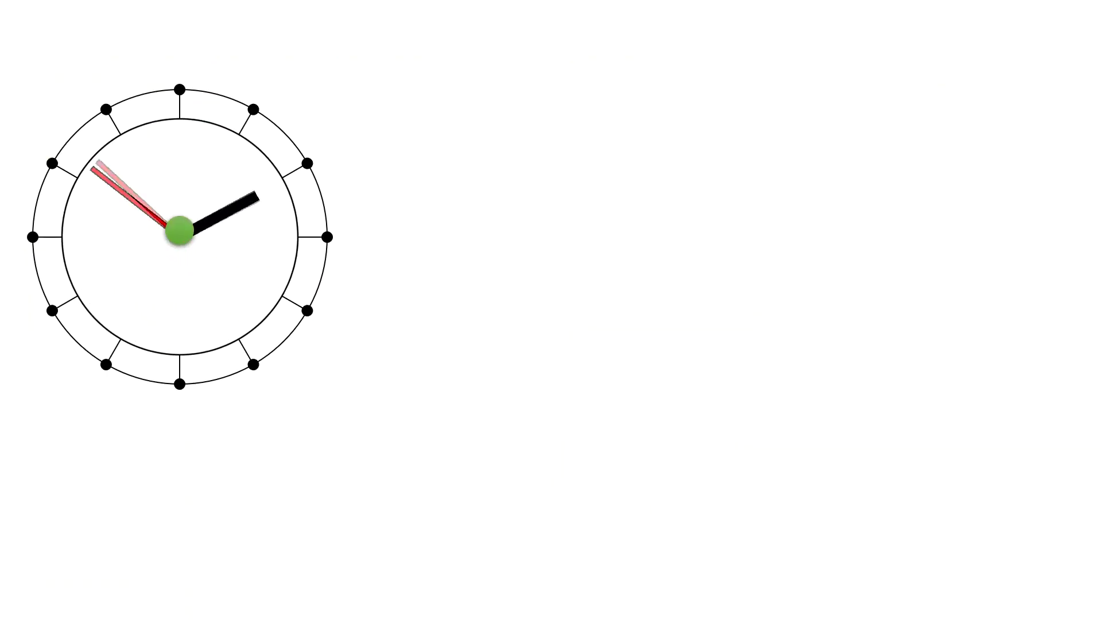